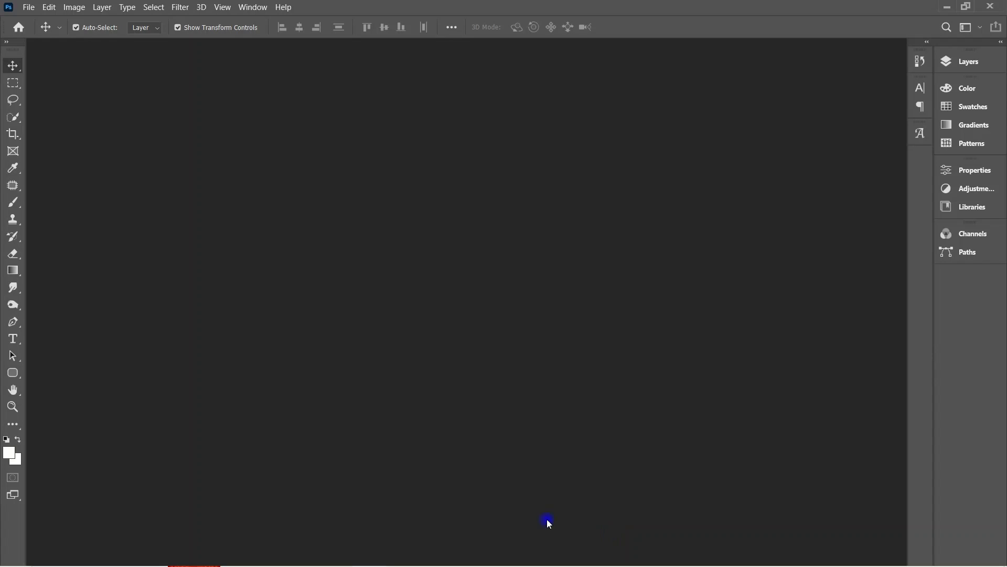
# Create a new blank 8.5 × 11 in document at 300 ppi.
pyautogui.click(24, 7)
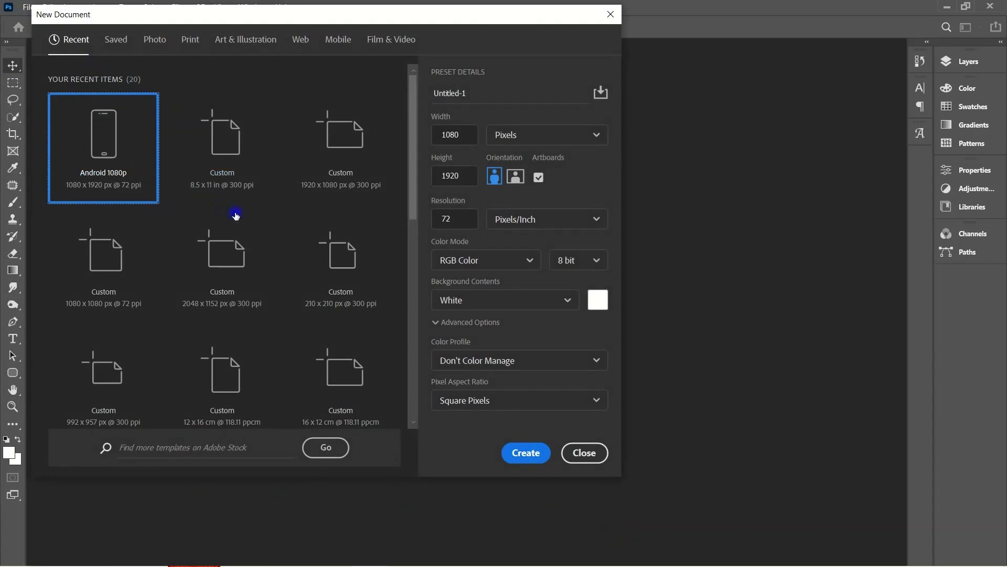
pyautogui.click(220, 171)
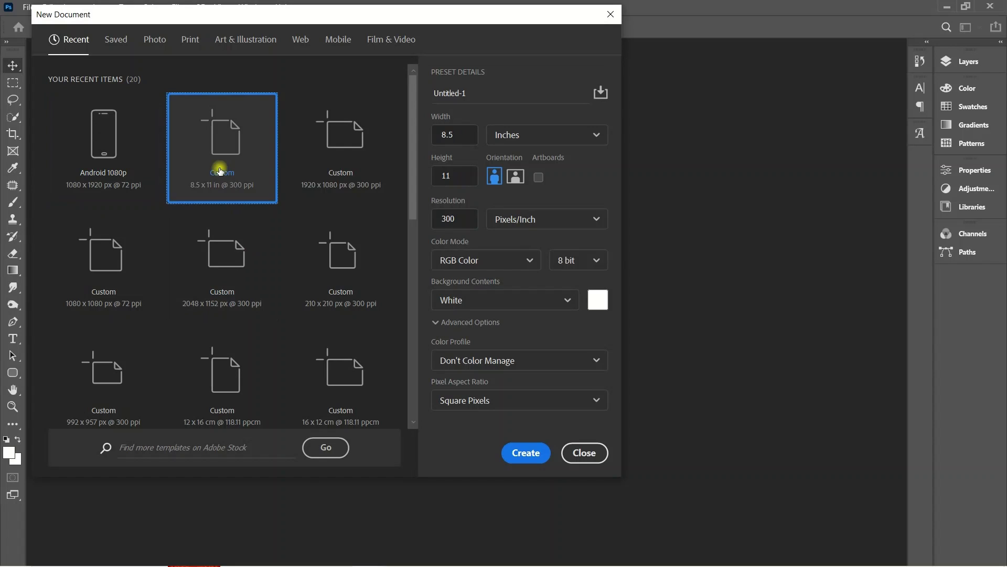
pyautogui.click(526, 452)
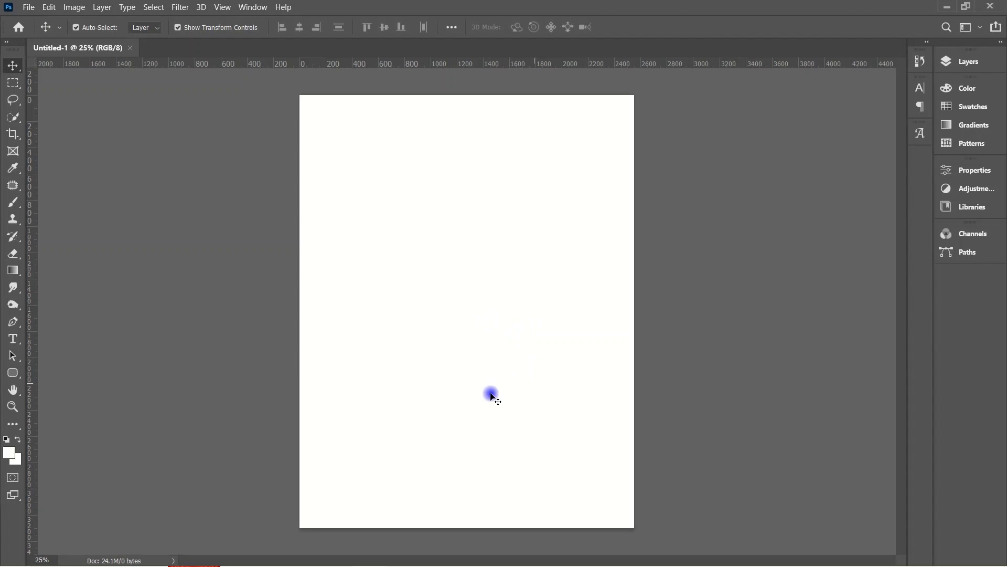
# Zoom the page in slightly and select the Gradient tool.
pyautogui.click(13, 406)
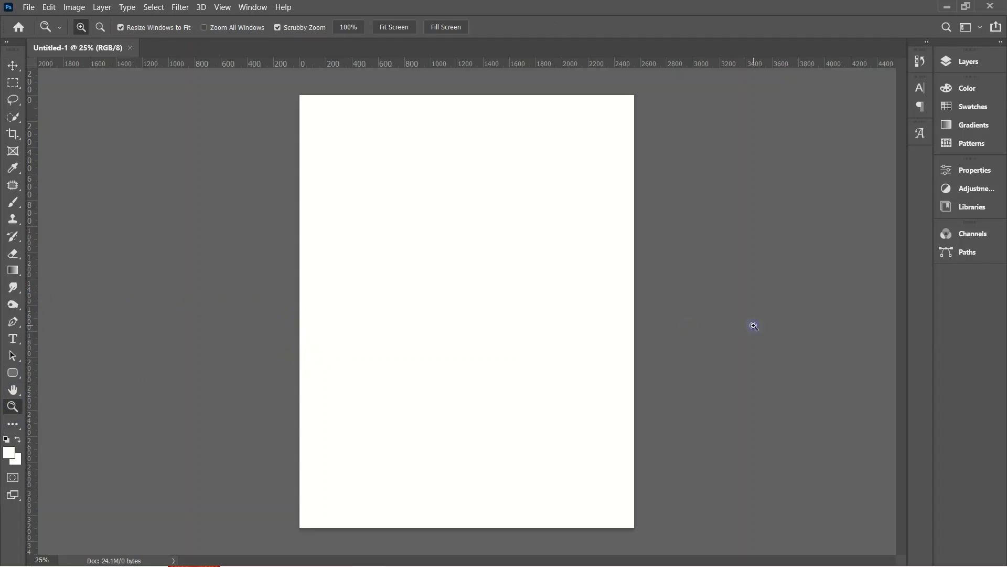
pyautogui.moveTo(727, 350); pyautogui.dragTo(734, 356)
pyautogui.click(13, 65)
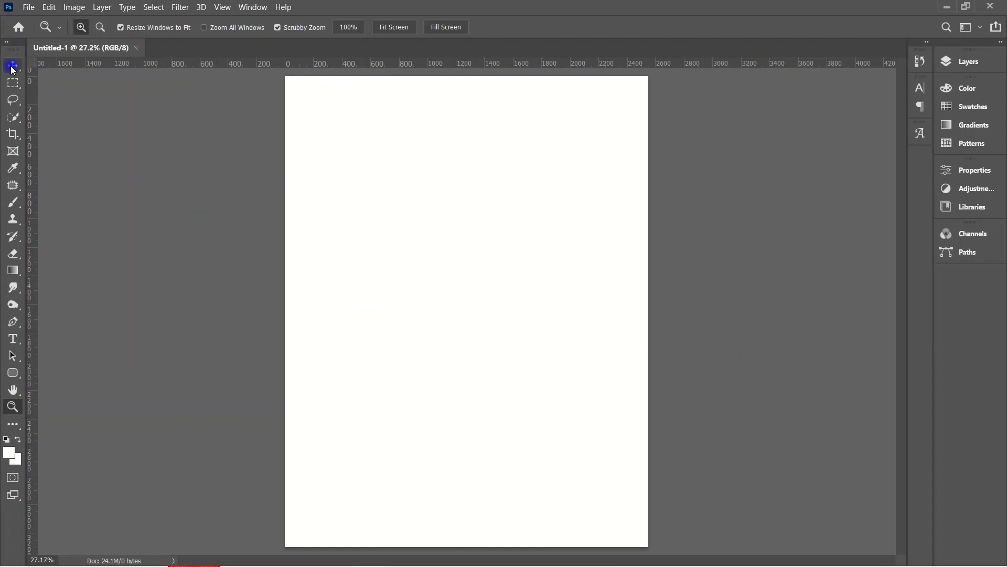
pyautogui.click(12, 270)
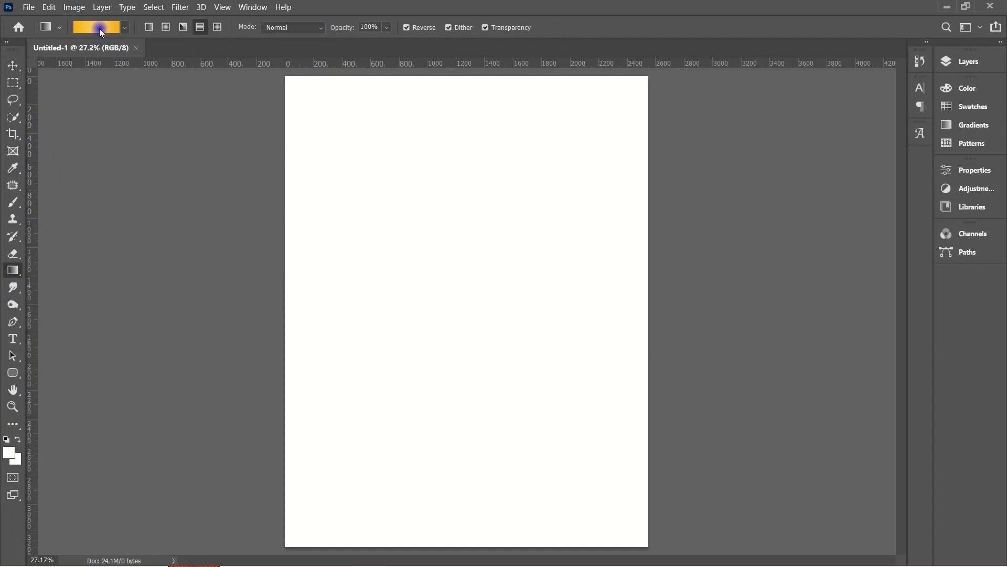
# Set the gradient's left colour stop to burnt orange, hex b57a38.
pyautogui.click(99, 28)
pyautogui.click(636, 298)
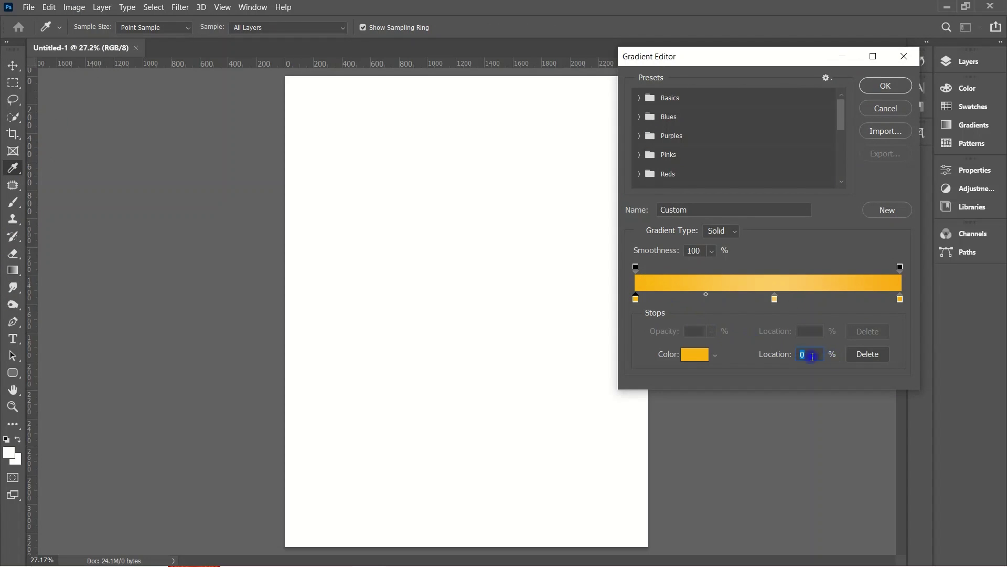
pyautogui.doubleClick(636, 299)
pyautogui.click(894, 336)
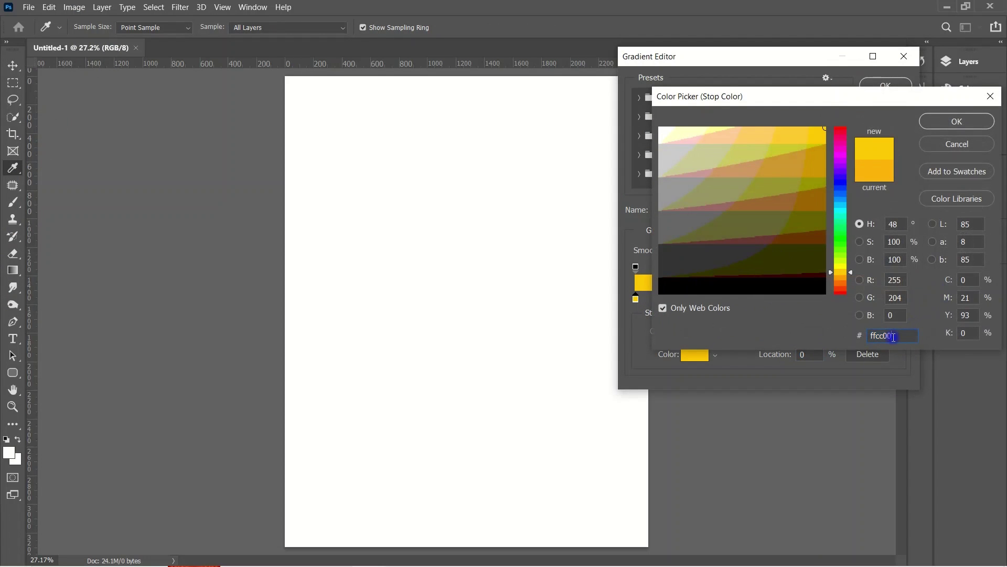
pyautogui.press('BackSpace')
pyautogui.press('BackSpace')
pyautogui.press('BackSpace')
pyautogui.press('BackSpace')
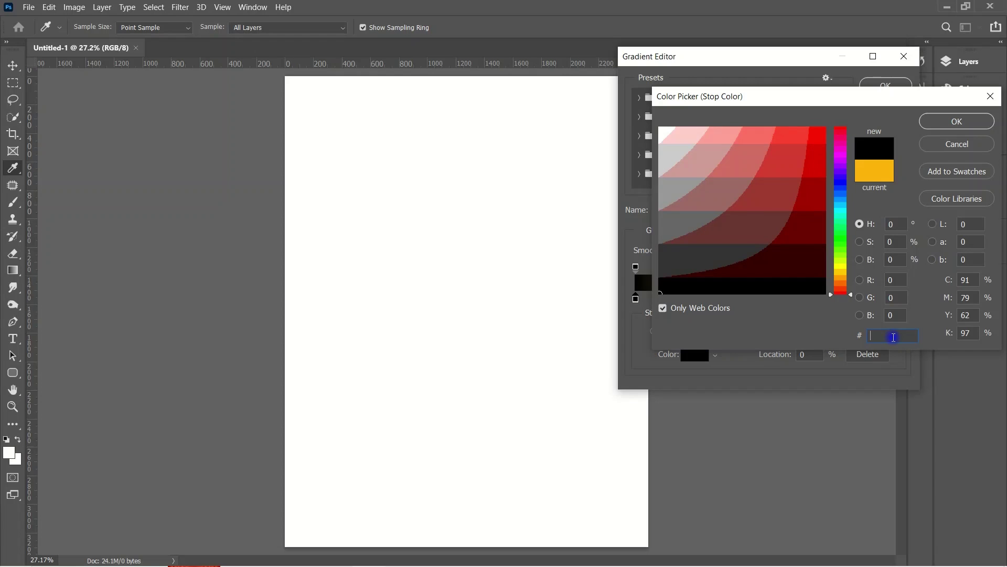
pyautogui.write('b5')
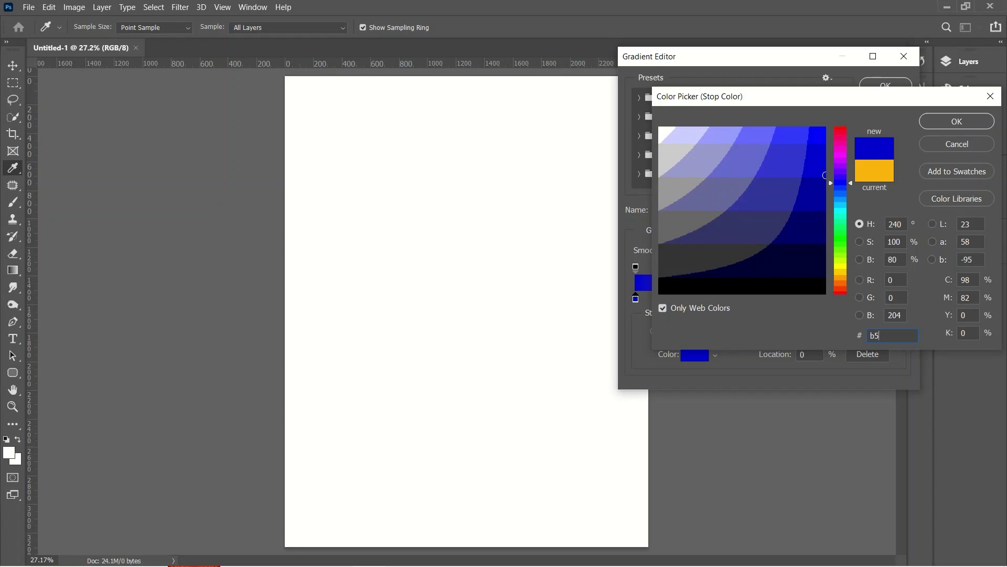
pyautogui.write('7')
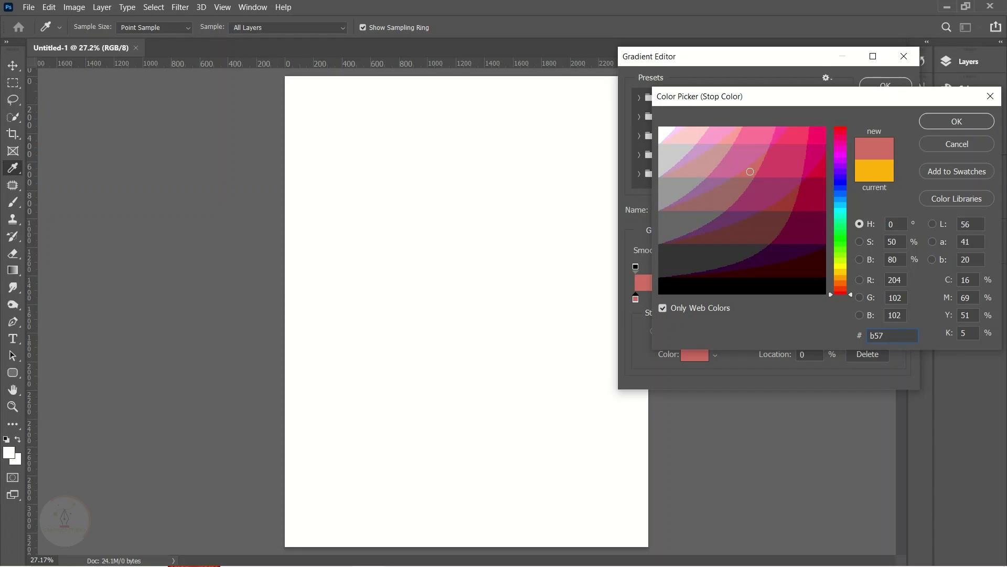
pyautogui.write('a3')
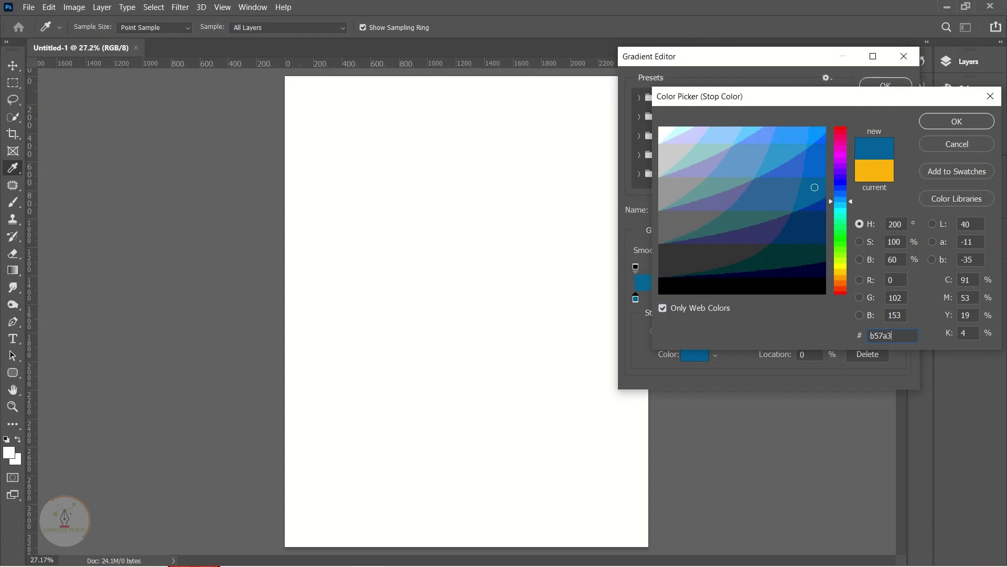
pyautogui.write('8')
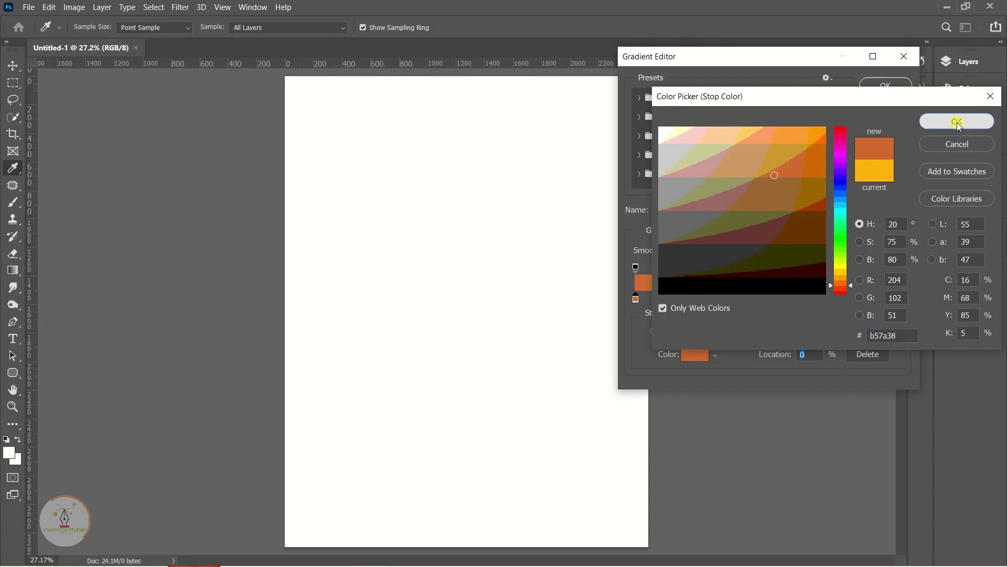
pyautogui.click(956, 121)
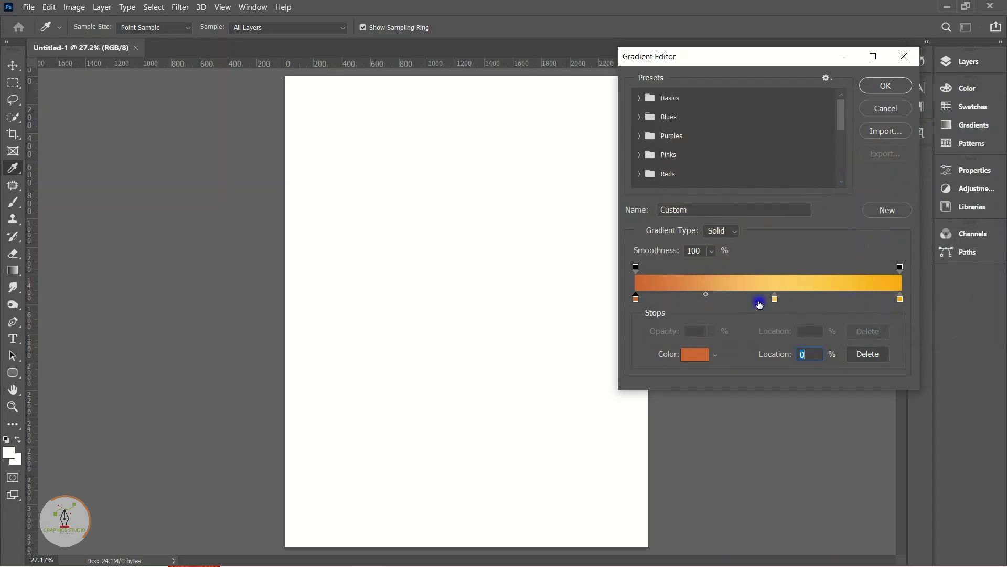
# Set the next colour stop to hex cb075a and accept the gradient with Reverse enabled.
pyautogui.doubleClick(775, 299)
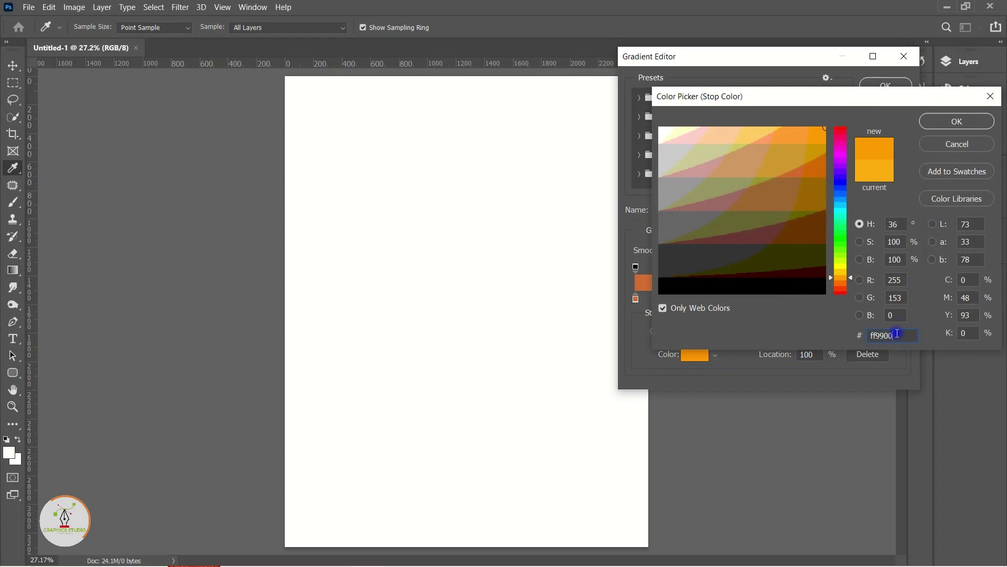
pyautogui.press('BackSpace')
pyautogui.press('BackSpace')
pyautogui.press('BackSpace')
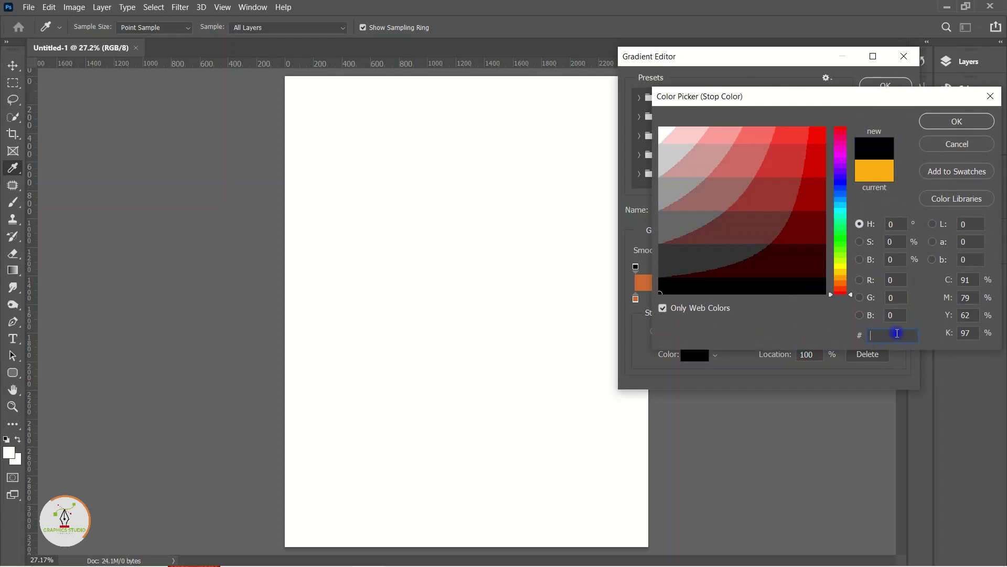
pyautogui.write('cb')
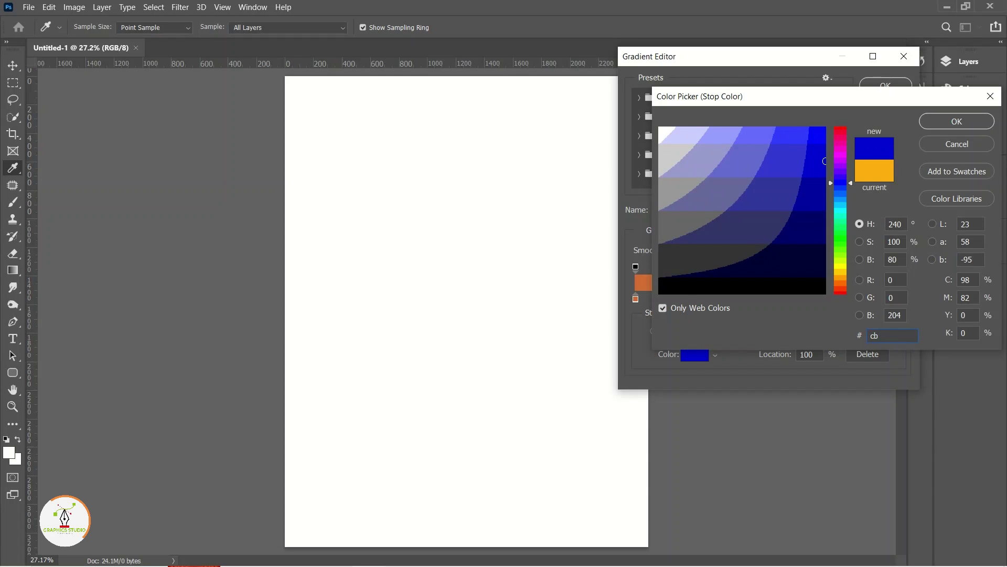
pyautogui.write('0')
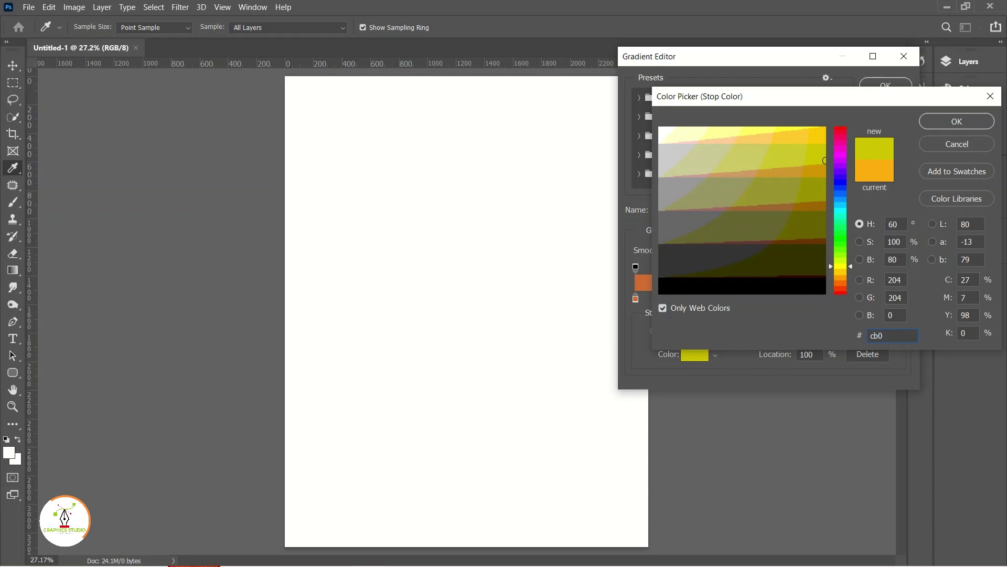
pyautogui.write('75')
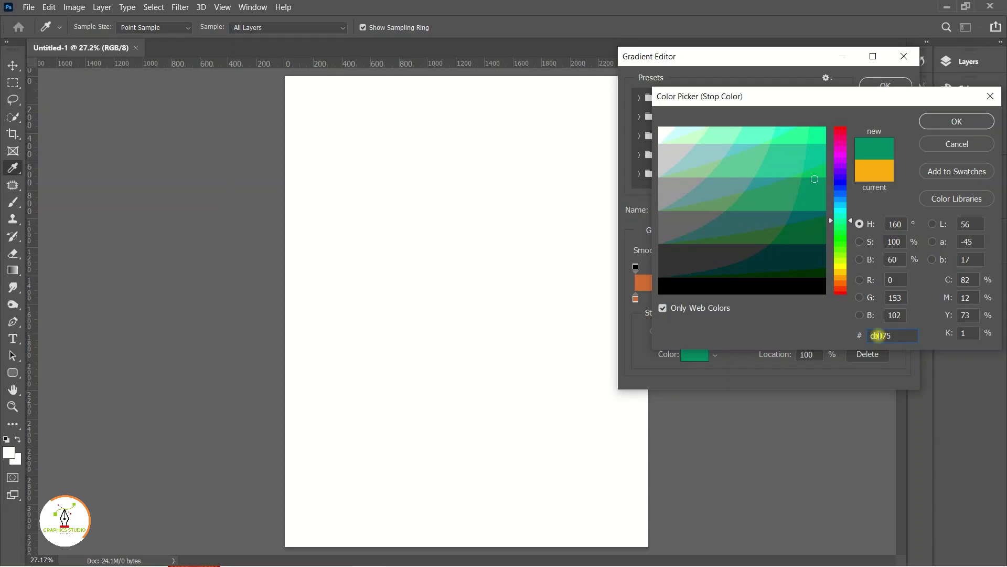
pyautogui.write('a')
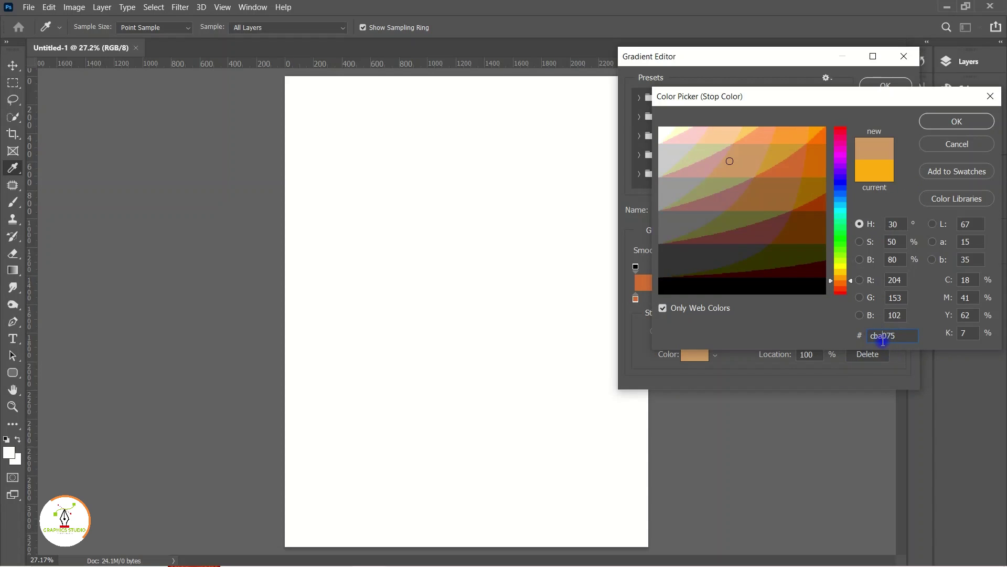
pyautogui.click(949, 130)
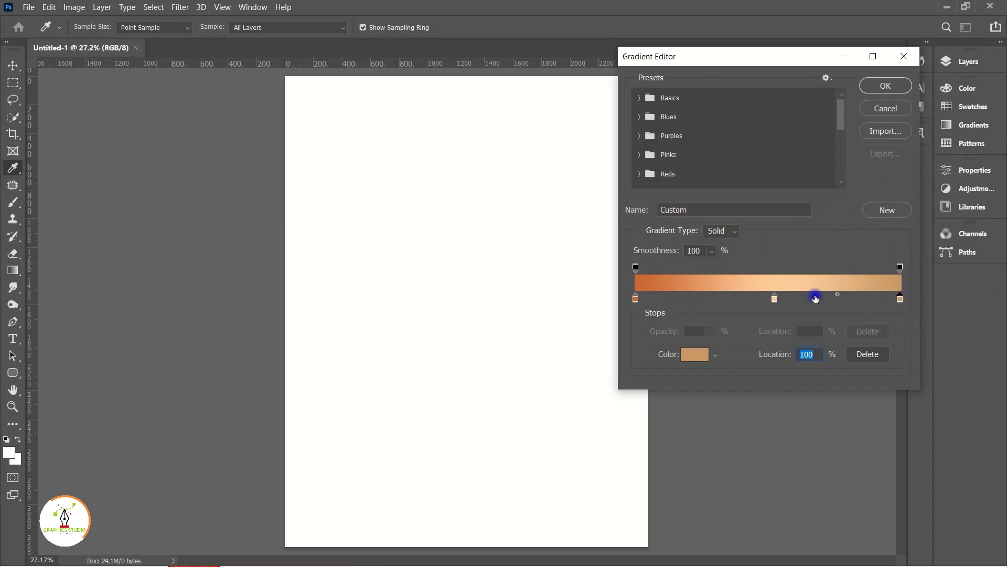
pyautogui.click(887, 89)
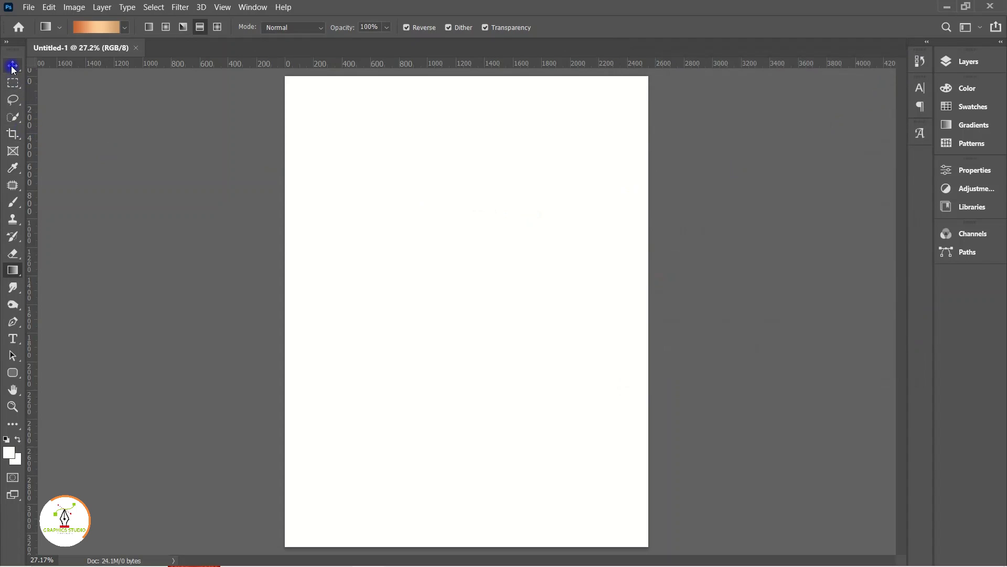
pyautogui.click(96, 27)
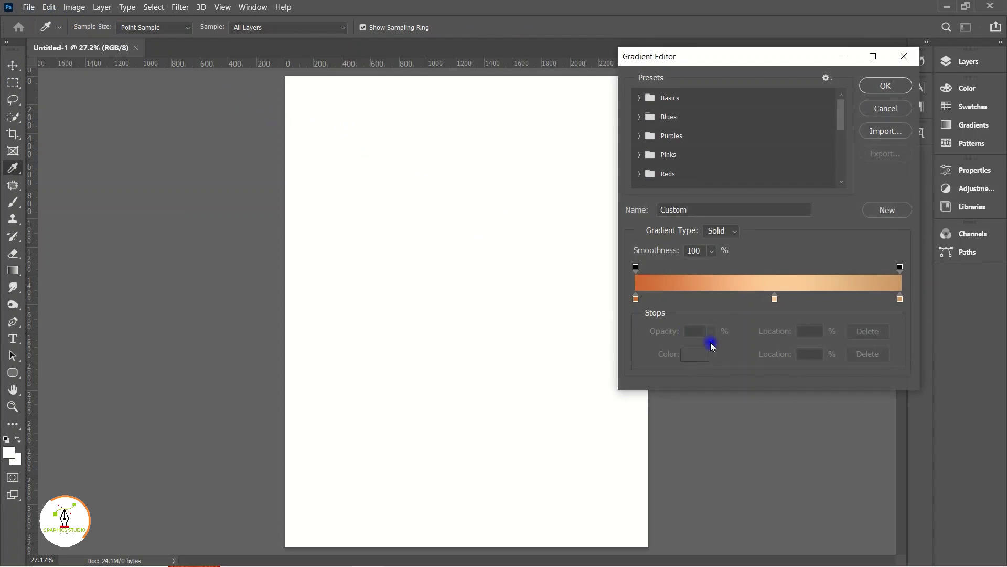
pyautogui.click(881, 88)
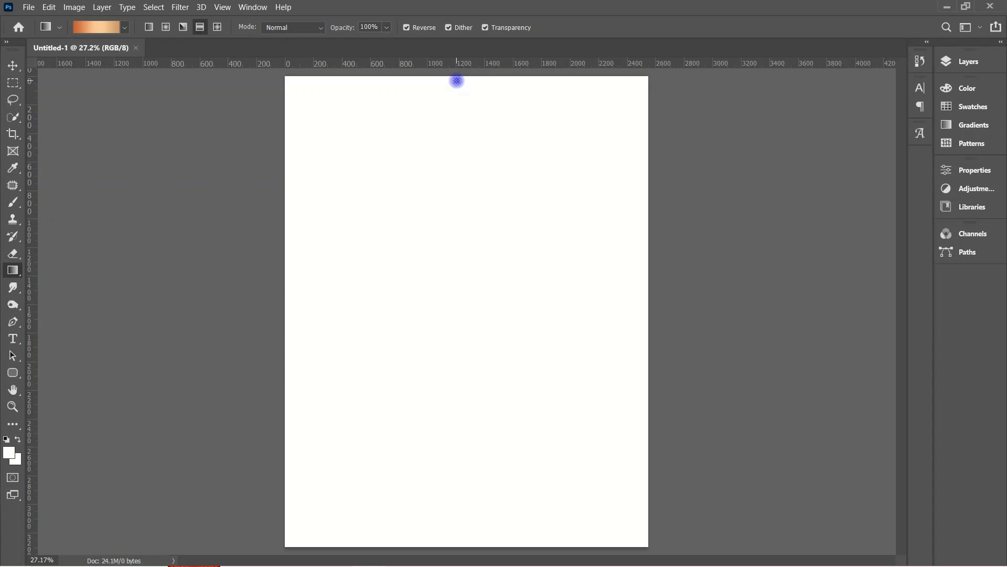
# Fill the page with a Diamond gradient, finally dragged from top-right toward bottom-left.
pyautogui.click(218, 27)
pyautogui.moveTo(289, 82); pyautogui.dragTo(543, 462)
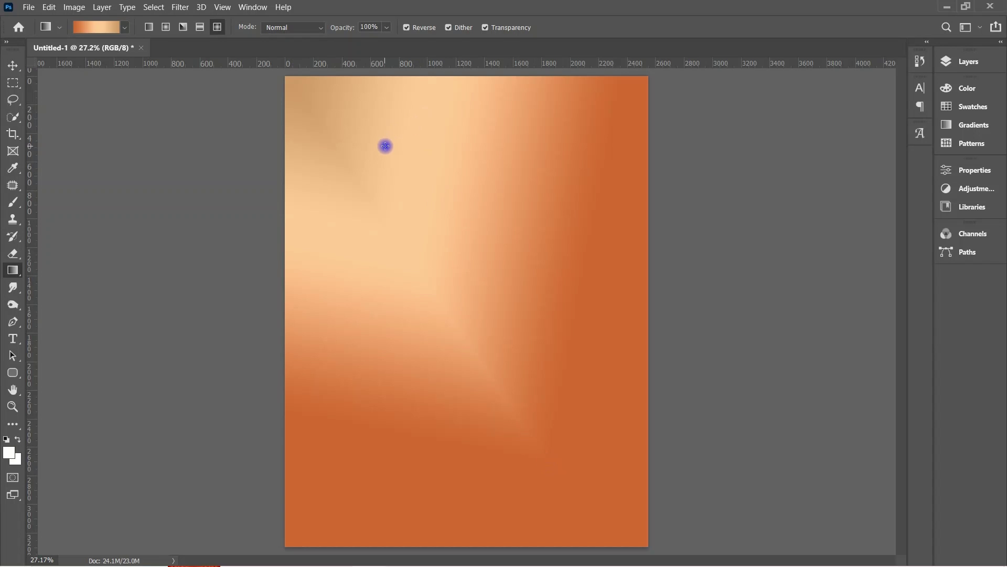
pyautogui.moveTo(291, 81); pyautogui.dragTo(555, 452)
pyautogui.moveTo(654, 74); pyautogui.dragTo(276, 543)
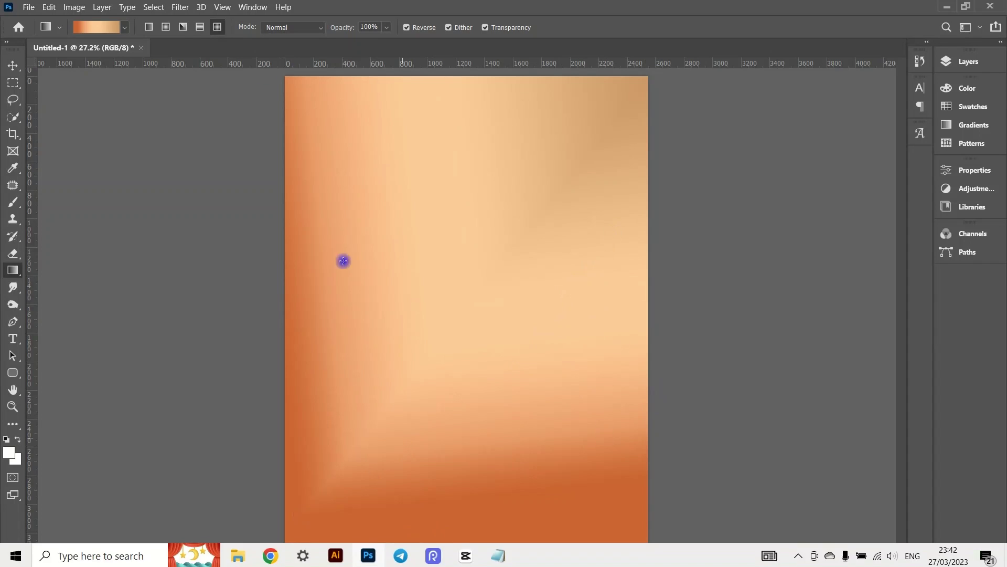
# Change the gradient's left colour stop to a lighter salmon orange.
pyautogui.click(80, 27)
pyautogui.moveTo(659, 305); pyautogui.dragTo(645, 307)
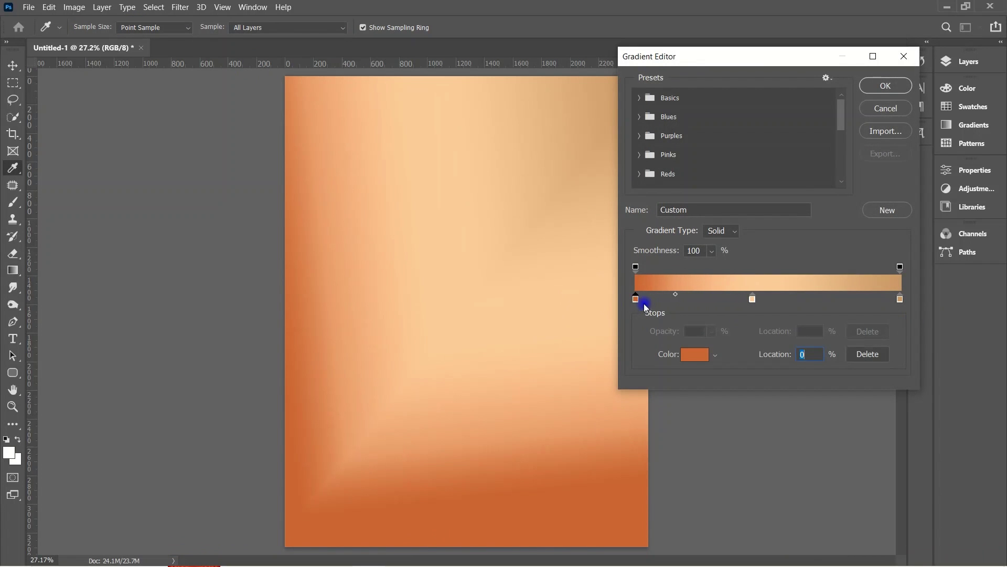
pyautogui.doubleClick(636, 299)
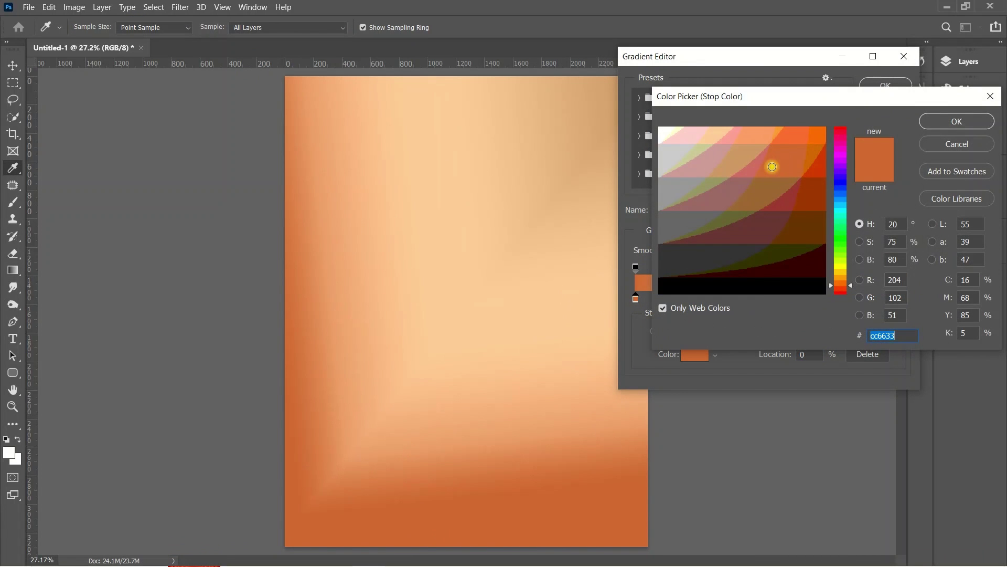
pyautogui.moveTo(789, 160); pyautogui.dragTo(764, 136)
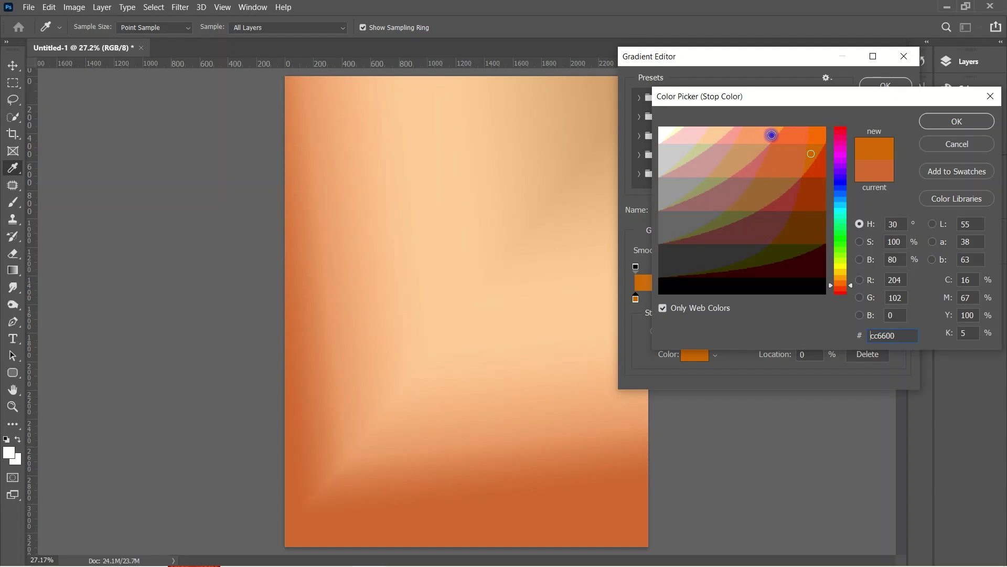
pyautogui.click(938, 123)
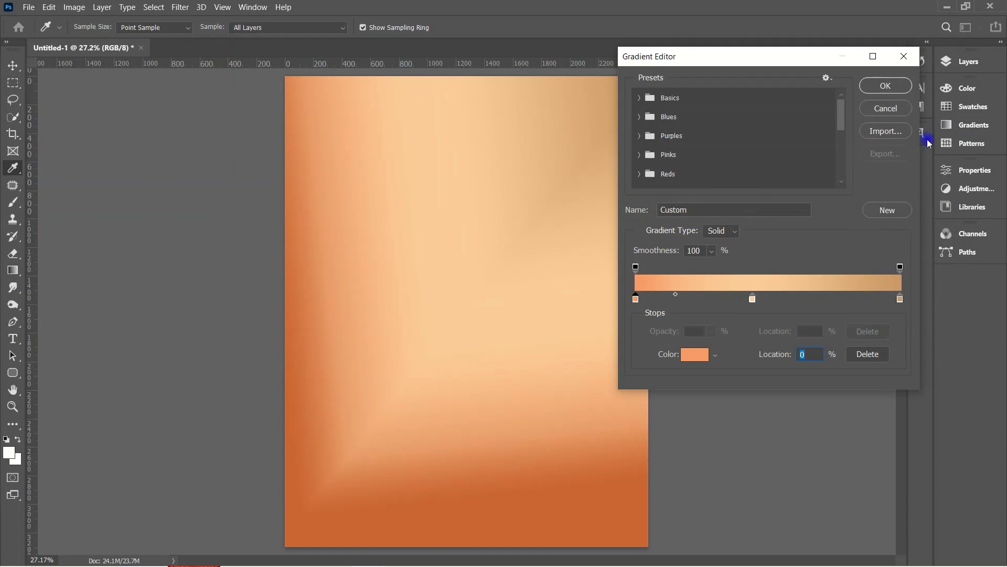
pyautogui.click(898, 88)
# Redraw the peach gradient diagonally with the brown end at top-left.
pyautogui.moveTo(314, 100)
pyautogui.mouseDown()
pyautogui.moveTo(569, 511)
pyautogui.moveTo(387, 173)
pyautogui.mouseUp()
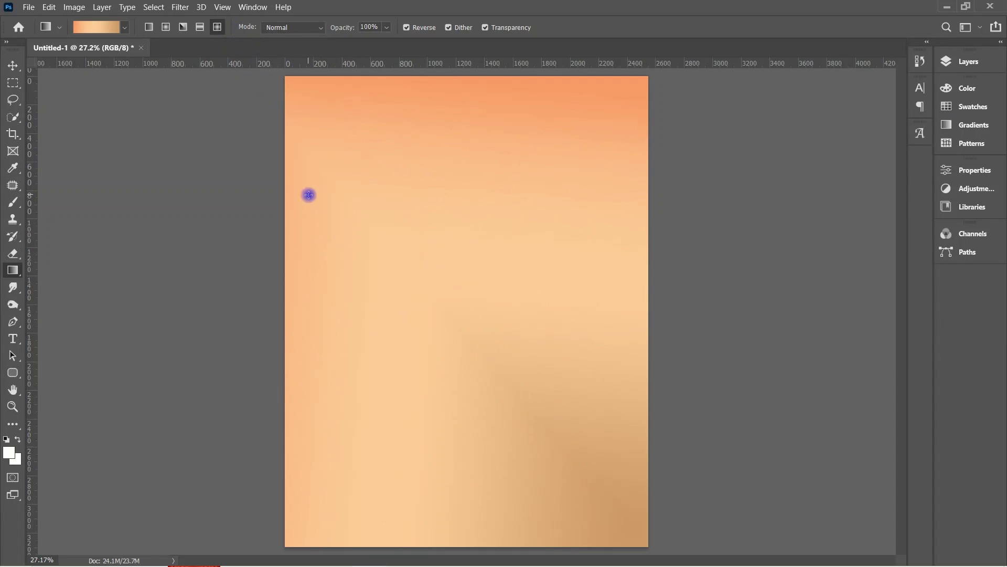
pyautogui.moveTo(331, 135); pyautogui.dragTo(770, 556)
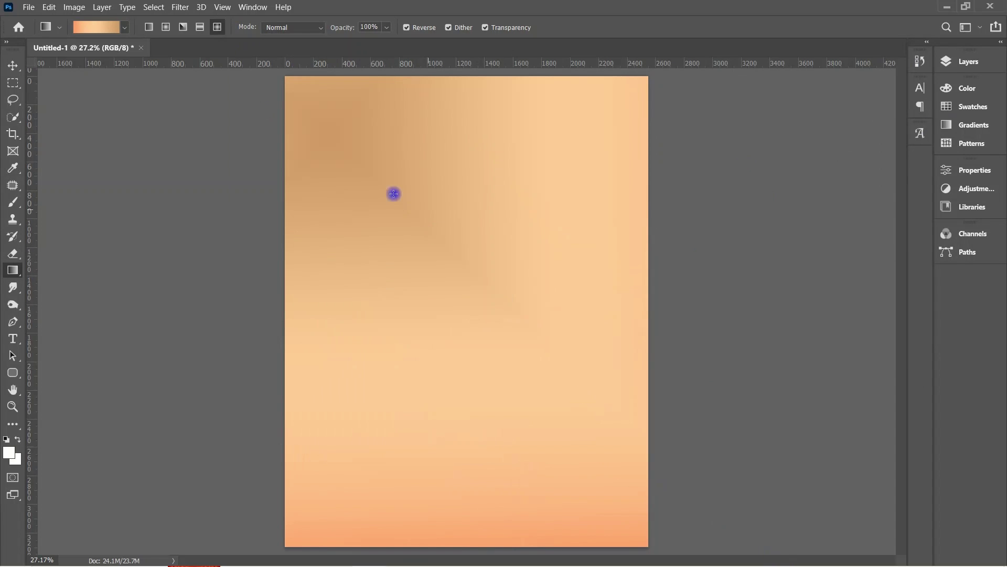
pyautogui.moveTo(353, 150)
pyautogui.mouseDown()
pyautogui.moveTo(475, 365)
pyautogui.moveTo(575, 464)
pyautogui.mouseUp()
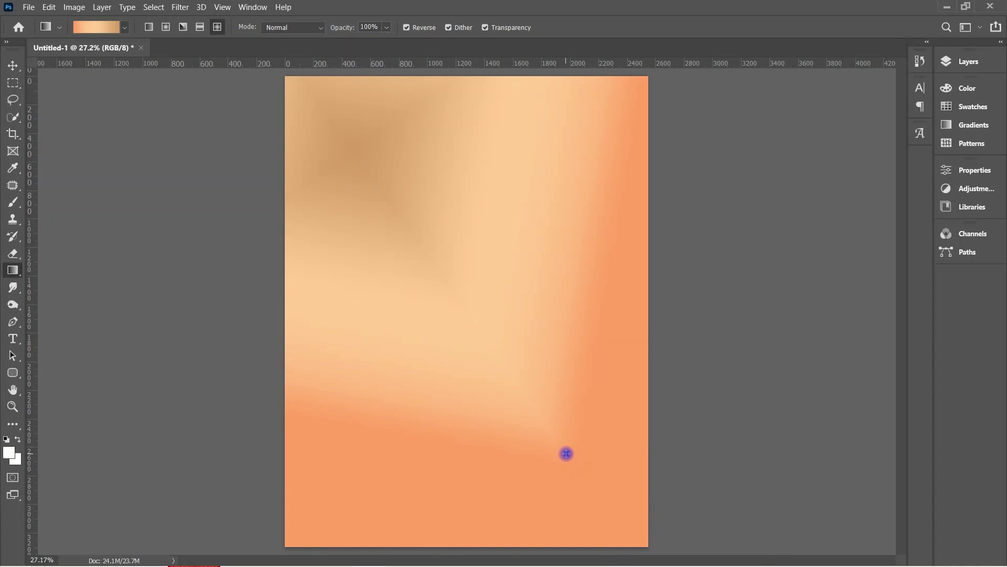
pyautogui.moveTo(328, 123)
pyautogui.mouseDown()
pyautogui.moveTo(566, 523)
pyautogui.moveTo(635, 545)
pyautogui.mouseUp()
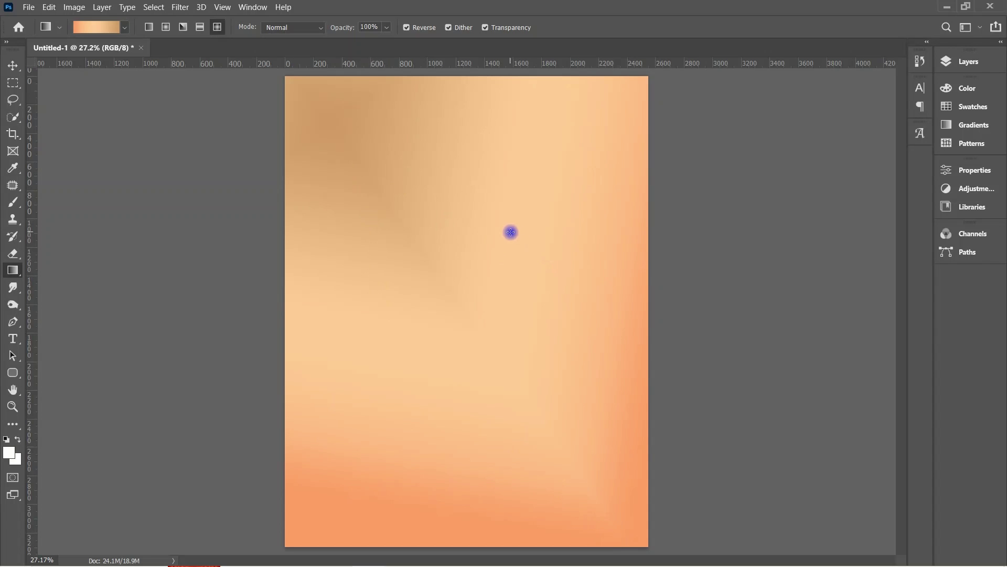
# Add horizontal and vertical guides crossing at the page centre.
pyautogui.press('v')
pyautogui.moveTo(409, 63); pyautogui.dragTo(402, 304)
pyautogui.moveTo(32, 153)
pyautogui.mouseDown()
pyautogui.moveTo(493, 189)
pyautogui.moveTo(473, 199)
pyautogui.mouseUp()
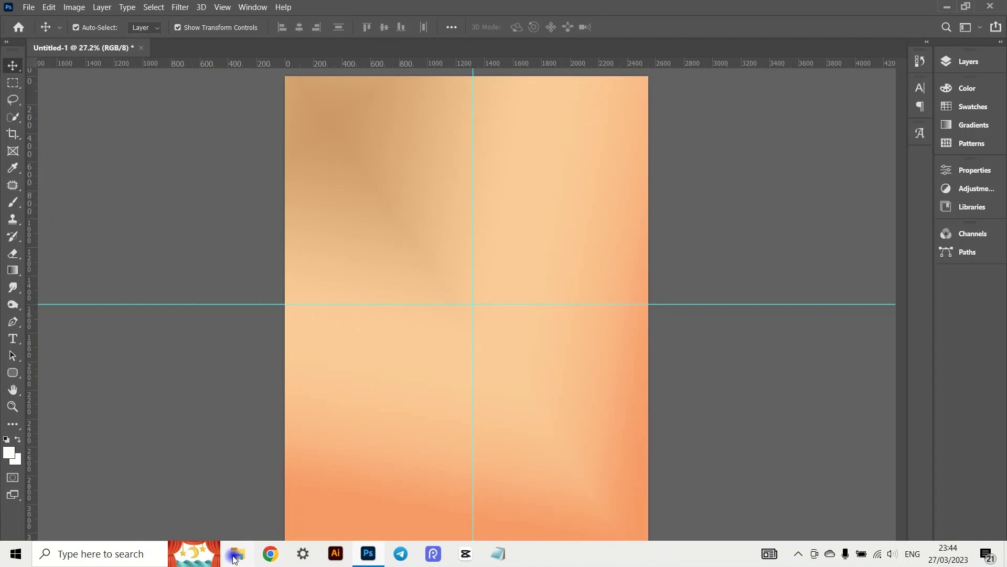
# Place pngegg (85) from the bagground folder on the canvas, aligned to the top edge.
pyautogui.click(238, 561)
pyautogui.doubleClick(926, 210)
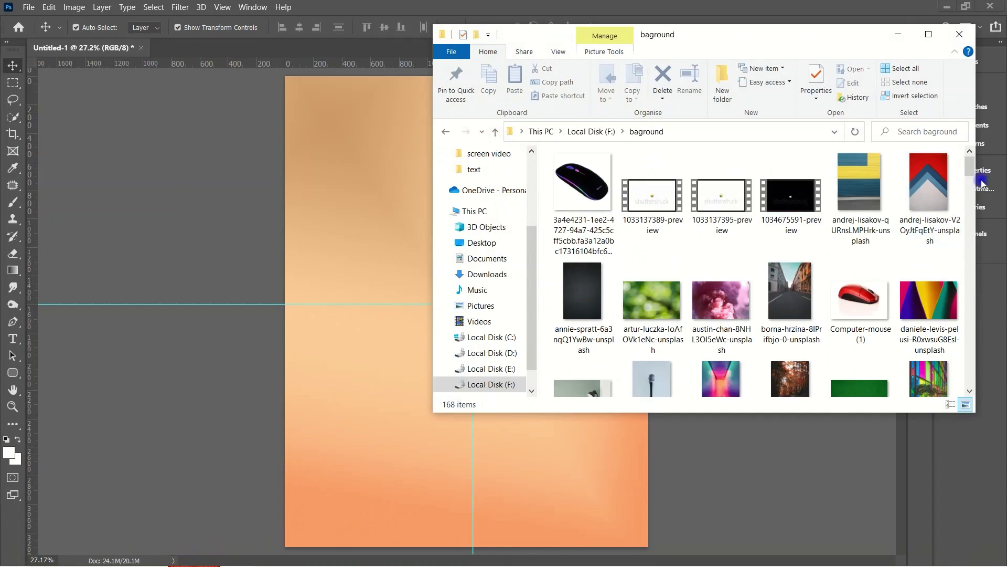
pyautogui.moveTo(969, 157); pyautogui.dragTo(965, 386)
pyautogui.scroll(3, 965, 387)
pyautogui.moveTo(929, 220); pyautogui.dragTo(371, 238)
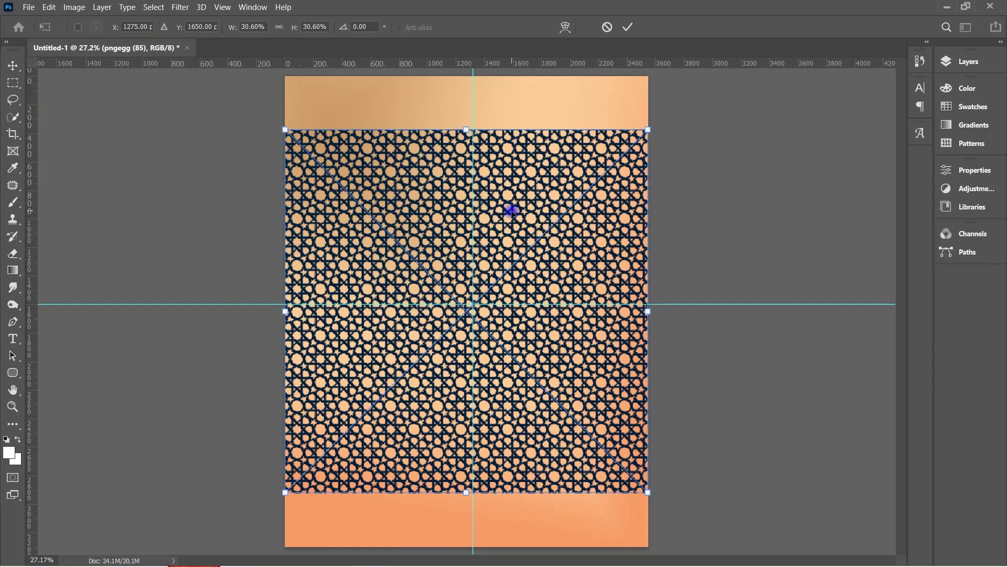
pyautogui.moveTo(557, 198); pyautogui.dragTo(556, 146)
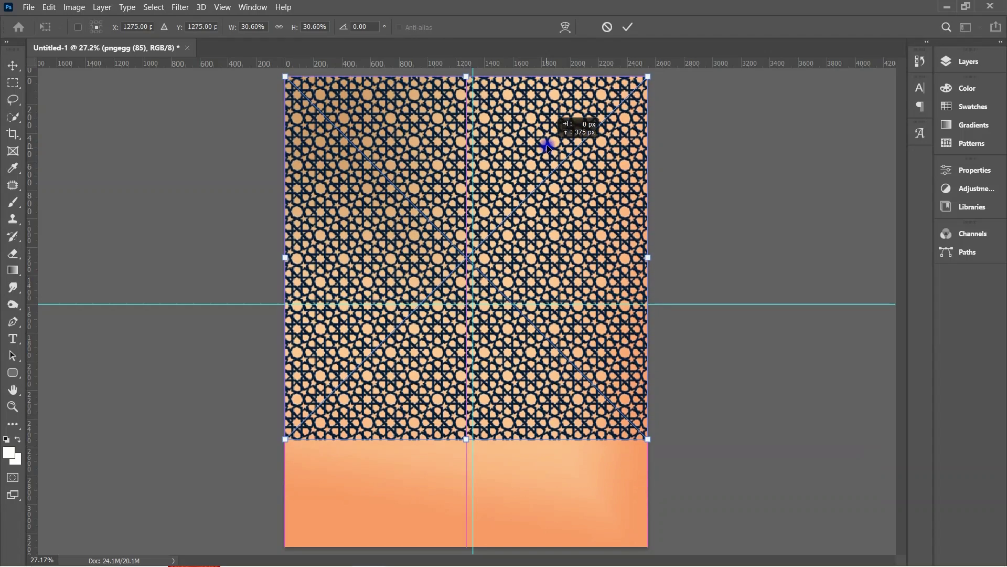
pyautogui.click(627, 27)
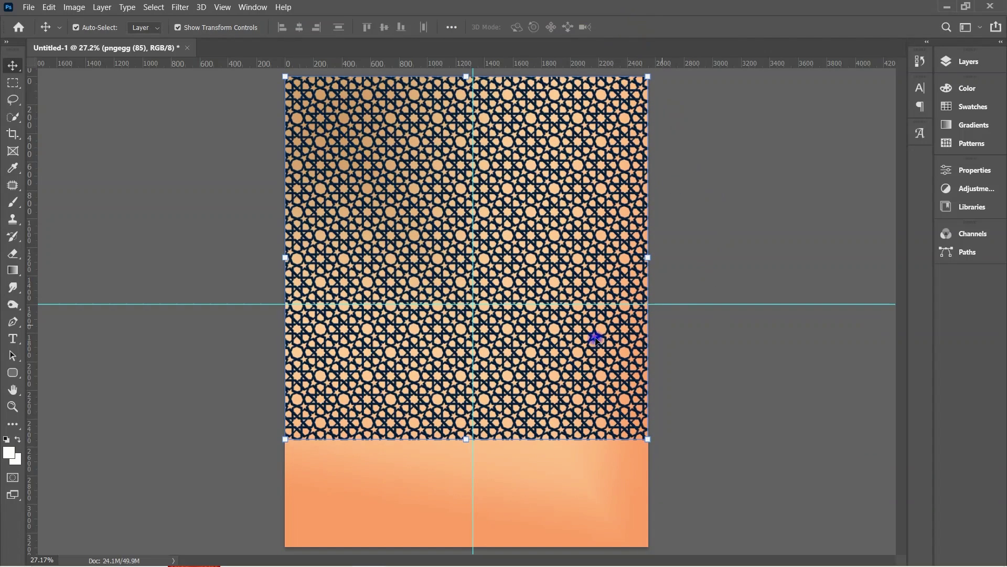
# Paste a copy of the pattern in place and transform it down to cover the page bottom.
pyautogui.click(542, 294)
pyautogui.click(389, 158)
pyautogui.click(50, 7)
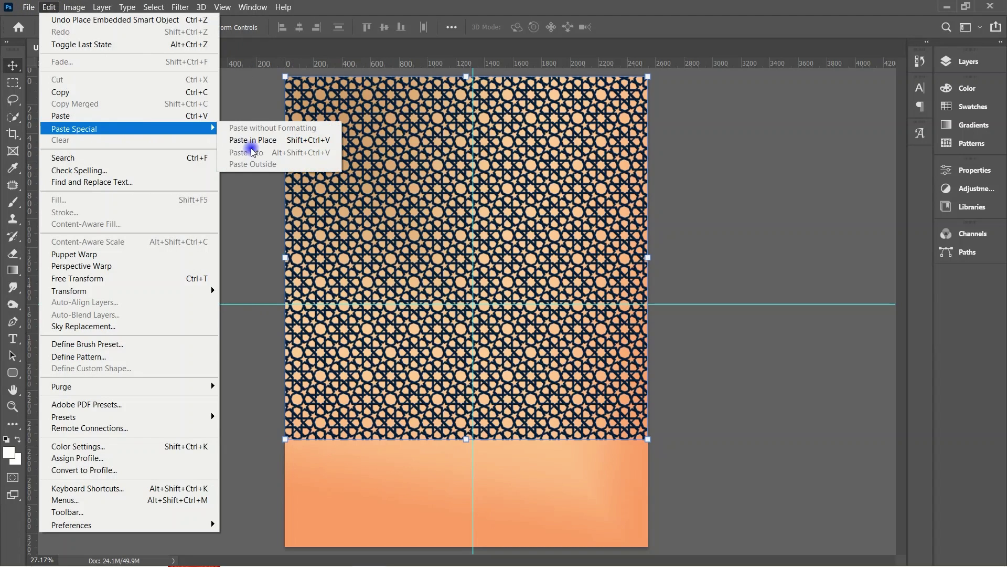
pyautogui.click(544, 383)
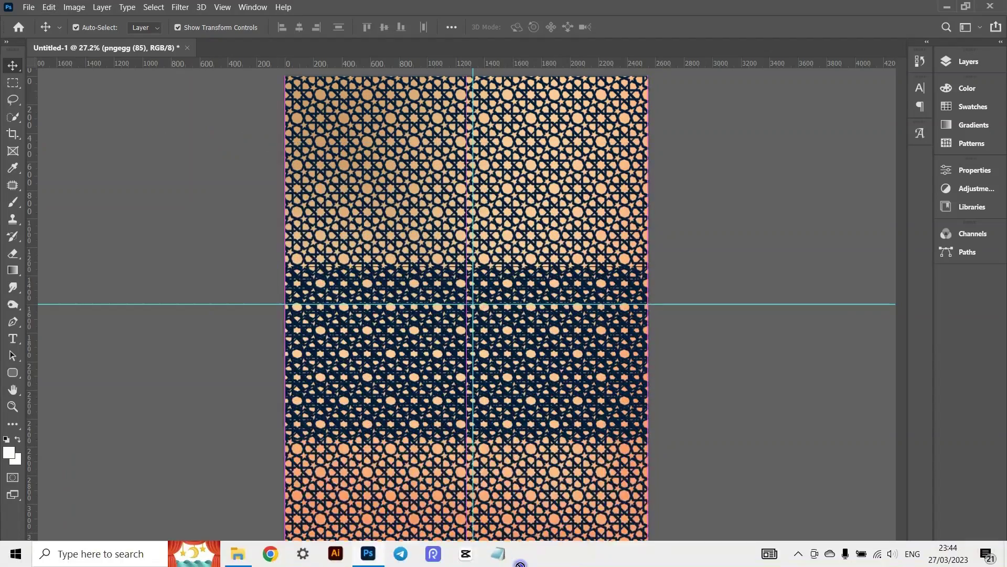
pyautogui.moveTo(544, 137)
pyautogui.mouseDown()
pyautogui.moveTo(534, 439)
pyautogui.moveTo(566, 491)
pyautogui.mouseUp()
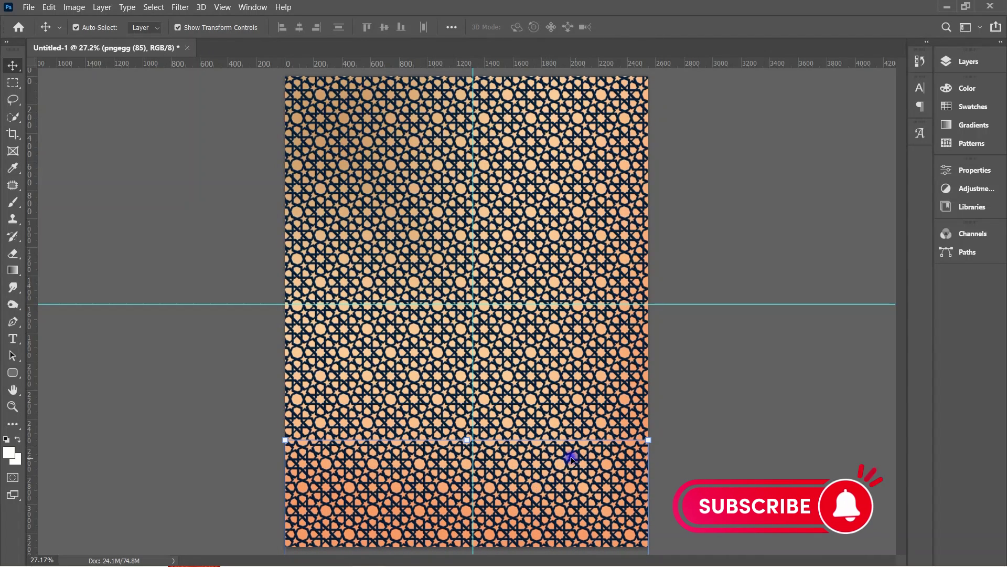
pyautogui.moveTo(571, 457)
pyautogui.mouseDown()
pyautogui.moveTo(648, 454)
pyautogui.moveTo(810, 543)
pyautogui.mouseUp()
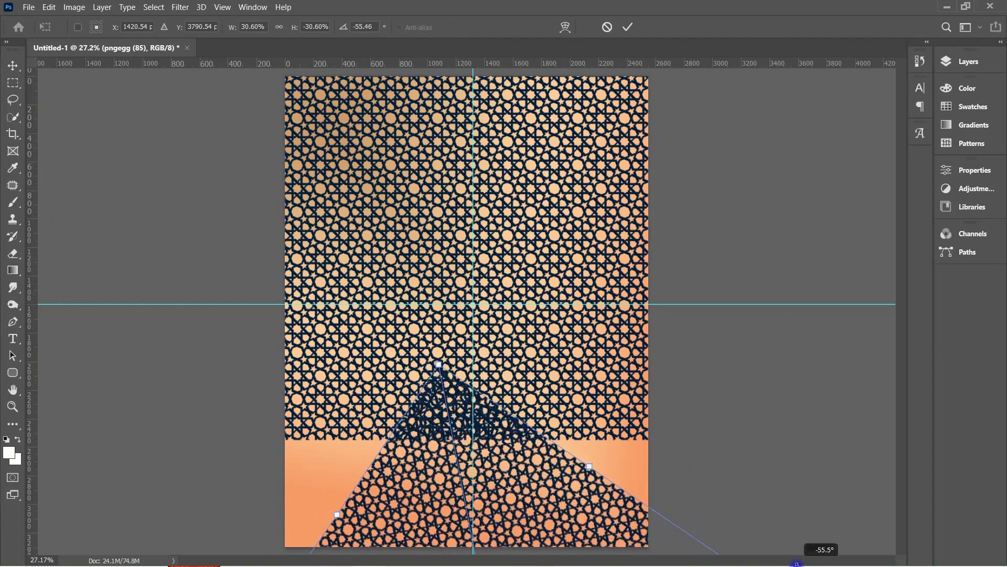
pyautogui.moveTo(387, 454)
pyautogui.mouseDown()
pyautogui.moveTo(382, 442)
pyautogui.moveTo(476, 320)
pyautogui.mouseUp()
pyautogui.moveTo(673, 331)
pyautogui.mouseDown()
pyautogui.moveTo(765, 387)
pyautogui.moveTo(813, 495)
pyautogui.mouseUp()
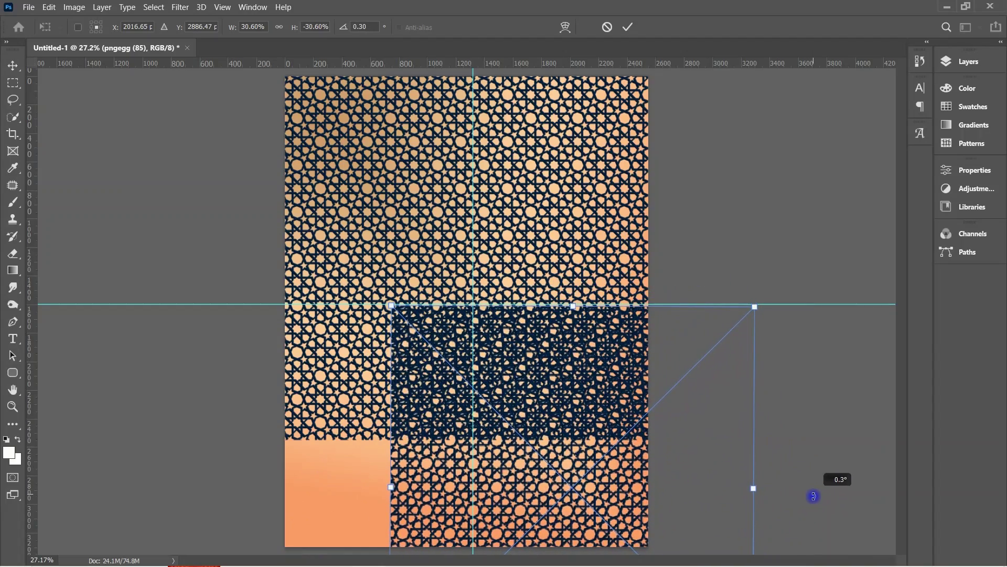
pyautogui.moveTo(592, 389)
pyautogui.mouseDown()
pyautogui.moveTo(594, 404)
pyautogui.moveTo(483, 520)
pyautogui.mouseUp()
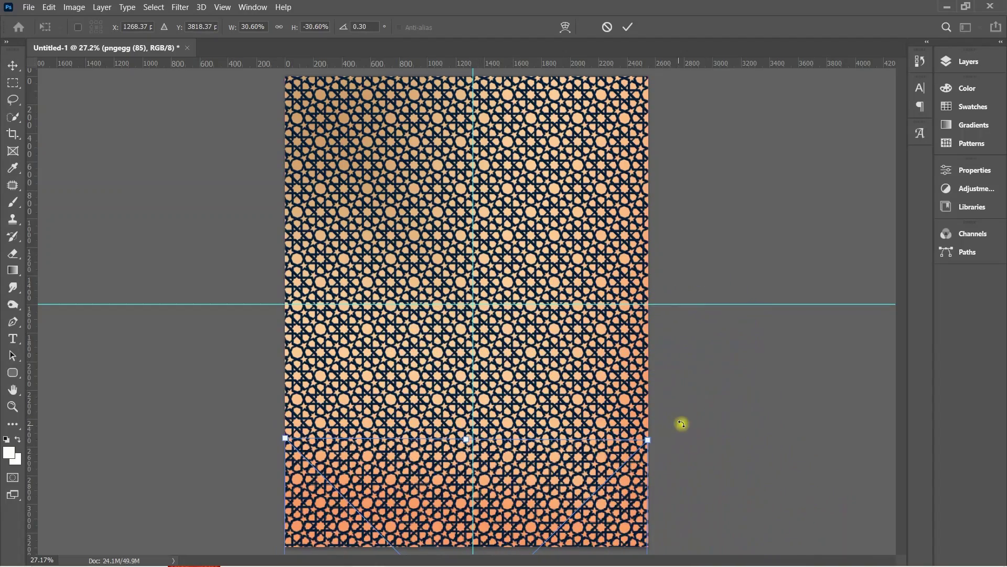
pyautogui.click(629, 28)
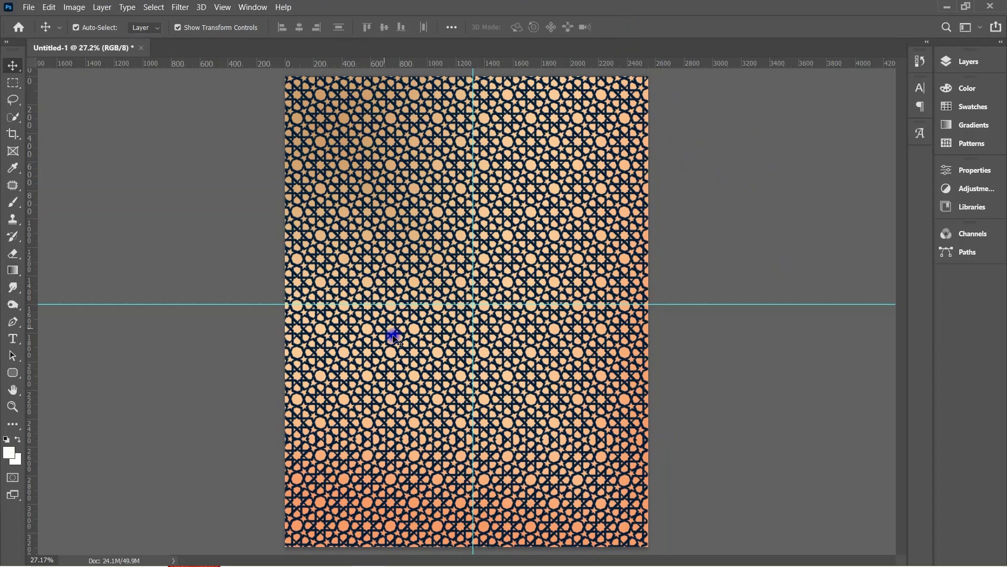
# Select both pattern layers in the Layers panel.
pyautogui.click(950, 64)
pyautogui.click(825, 145)
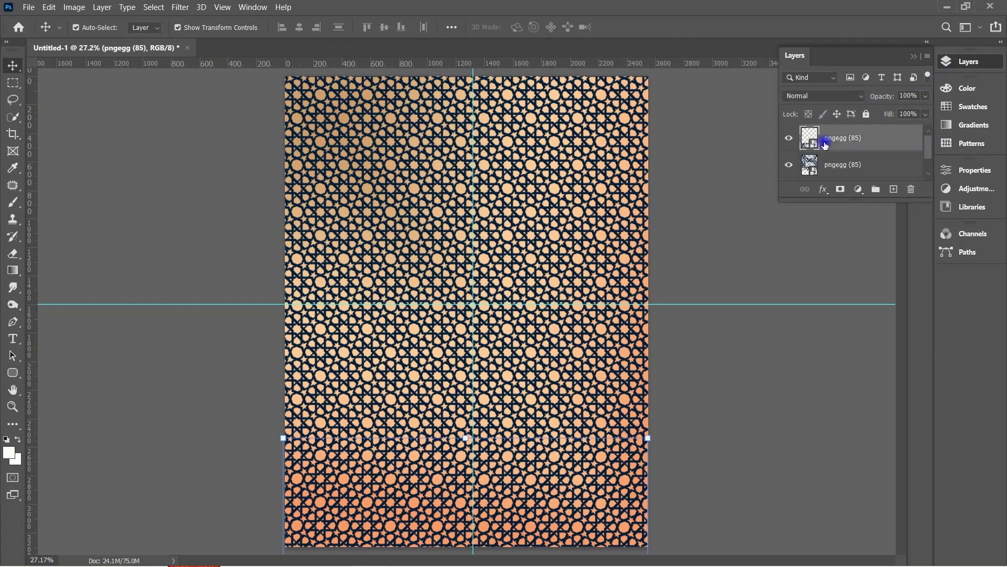
pyautogui.click(825, 167)
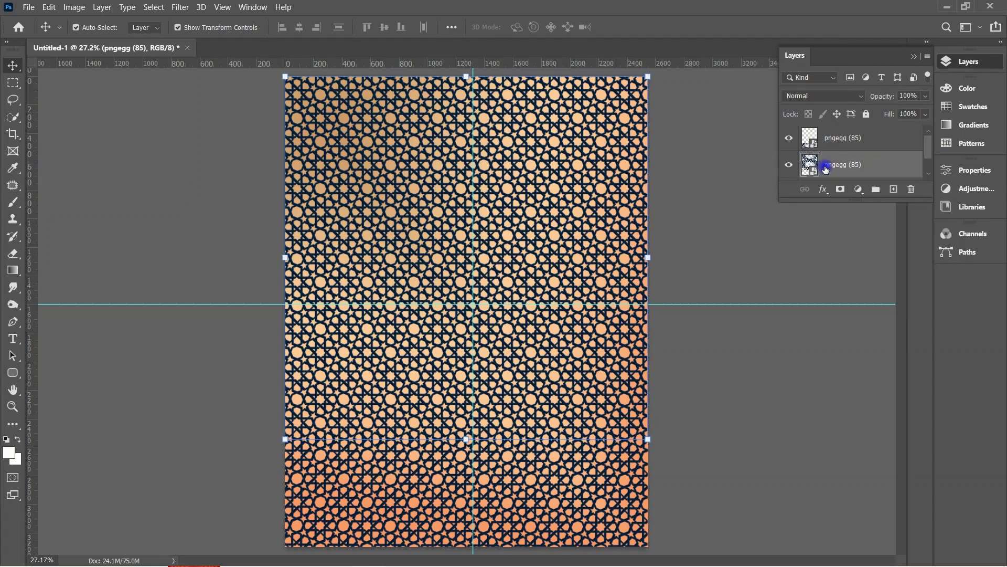
# Set both pattern layers to Subtract blend mode at about 46% opacity.
pyautogui.keyDown('shift'); pyautogui.click(840, 138); pyautogui.keyUp('shift')
pyautogui.click(859, 95)
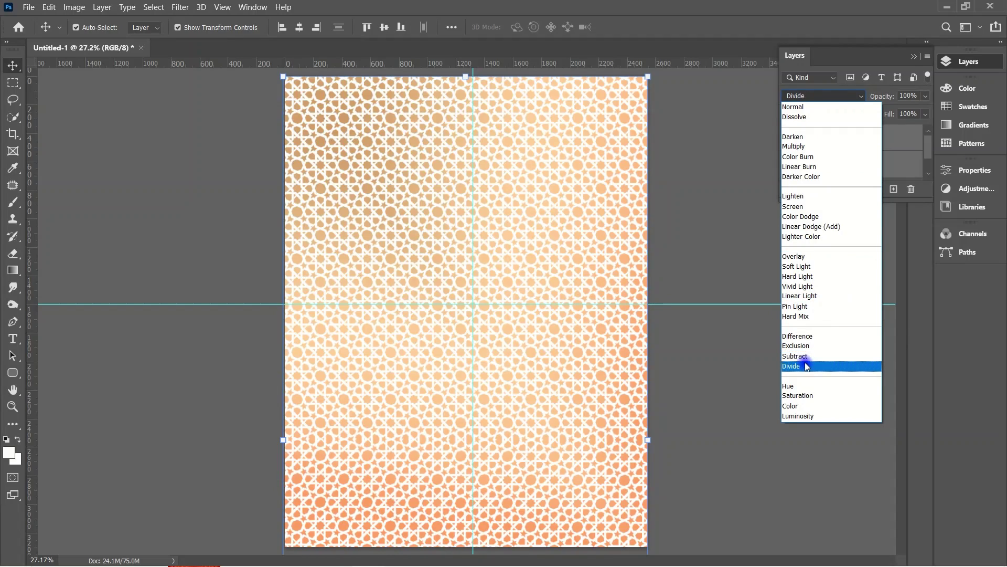
pyautogui.click(805, 357)
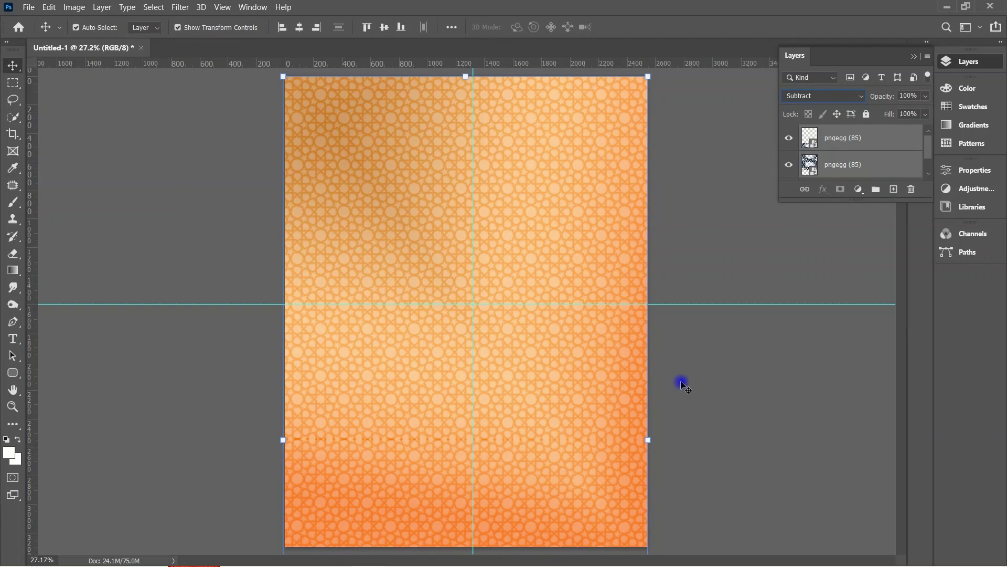
pyautogui.click(926, 95)
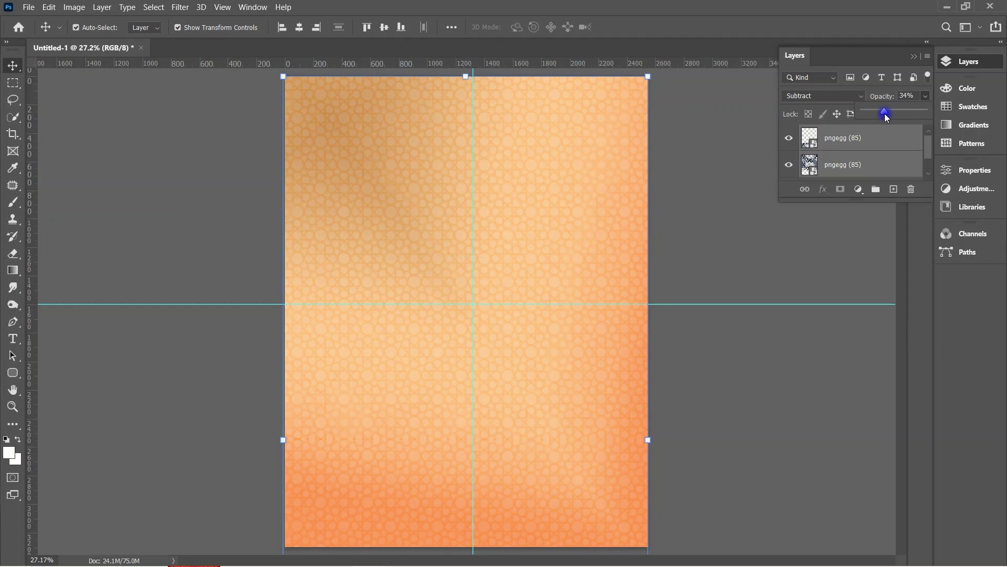
pyautogui.click(731, 189)
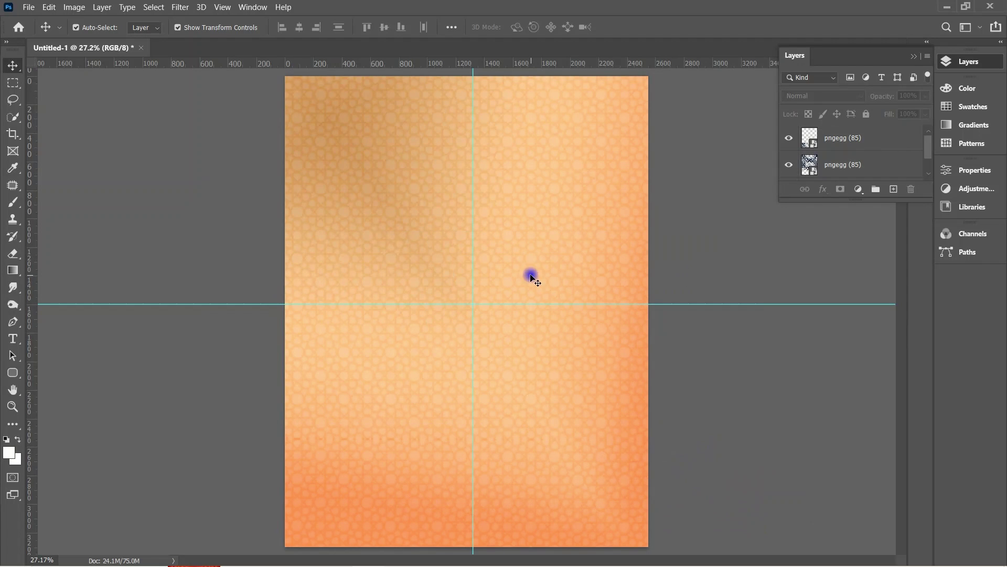
# Realign the two pattern layers and add a top margin guide and a left guide.
pyautogui.moveTo(531, 275); pyautogui.dragTo(534, 138)
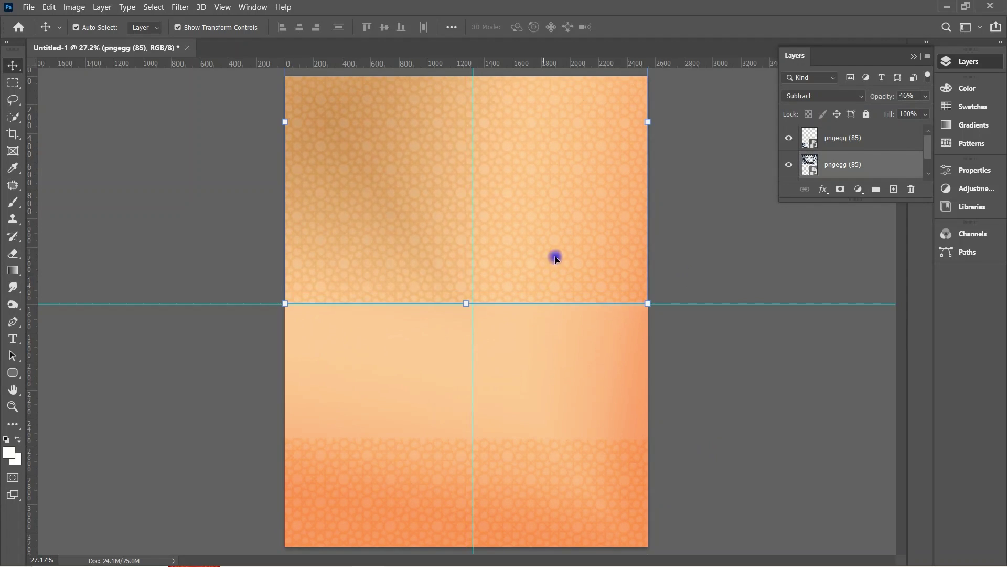
pyautogui.moveTo(556, 256)
pyautogui.mouseDown()
pyautogui.moveTo(306, 467)
pyautogui.moveTo(298, 362)
pyautogui.mouseUp()
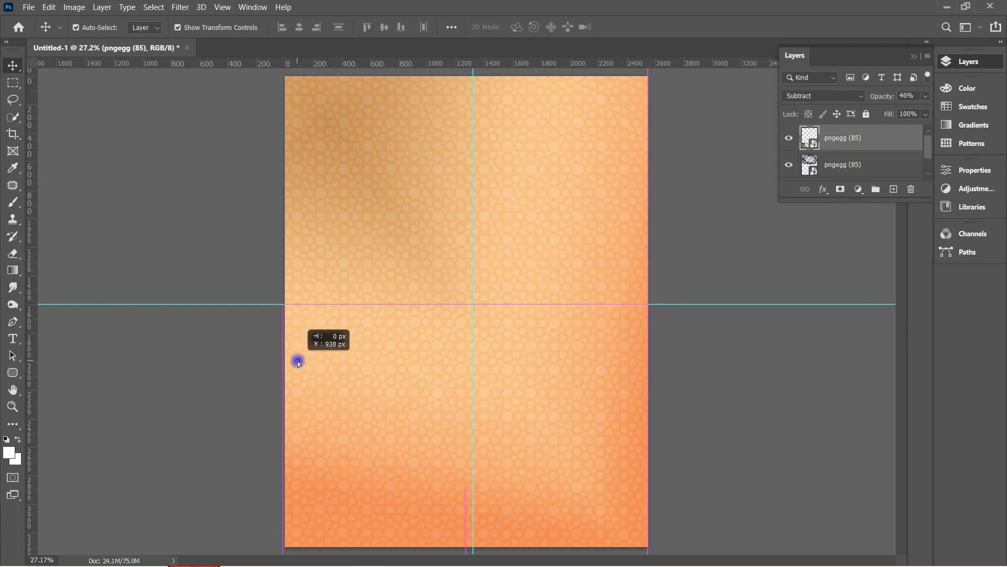
pyautogui.click(689, 268)
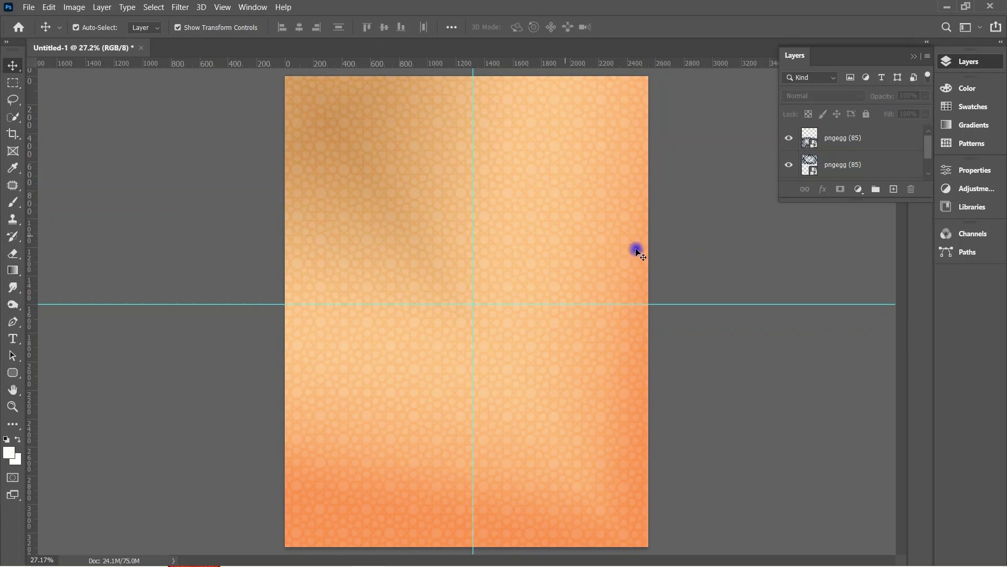
pyautogui.moveTo(394, 63); pyautogui.dragTo(396, 129)
pyautogui.moveTo(31, 183); pyautogui.dragTo(318, 199)
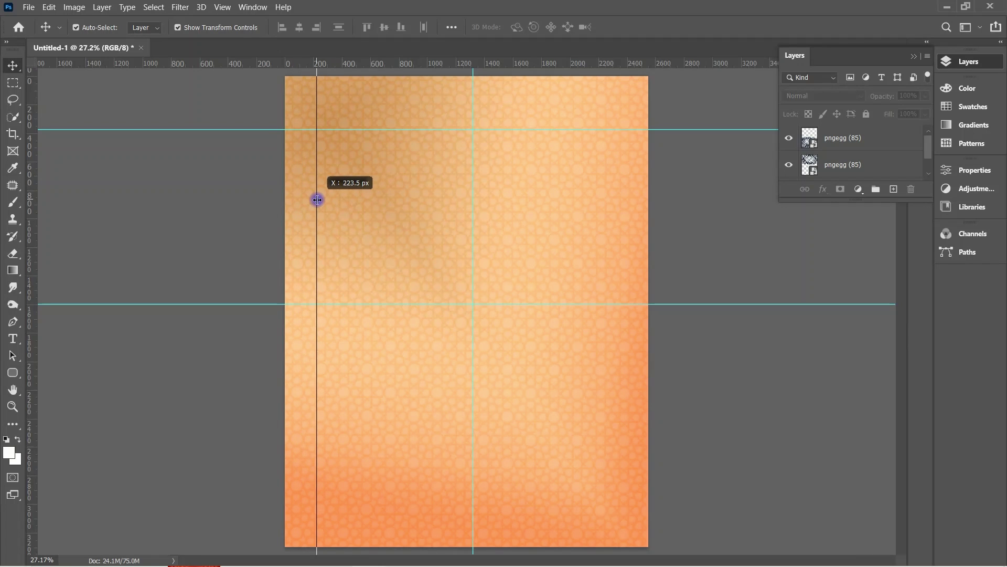
# Add vertical guides near the right edge and at about 783 px, and create Layer 1.
pyautogui.moveTo(318, 200); pyautogui.dragTo(318, 200)
pyautogui.moveTo(33, 200); pyautogui.dragTo(616, 229)
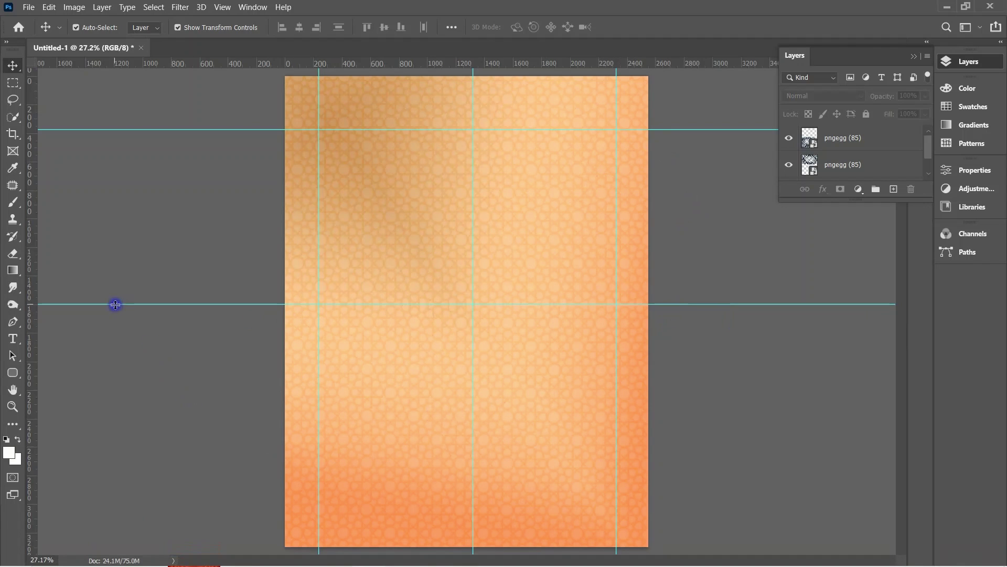
pyautogui.hotkey('ctrl', 'shift', 'alt', 'n')
pyautogui.moveTo(30, 236); pyautogui.dragTo(395, 190)
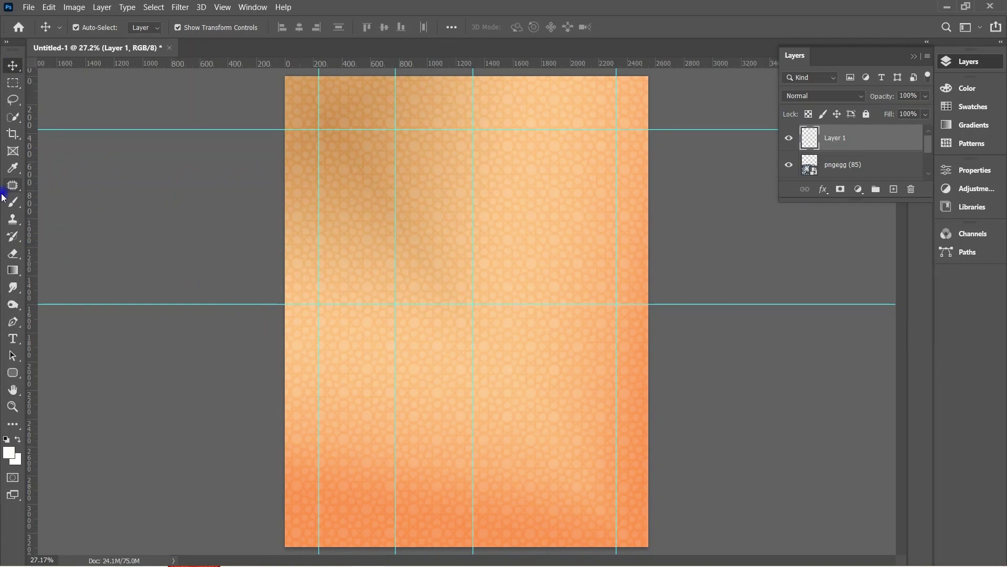
# Draw a closed half-arch outline with the Pen tool, curved top and straight centre edge.
pyautogui.click(12, 321)
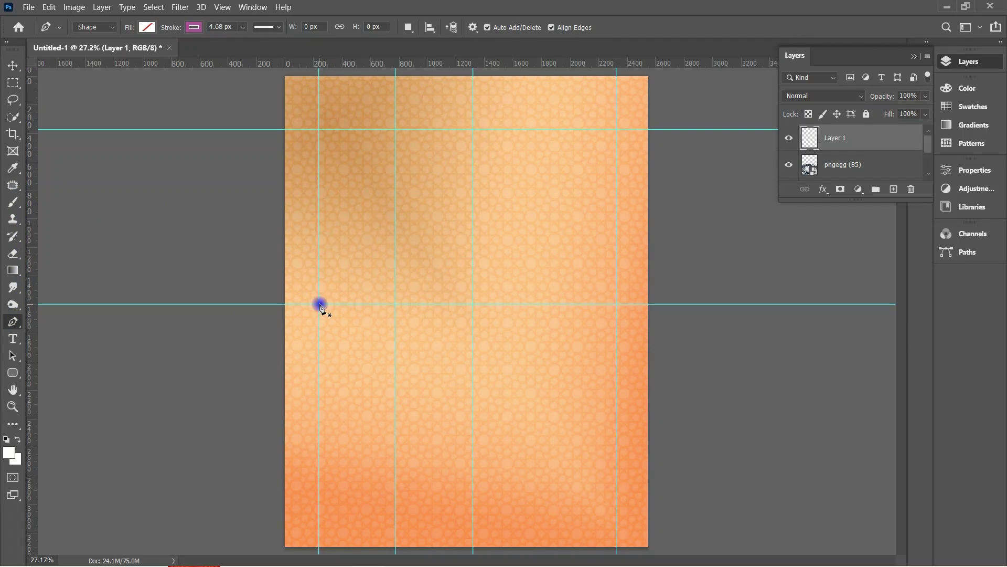
pyautogui.click(319, 304)
pyautogui.moveTo(395, 230)
pyautogui.mouseDown()
pyautogui.moveTo(430, 260)
pyautogui.moveTo(468, 211)
pyautogui.mouseUp()
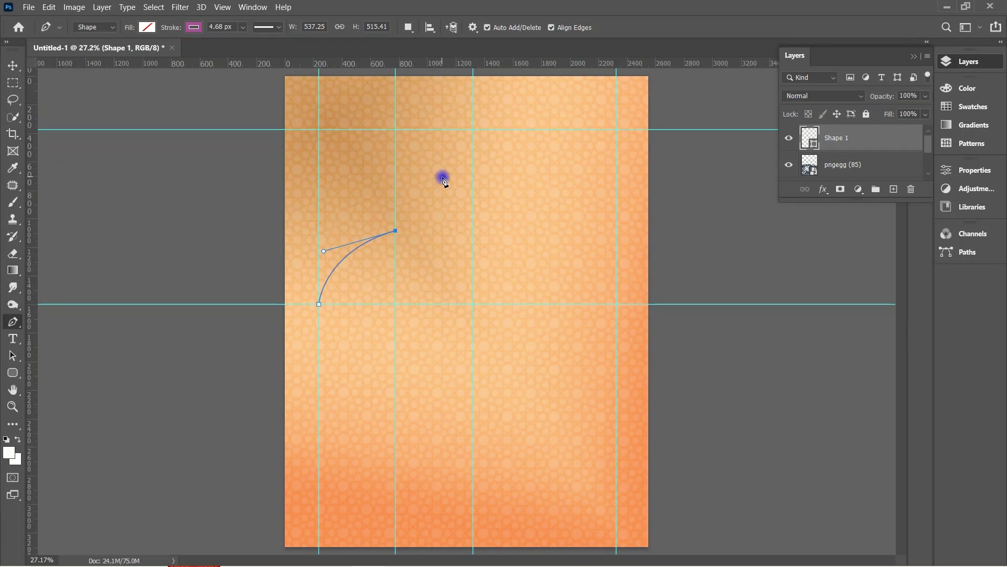
pyautogui.moveTo(490, 161); pyautogui.dragTo(540, 147)
pyautogui.hotkey('ctrl', 'z')
pyautogui.moveTo(441, 170)
pyautogui.mouseDown()
pyautogui.moveTo(484, 153)
pyautogui.moveTo(481, 122)
pyautogui.mouseUp()
pyautogui.keyDown('alt'); pyautogui.click(442, 170); pyautogui.keyUp('alt')
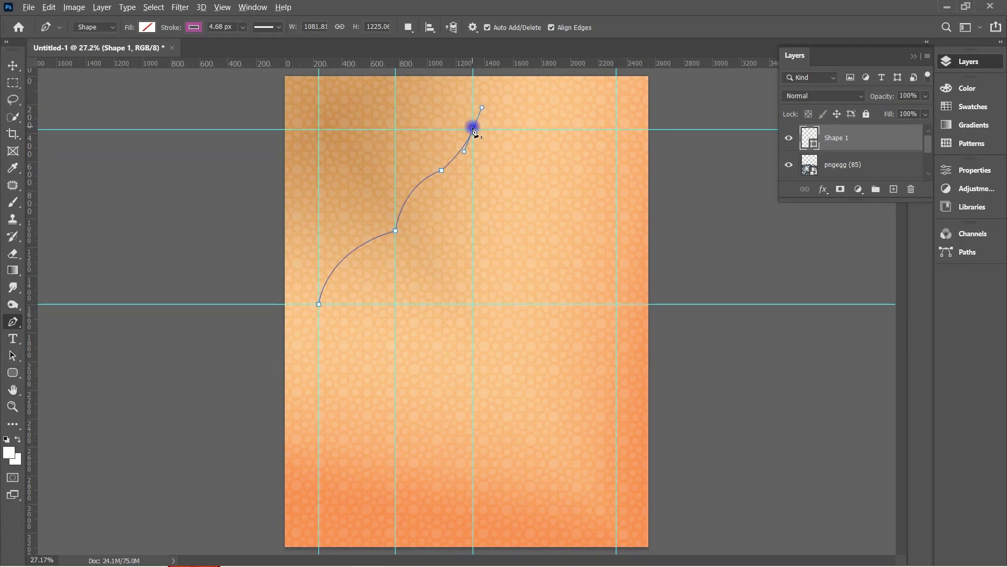
pyautogui.keyDown('alt'); pyautogui.click(473, 129); pyautogui.keyUp('alt')
pyautogui.click(473, 545)
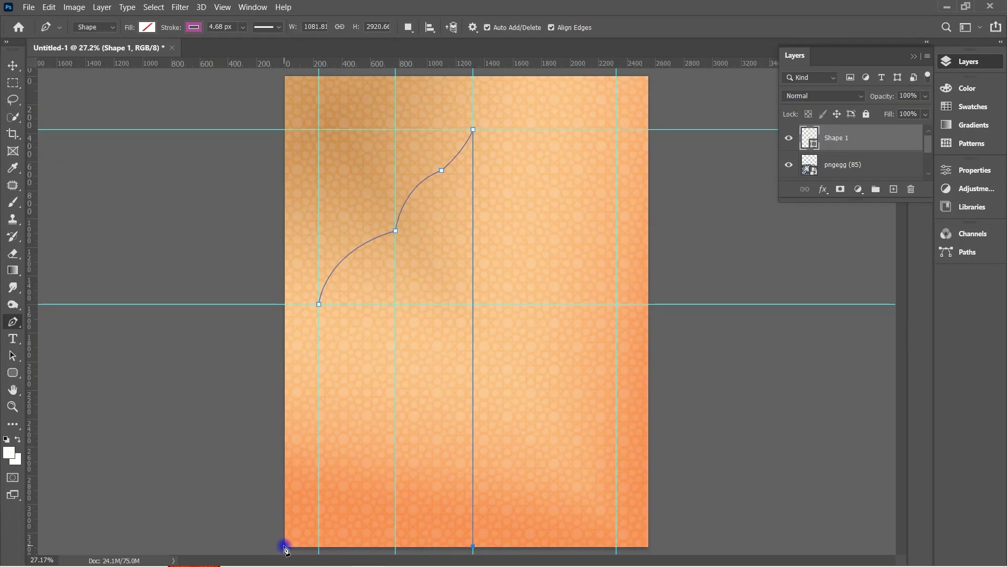
pyautogui.click(319, 547)
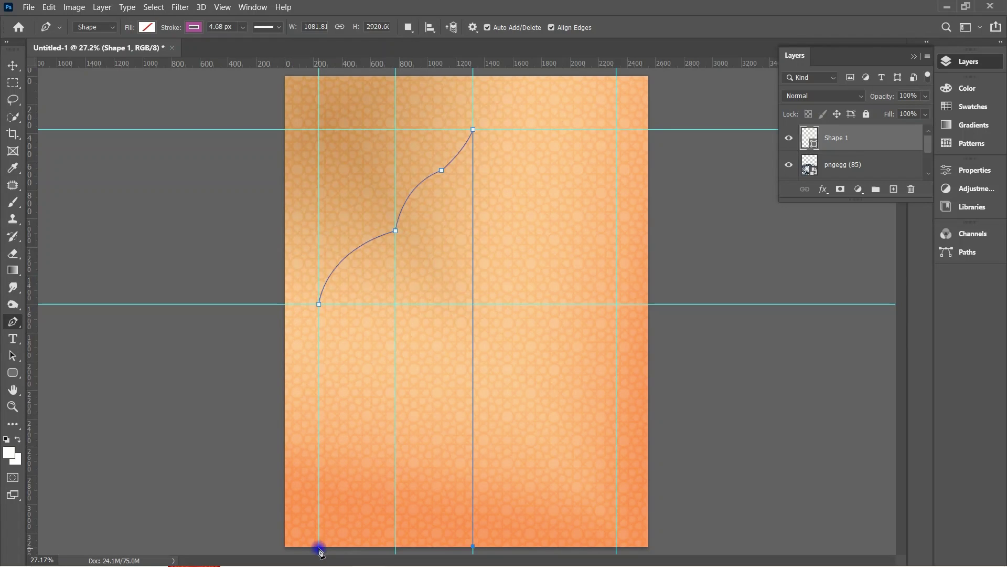
pyautogui.click(319, 304)
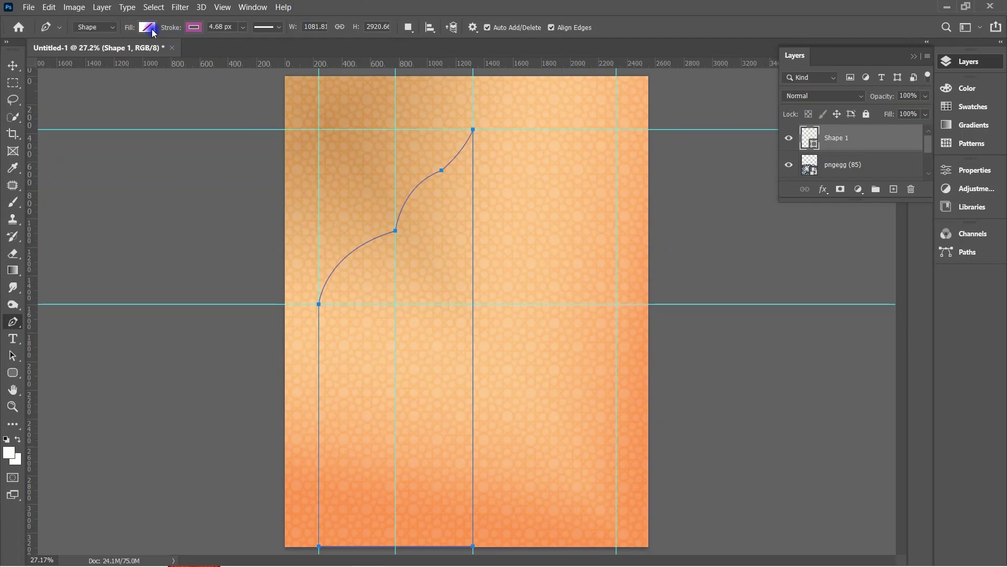
# Fill the half-arch shape with light peach from Recently Used Colors.
pyautogui.click(148, 27)
pyautogui.click(69, 95)
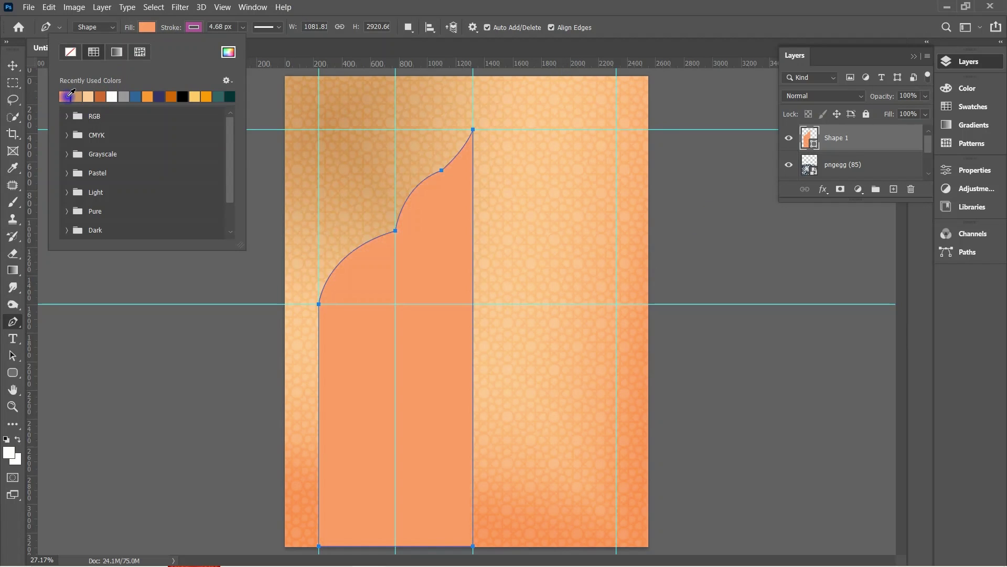
pyautogui.click(88, 96)
pyautogui.press('Return')
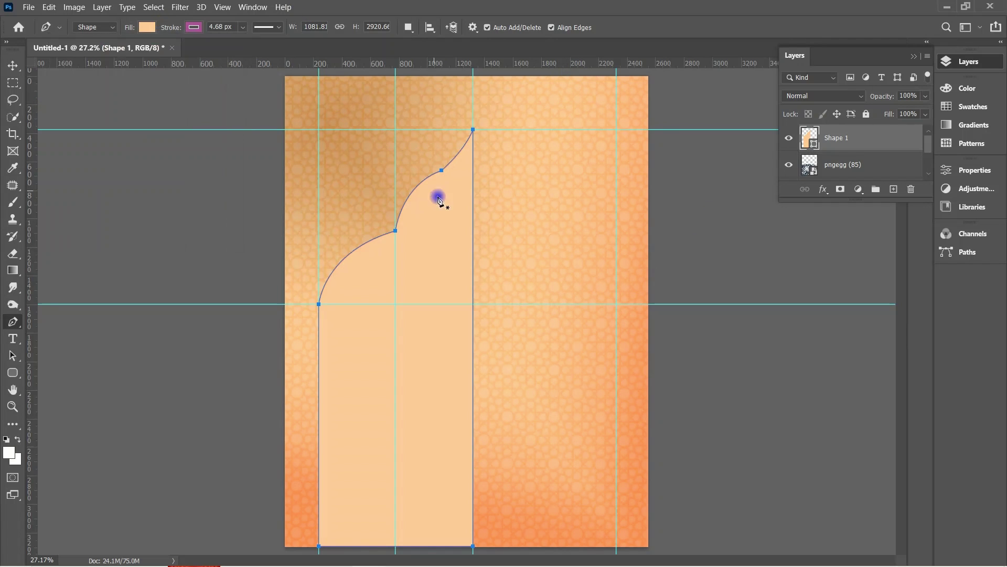
pyautogui.hotkey('ctrl', 't')
# Set the half-arch shape's stroke to none so it has no outline.
pyautogui.click(15, 325)
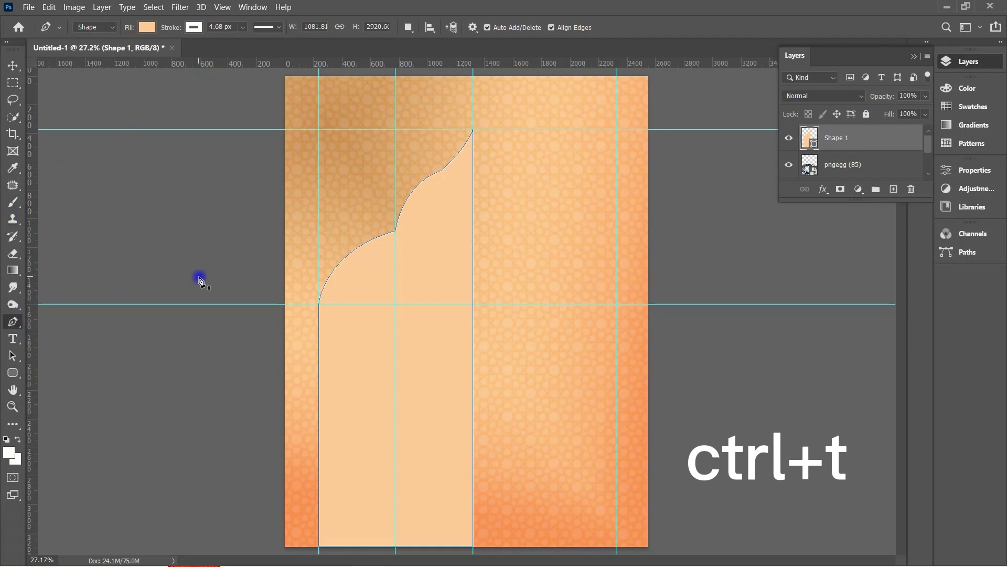
pyautogui.click(194, 27)
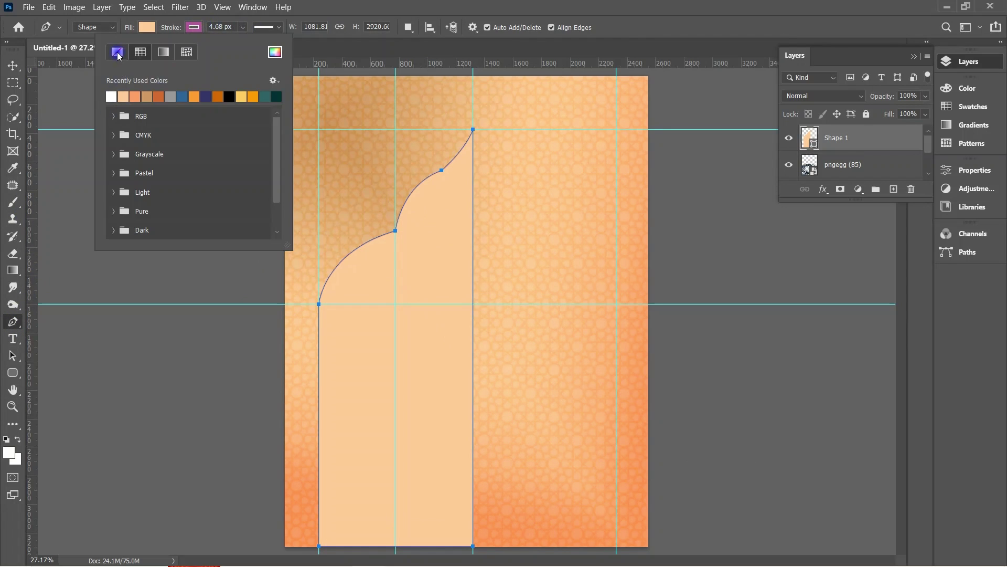
pyautogui.click(76, 124)
pyautogui.hotkey('ctrl', 'z')
pyautogui.press('v')
pyautogui.click(414, 215)
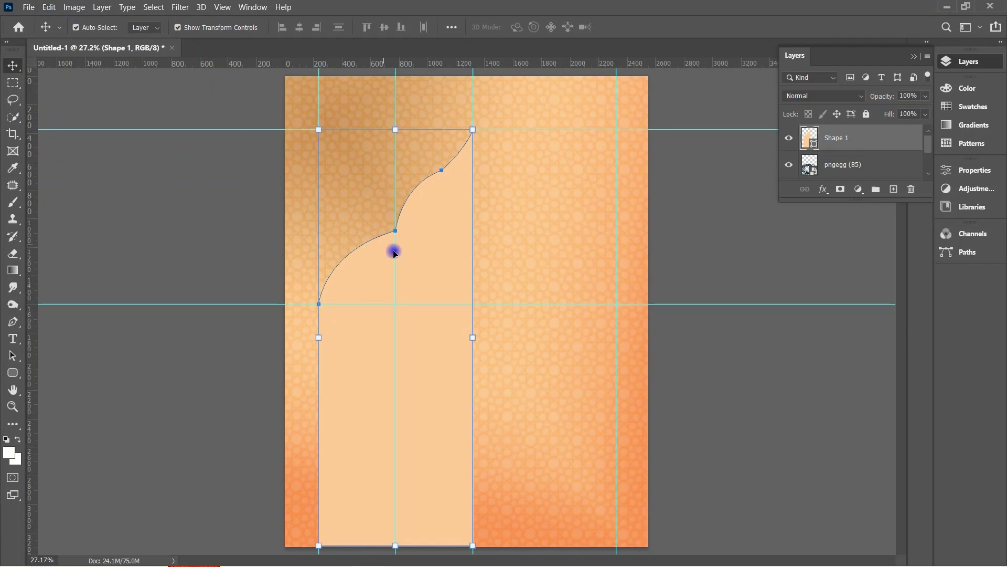
# Copy and paste the half arch, flip it horizontally and move it right to complete the arch.
pyautogui.click(50, 7)
pyautogui.click(74, 93)
pyautogui.click(49, 7)
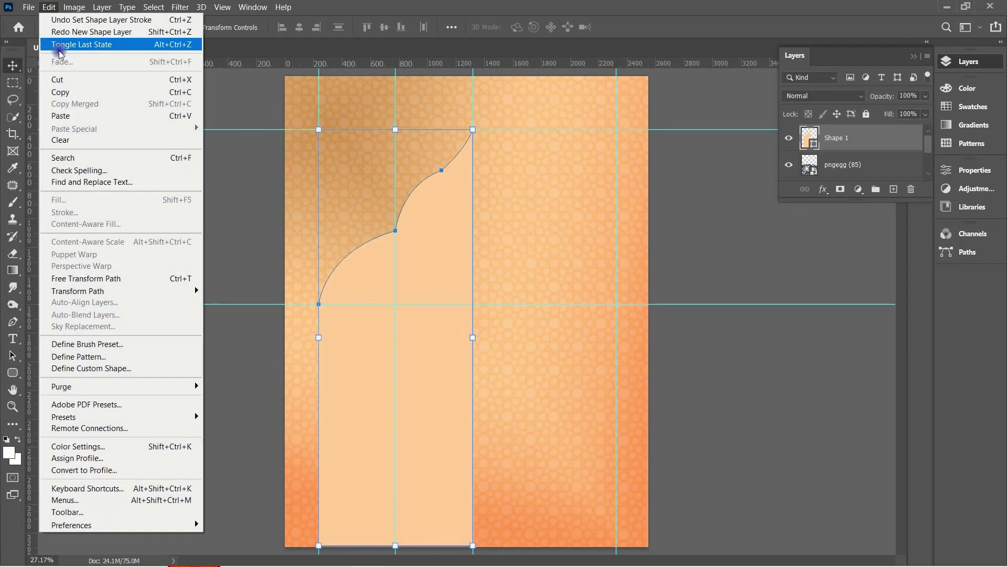
pyautogui.click(286, 185)
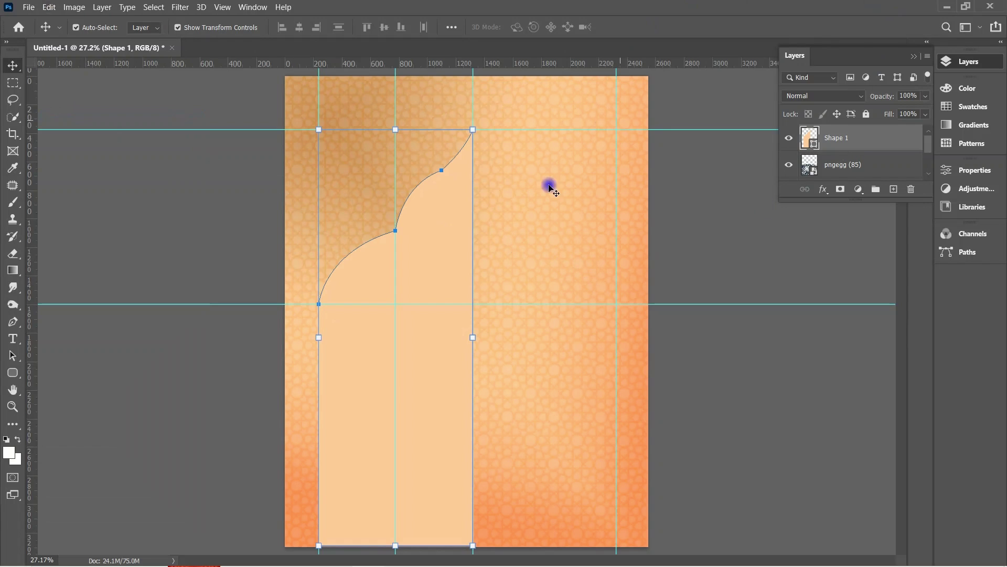
pyautogui.rightClick(425, 221)
pyautogui.click(463, 435)
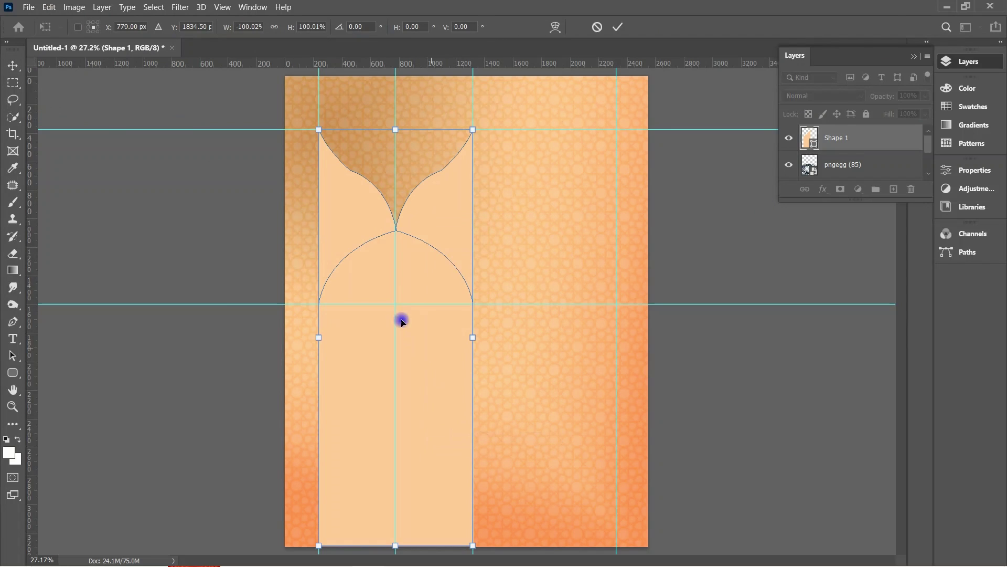
pyautogui.moveTo(400, 317); pyautogui.dragTo(524, 215)
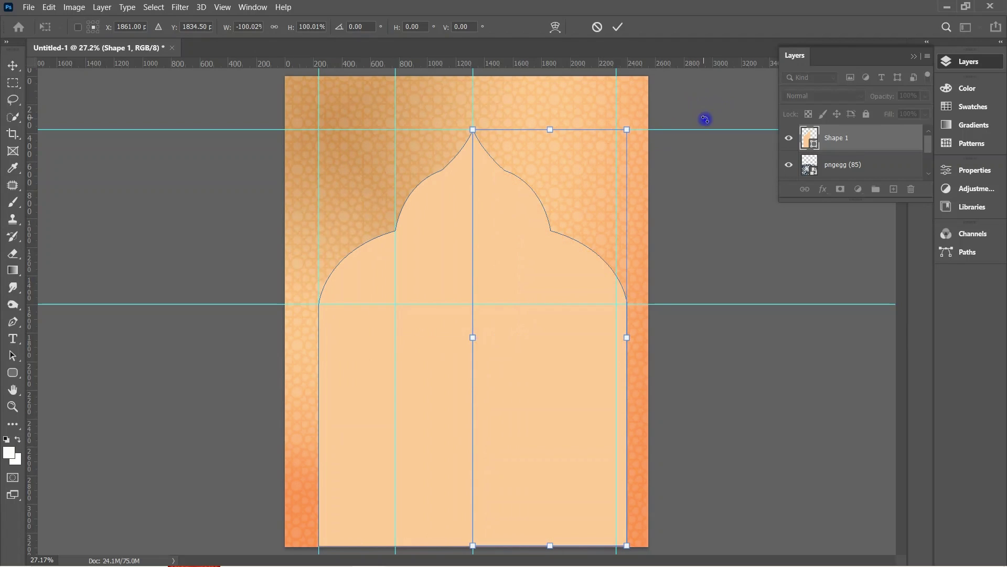
pyautogui.click(616, 24)
# Centre the arch about 45 px to the left using guides, then clear the guides.
pyautogui.moveTo(474, 103); pyautogui.dragTo(488, 104)
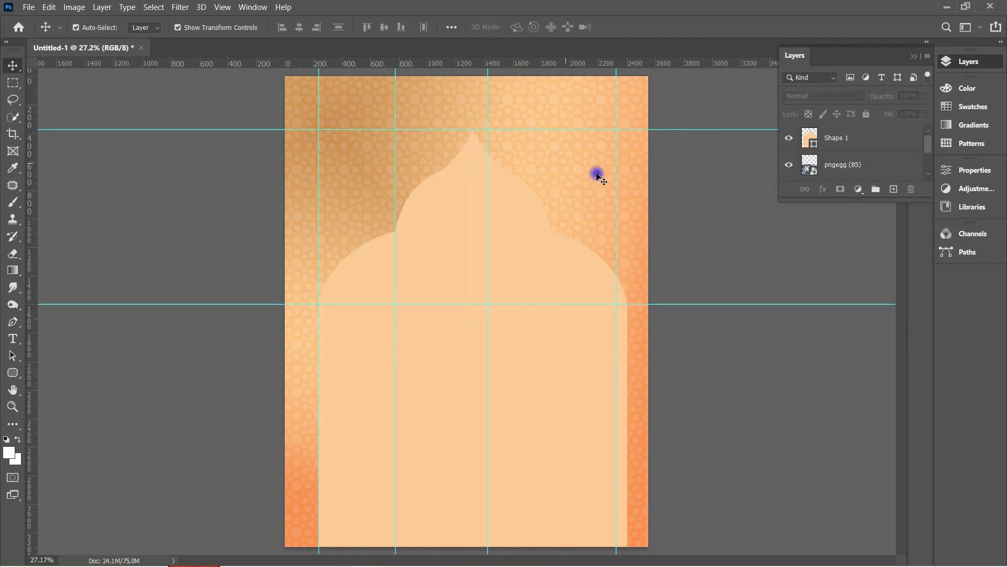
pyautogui.moveTo(626, 194); pyautogui.dragTo(625, 195)
pyautogui.moveTo(434, 281); pyautogui.dragTo(307, 201)
pyautogui.moveTo(472, 214); pyautogui.dragTo(466, 212)
pyautogui.moveTo(488, 74); pyautogui.dragTo(466, 63)
pyautogui.click(466, 74)
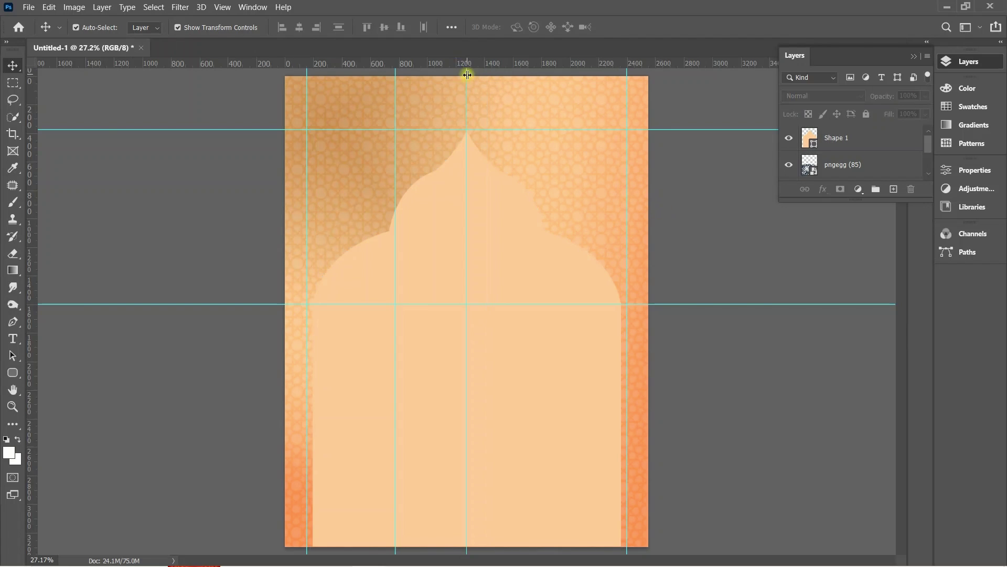
pyautogui.moveTo(684, 304)
pyautogui.mouseDown()
pyautogui.moveTo(680, 201)
pyautogui.moveTo(698, 62)
pyautogui.mouseUp()
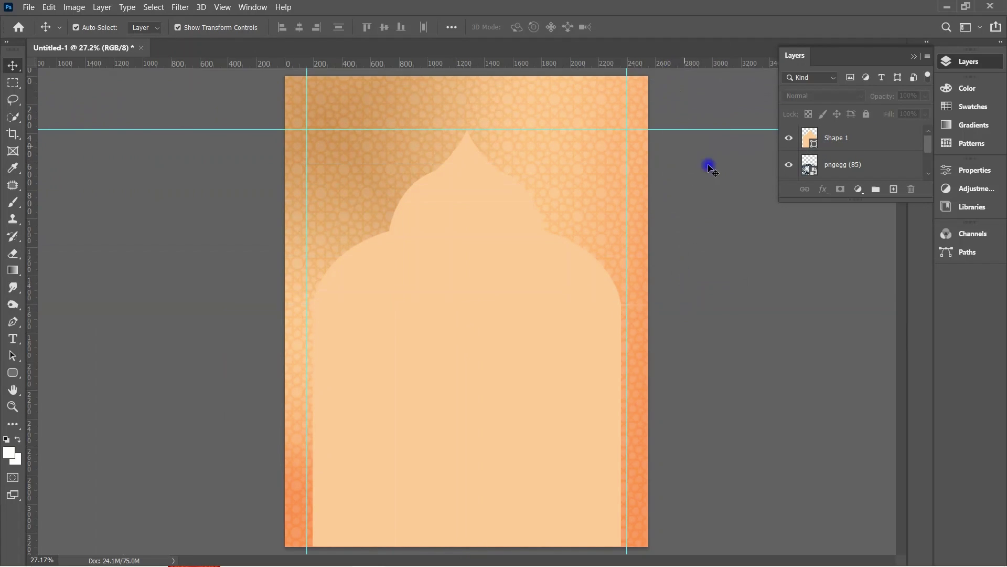
# Convert the Shape 1 arch layer to a smart object.
pyautogui.hotkey('alt', '.')
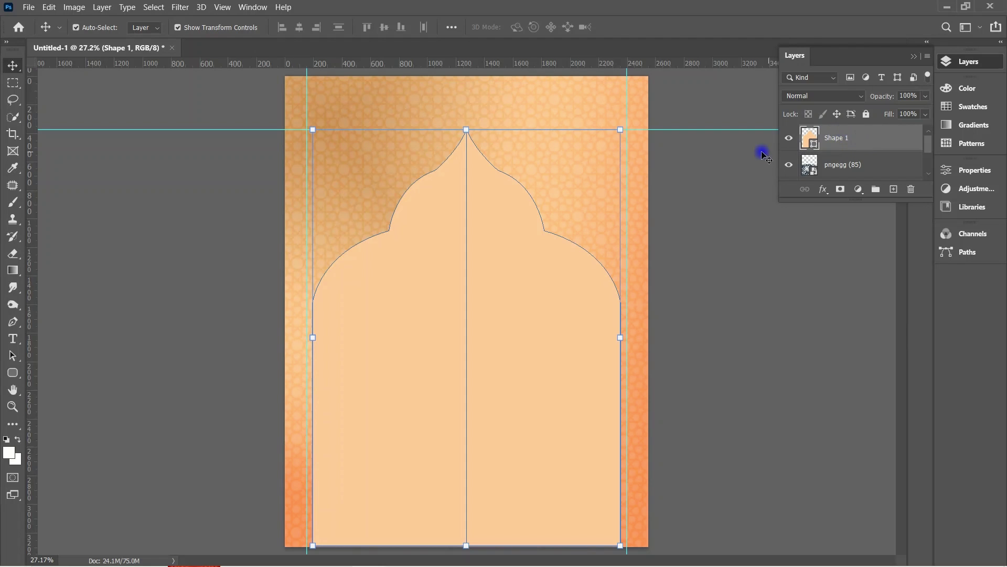
pyautogui.rightClick(874, 147)
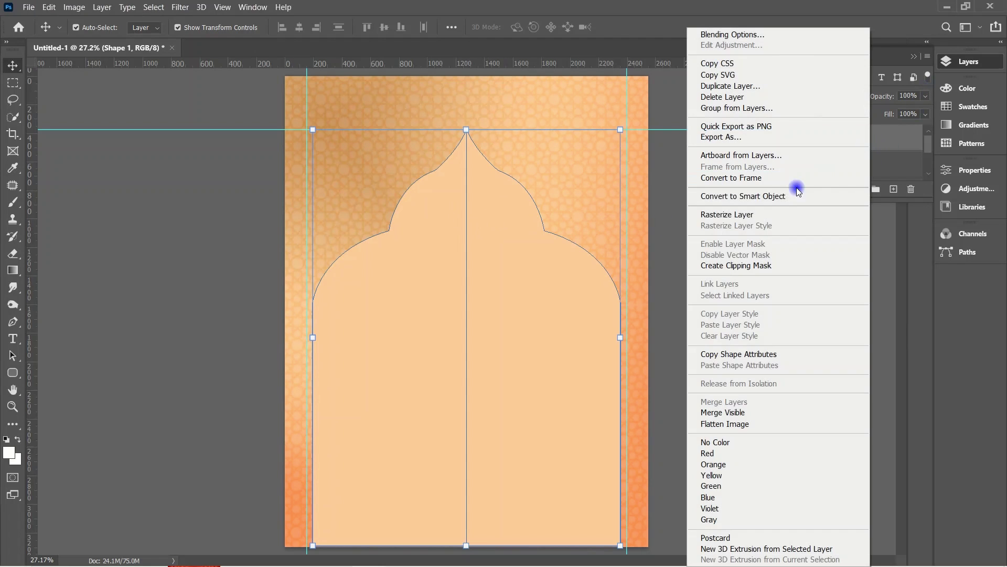
pyautogui.click(752, 199)
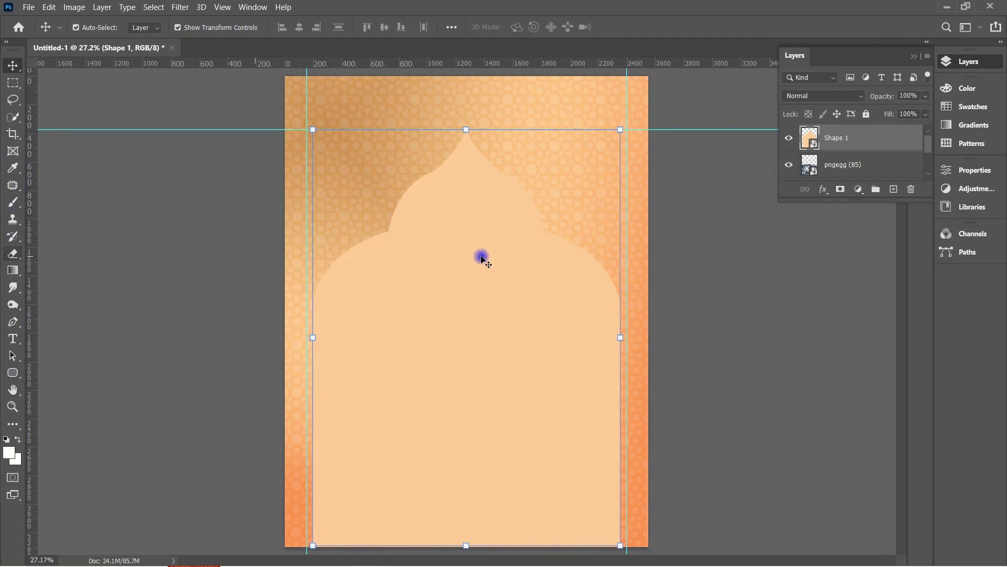
# Load the arch as a selection, rasterize its layer and try a first gradient fill.
pyautogui.rightClick(808, 137)
pyautogui.click(829, 173)
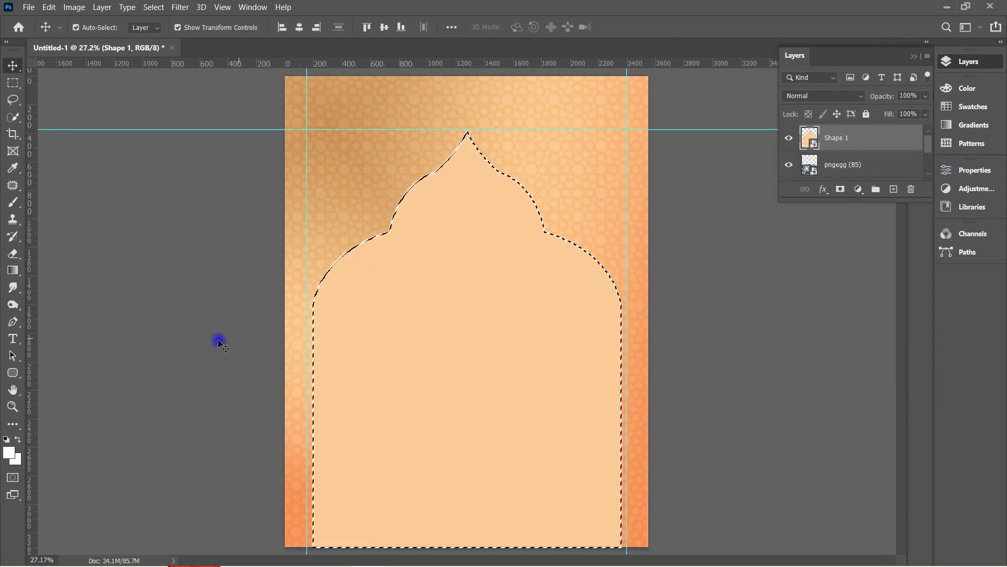
pyautogui.click(13, 270)
pyautogui.click(100, 27)
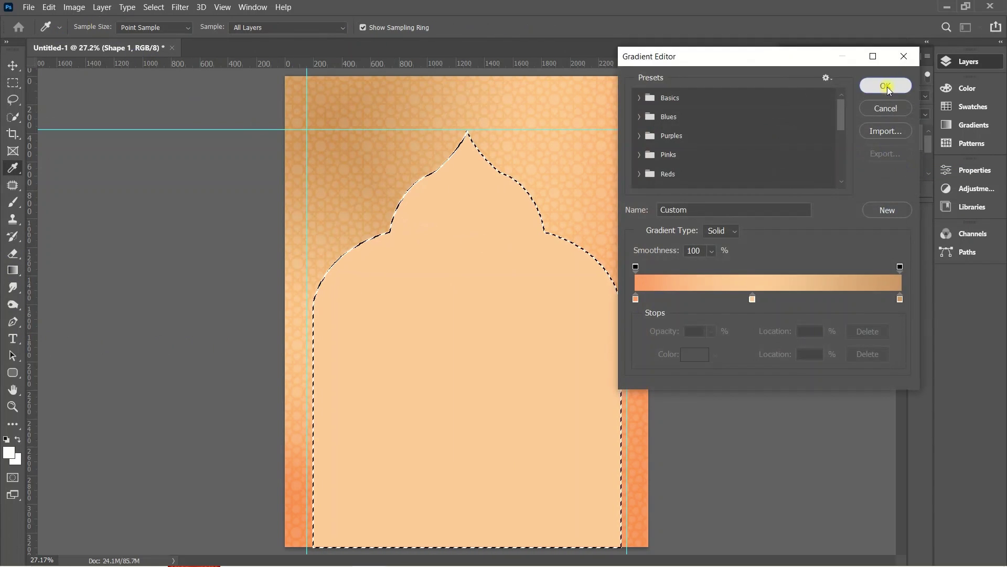
pyautogui.click(895, 83)
pyautogui.click(434, 247)
pyautogui.click(501, 227)
pyautogui.rightClick(861, 137)
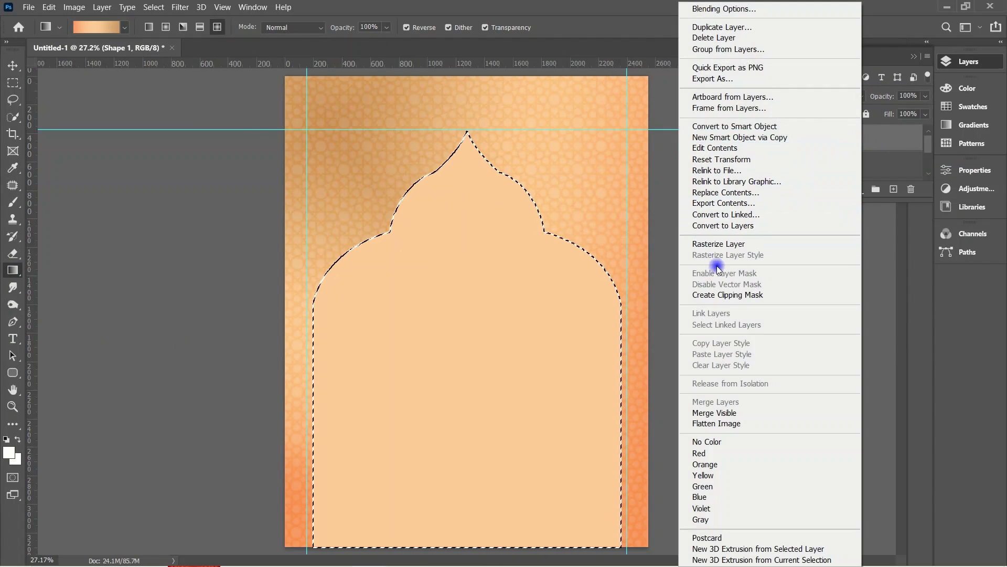
pyautogui.click(714, 243)
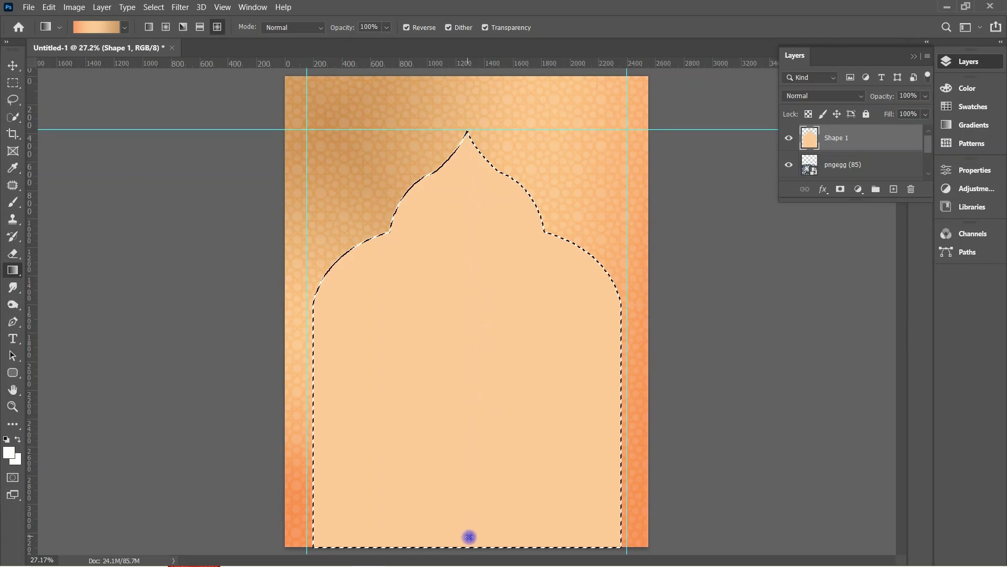
pyautogui.moveTo(469, 138); pyautogui.dragTo(470, 535)
pyautogui.hotkey('ctrl', 'z')
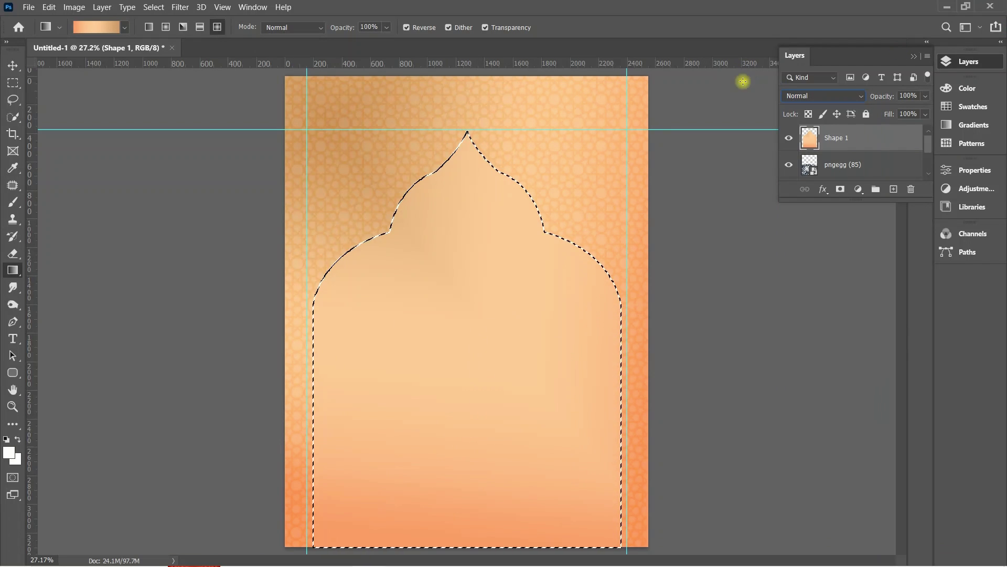
# Edit the gradient to darker orange and brown 996633 stops, and fill the arch from its peak downward.
pyautogui.click(96, 27)
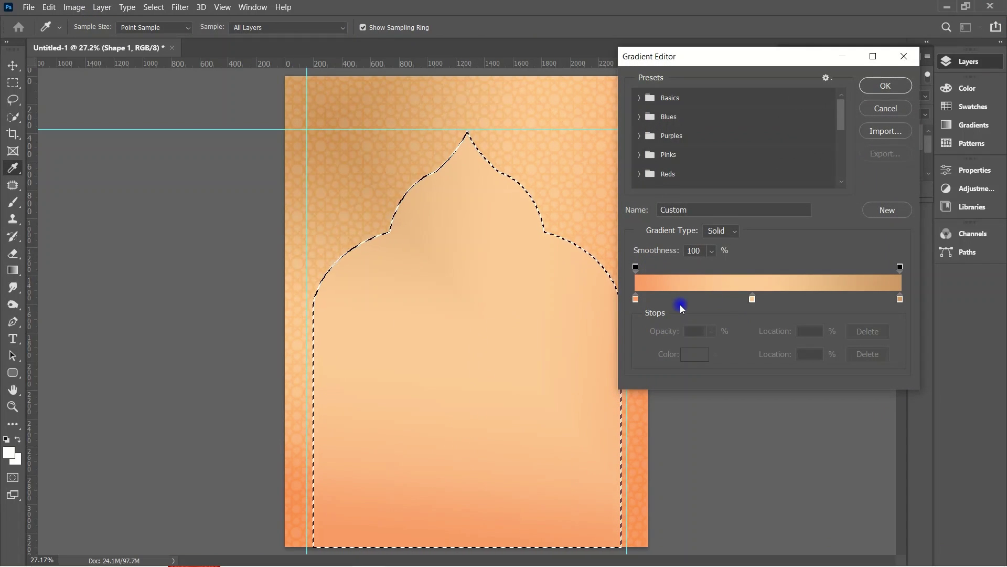
pyautogui.doubleClick(634, 299)
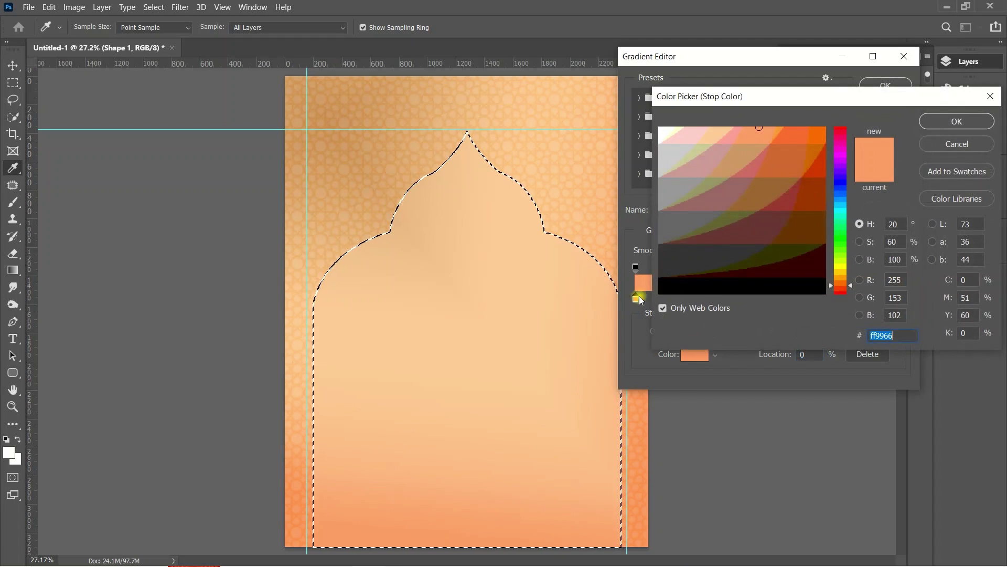
pyautogui.click(777, 163)
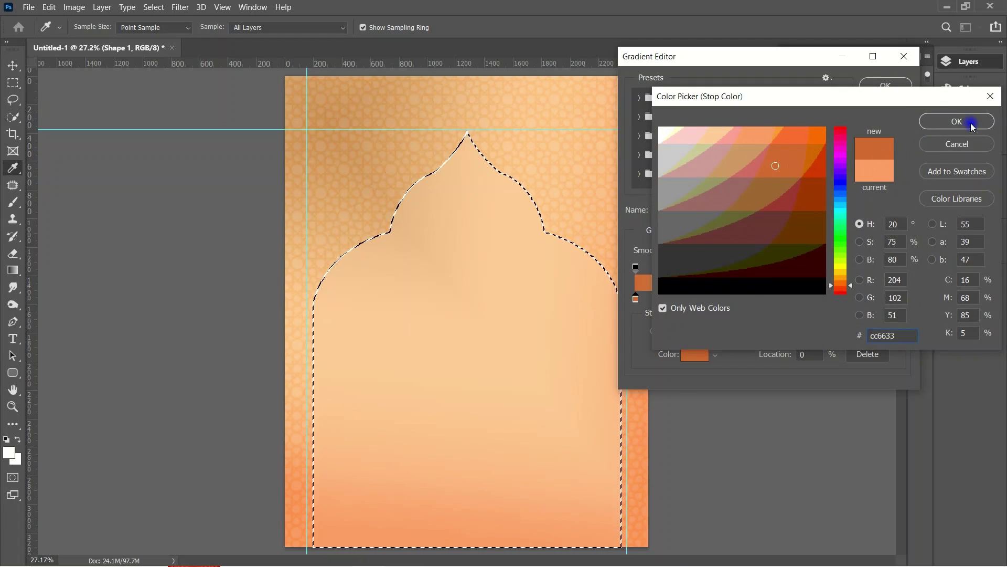
pyautogui.click(956, 122)
pyautogui.moveTo(761, 300); pyautogui.dragTo(774, 298)
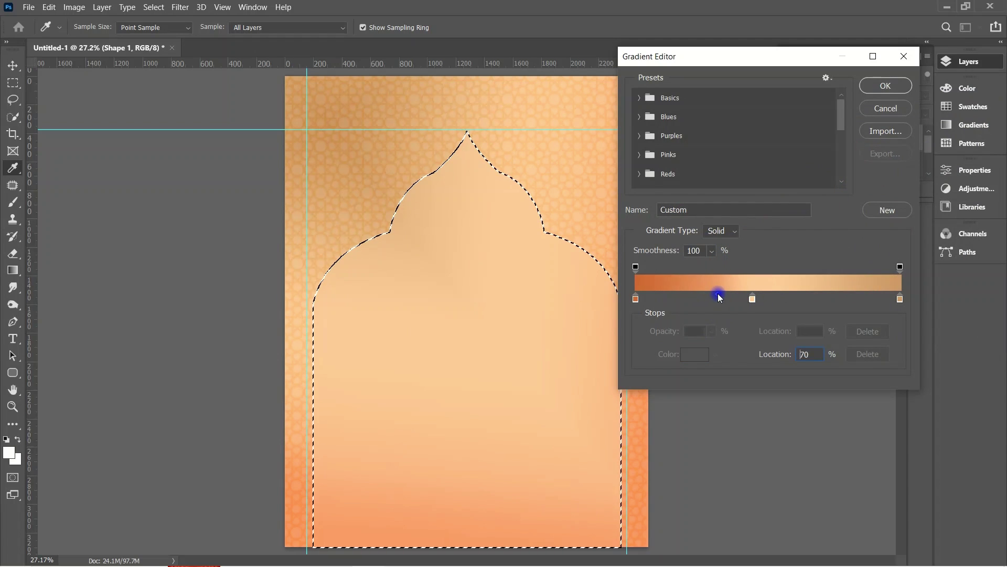
pyautogui.doubleClick(899, 299)
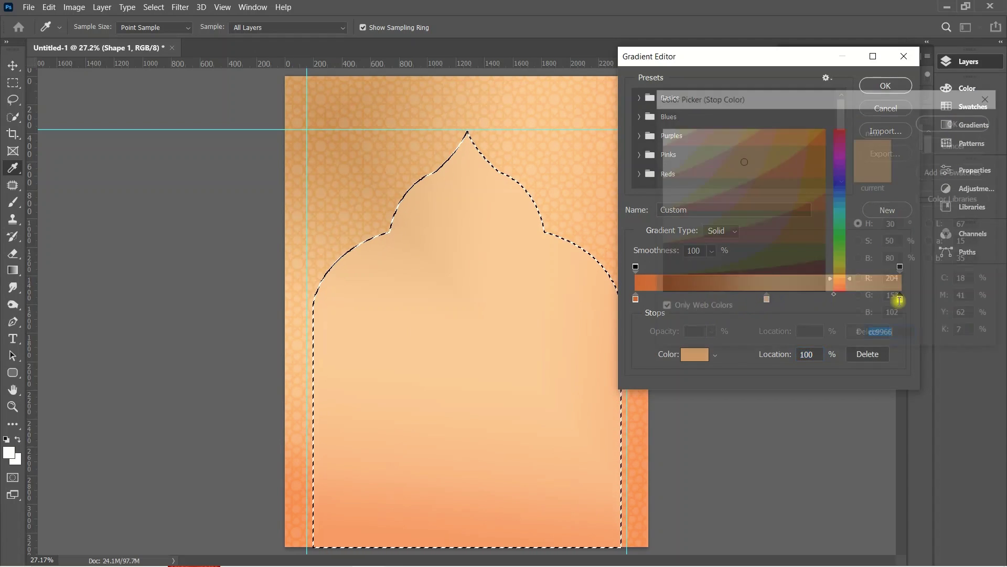
pyautogui.click(755, 133)
pyautogui.moveTo(755, 132); pyautogui.dragTo(768, 197)
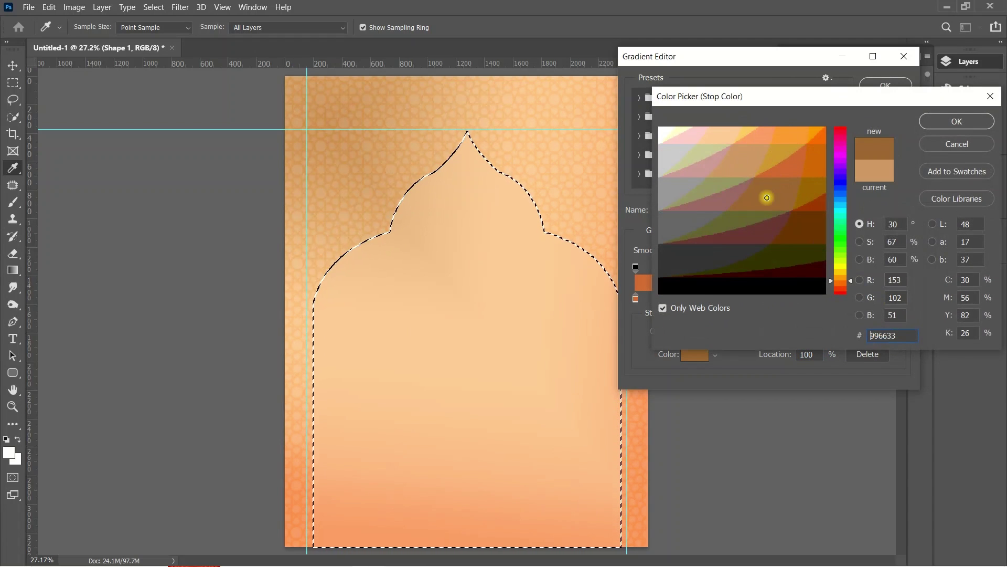
pyautogui.click(962, 128)
pyautogui.click(835, 292)
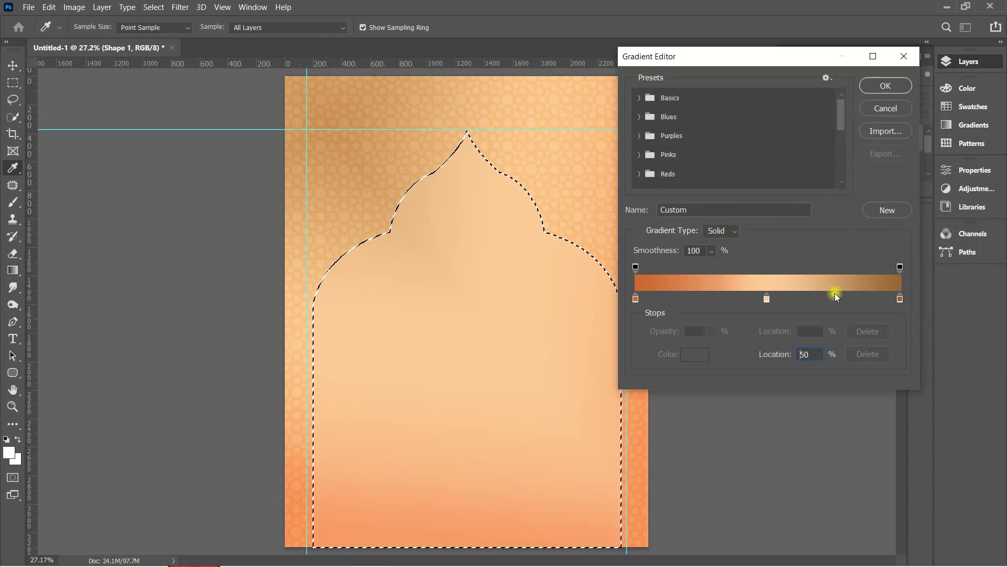
pyautogui.click(907, 94)
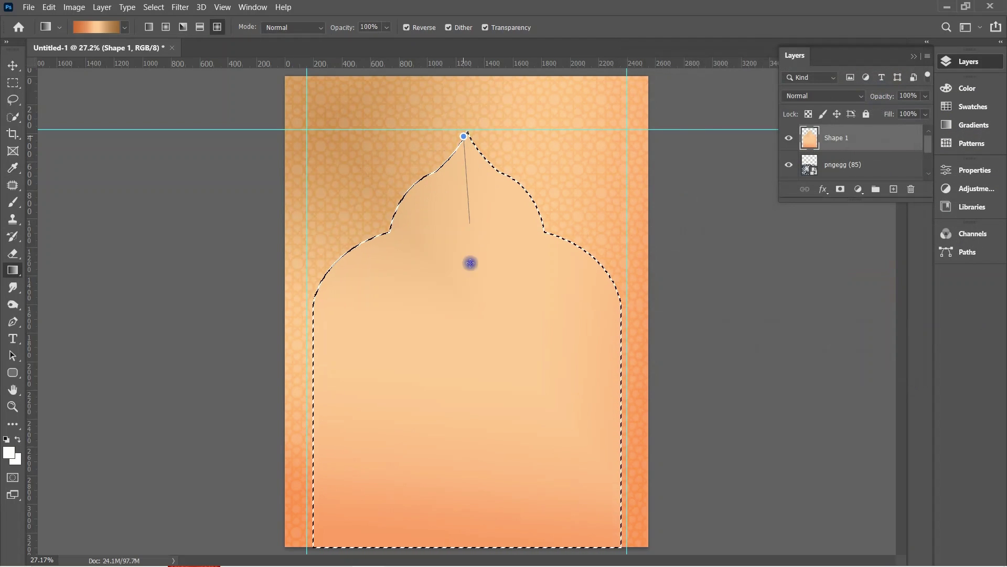
pyautogui.moveTo(466, 136); pyautogui.dragTo(452, 465)
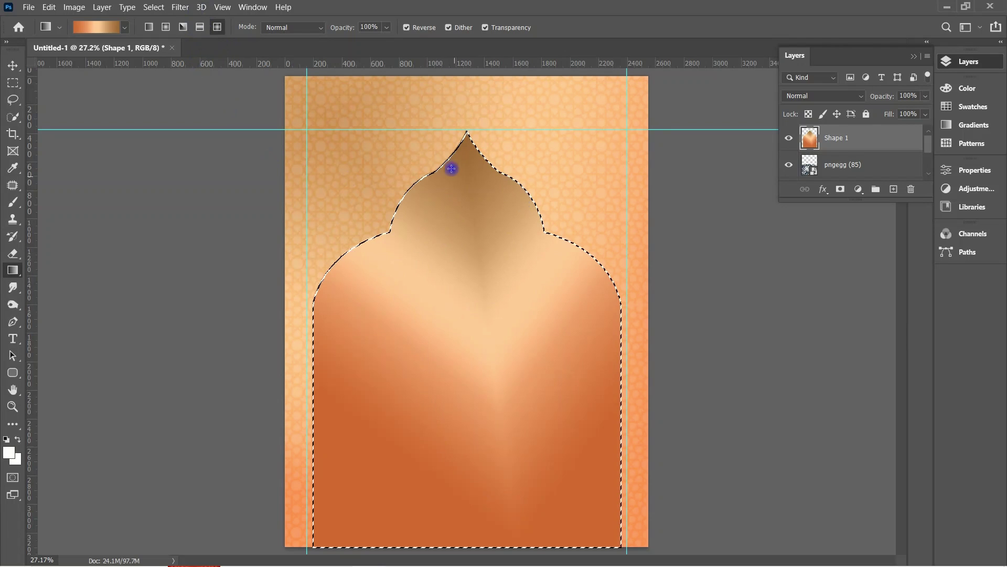
pyautogui.moveTo(467, 131); pyautogui.dragTo(475, 552)
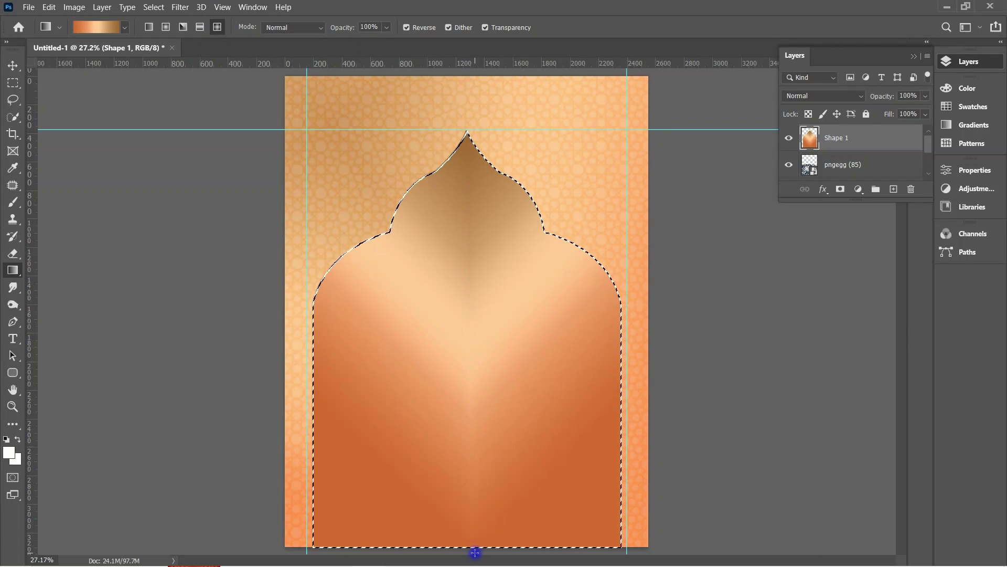
# Change the left gradient stop to a warm orange, refill the arch tip-to-bottom and deselect.
pyautogui.click(77, 25)
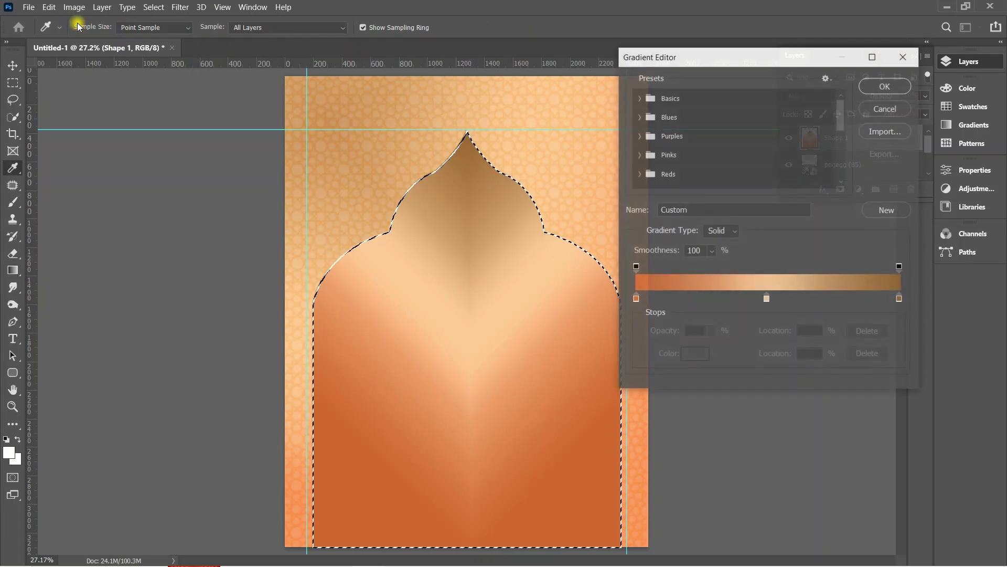
pyautogui.doubleClick(636, 299)
pyautogui.click(733, 127)
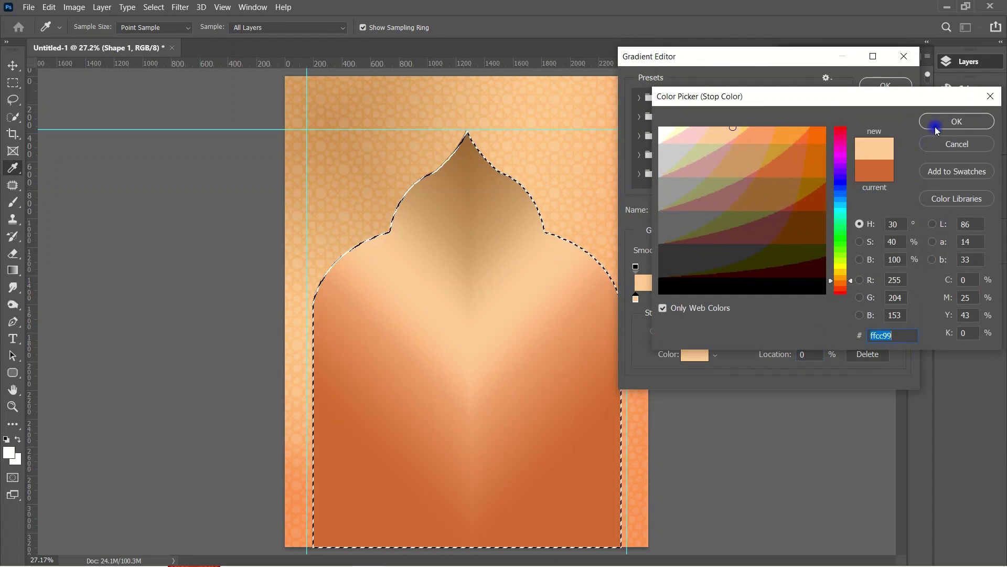
pyautogui.moveTo(708, 135)
pyautogui.mouseDown()
pyautogui.moveTo(700, 150)
pyautogui.moveTo(715, 135)
pyautogui.moveTo(751, 131)
pyautogui.mouseUp()
pyautogui.click(957, 121)
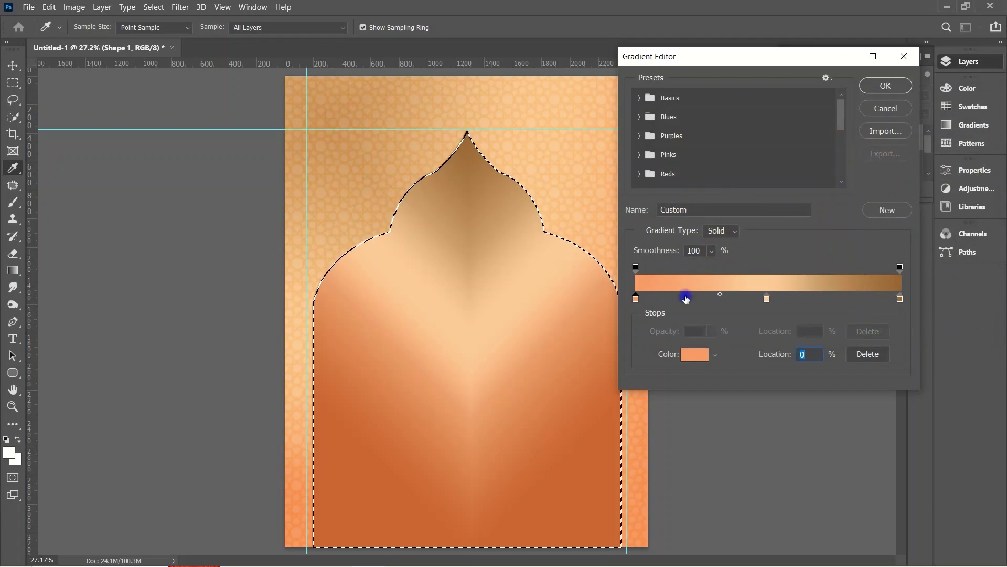
pyautogui.click(884, 84)
pyautogui.moveTo(467, 127); pyautogui.dragTo(475, 539)
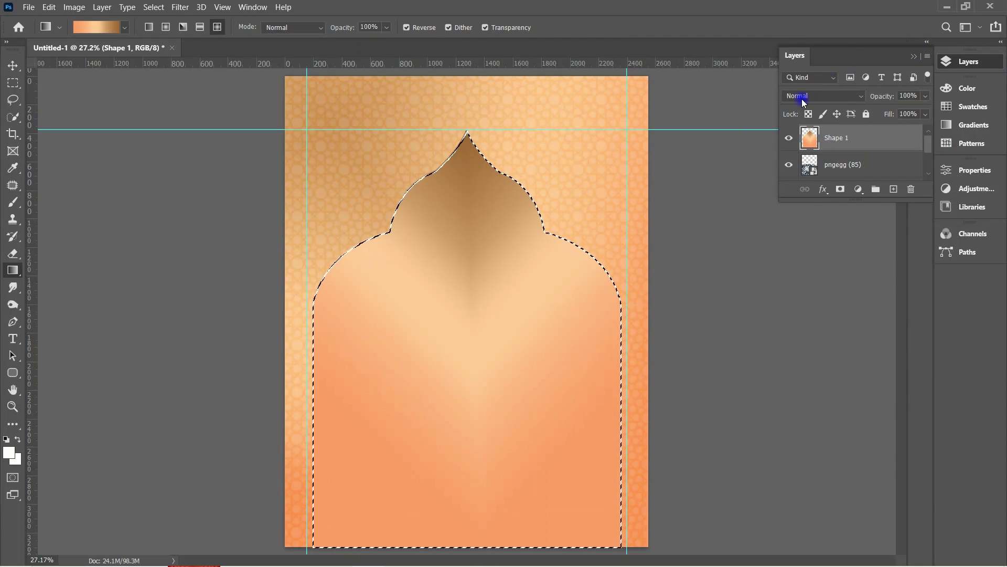
pyautogui.press('v')
pyautogui.hotkey('ctrl', 'd')
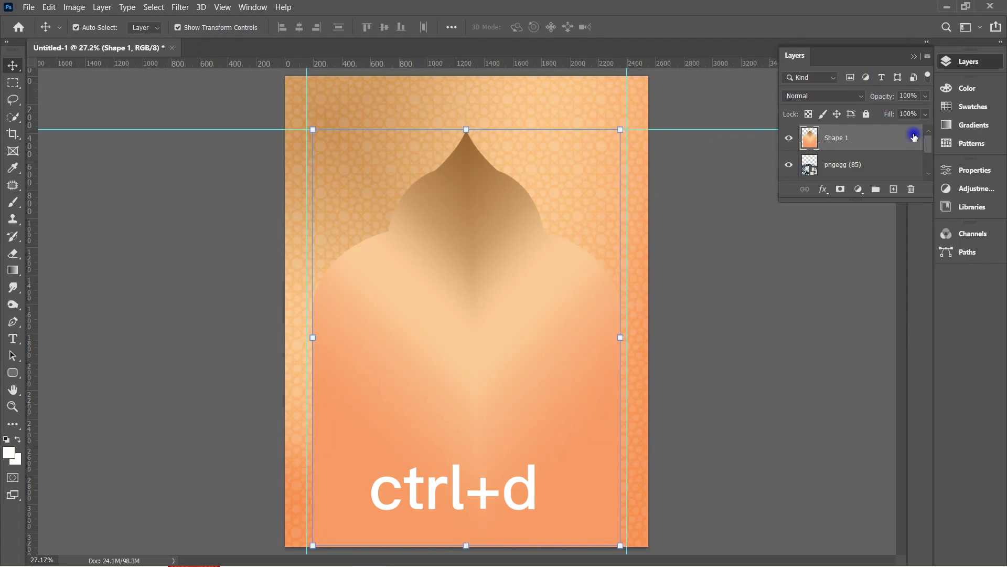
pyautogui.doubleClick(914, 136)
# Add a Bevel & Emboss effect to the arch, leaving drop shadow off.
pyautogui.moveTo(572, 32); pyautogui.dragTo(658, 25)
pyautogui.click(562, 270)
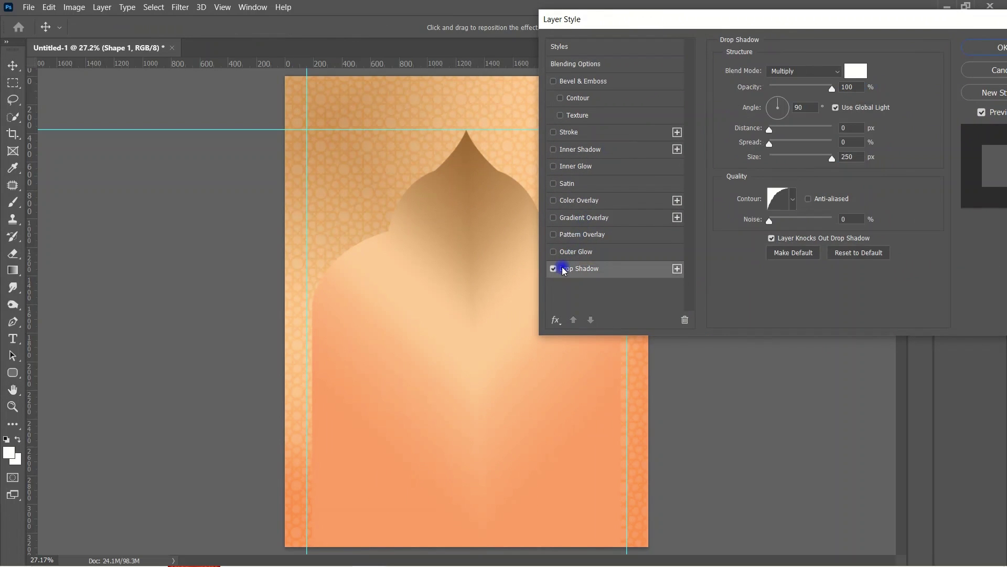
pyautogui.click(556, 269)
pyautogui.click(577, 90)
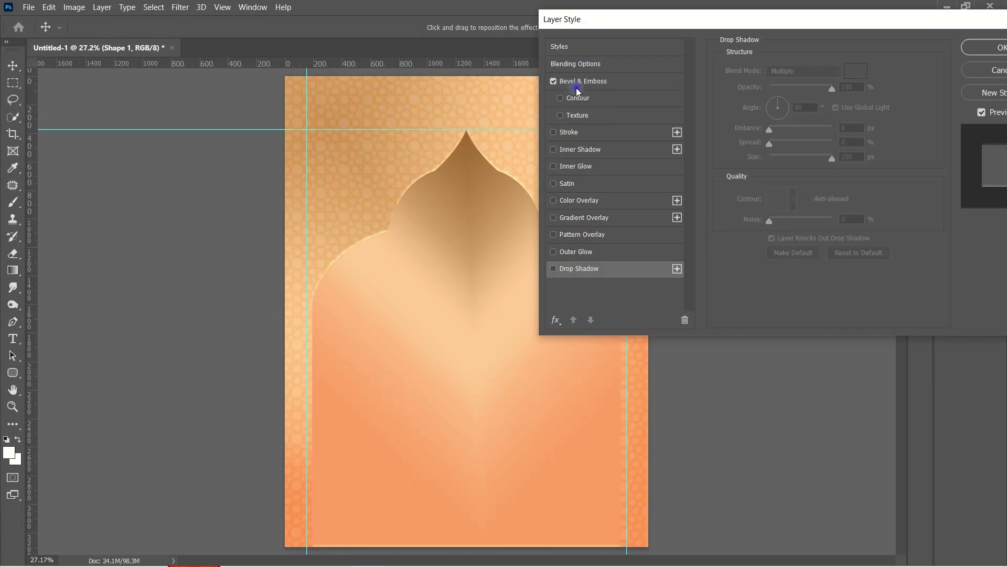
pyautogui.click(619, 79)
pyautogui.moveTo(693, 24); pyautogui.dragTo(821, 20)
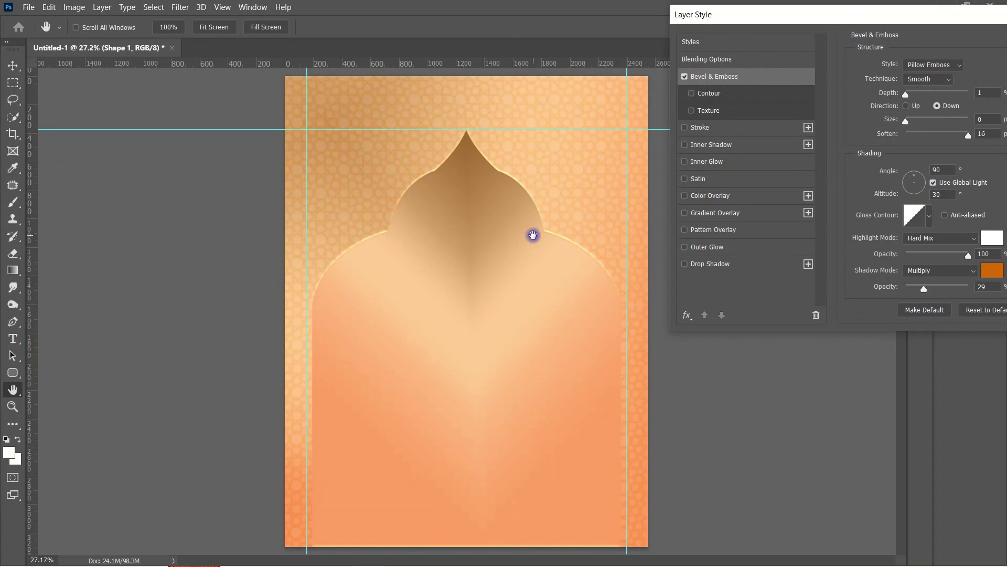
pyautogui.press('Return')
# Set the arch's bevel to Outer Bevel with Depth 32% and Size 177 px.
pyautogui.press('z')
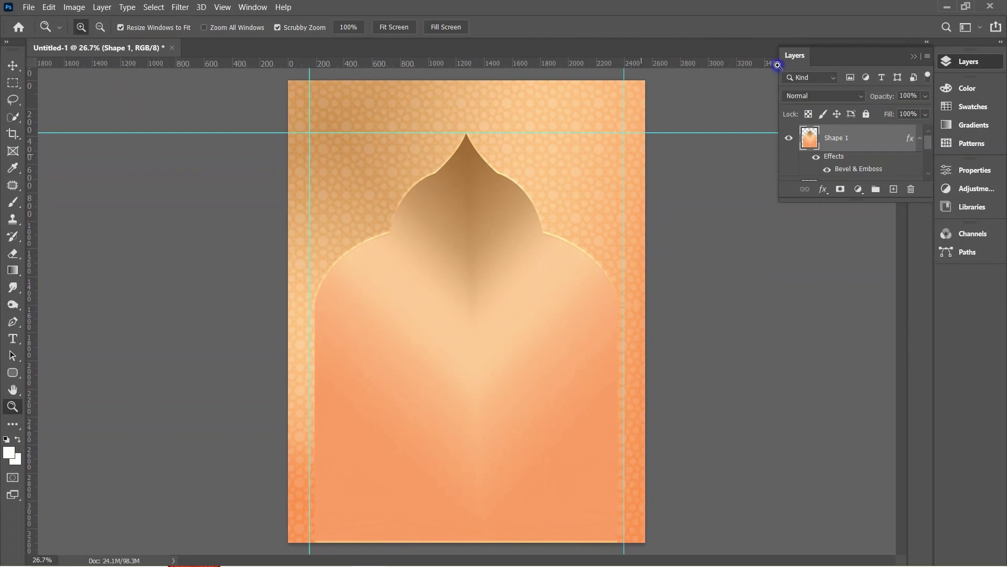
pyautogui.doubleClick(892, 145)
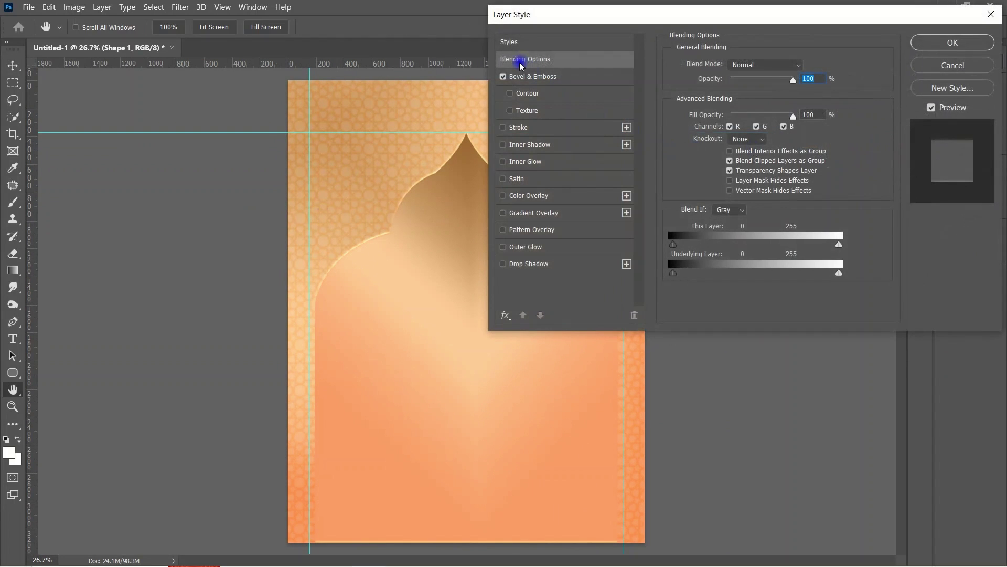
pyautogui.click(503, 77)
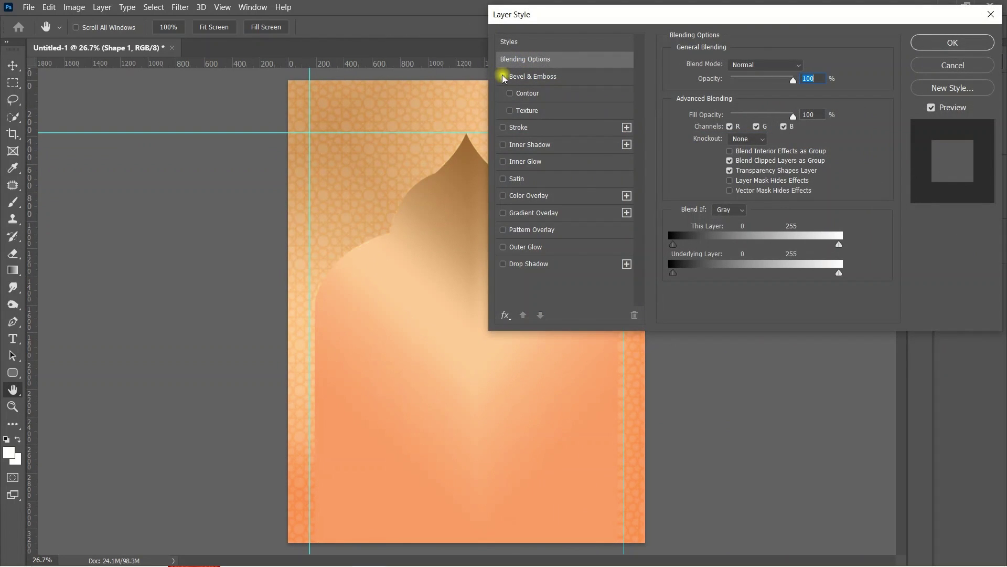
pyautogui.click(551, 78)
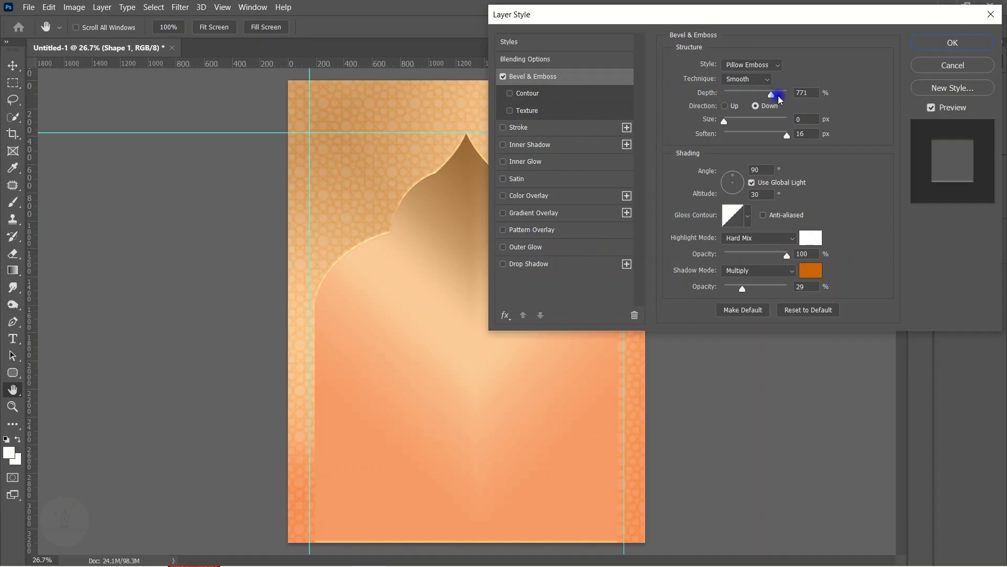
pyautogui.click(775, 65)
pyautogui.click(745, 88)
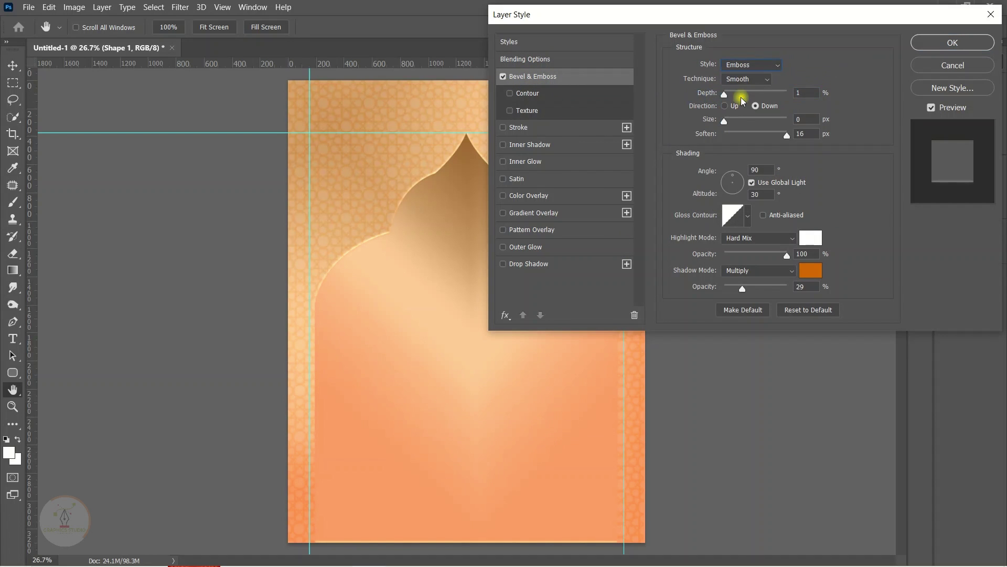
pyautogui.moveTo(742, 94); pyautogui.dragTo(677, 121)
pyautogui.click(777, 65)
pyautogui.click(745, 66)
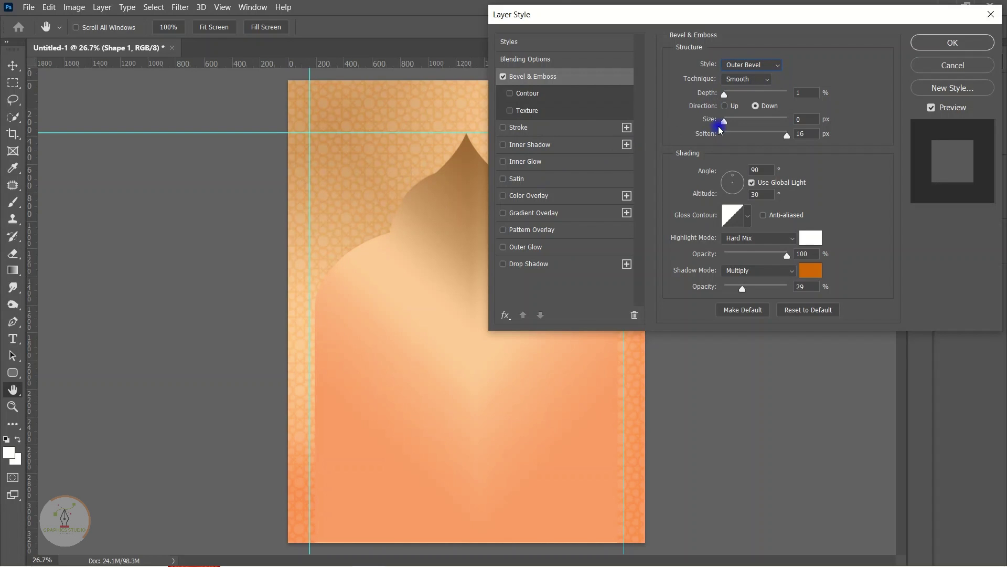
pyautogui.moveTo(726, 15); pyautogui.dragTo(815, 17)
pyautogui.moveTo(814, 120)
pyautogui.mouseDown()
pyautogui.moveTo(828, 125)
pyautogui.moveTo(816, 92)
pyautogui.mouseUp()
pyautogui.moveTo(853, 118); pyautogui.dragTo(816, 118)
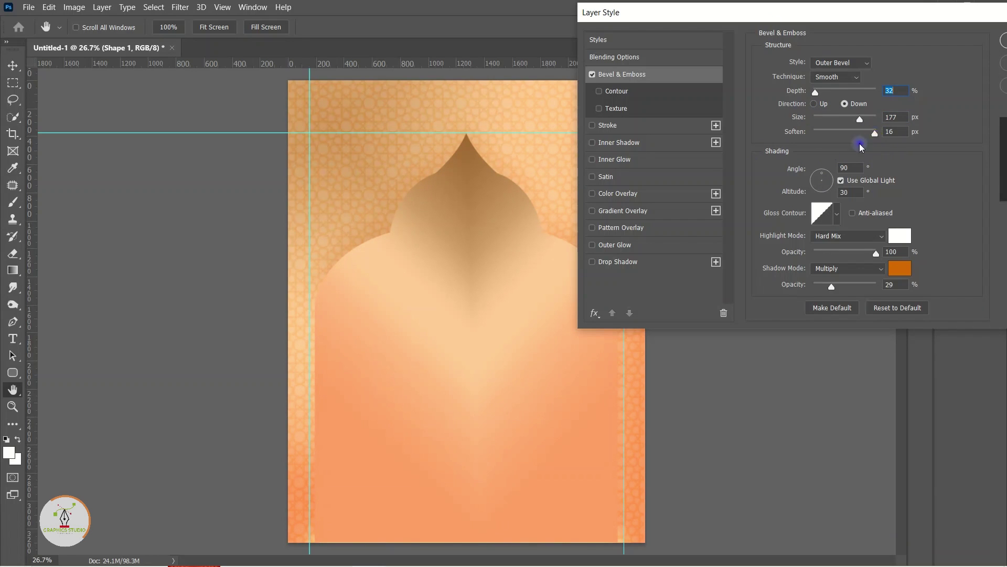
pyautogui.moveTo(875, 133); pyautogui.dragTo(913, 159)
# Set bevel highlight to Multiply orange and shadow to white 100%, then enable a white Stroke.
pyautogui.click(884, 239)
pyautogui.click(833, 310)
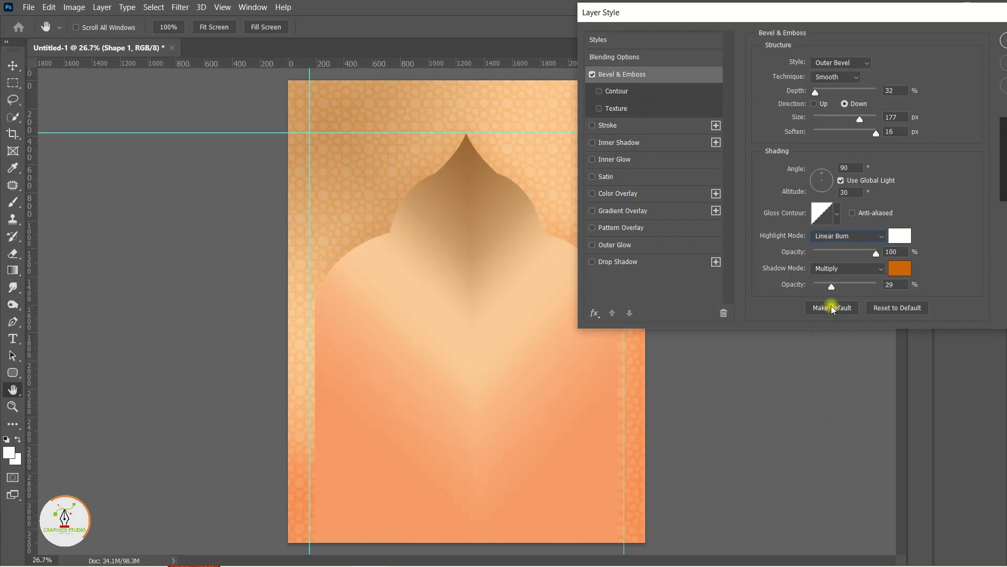
pyautogui.click(886, 239)
pyautogui.click(902, 281)
pyautogui.click(900, 236)
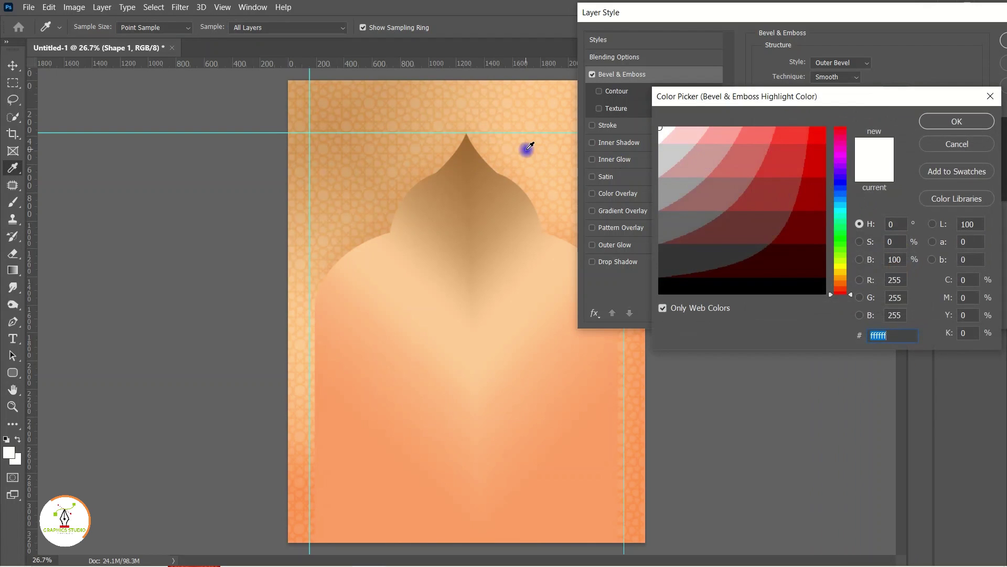
pyautogui.click(526, 149)
pyautogui.click(941, 126)
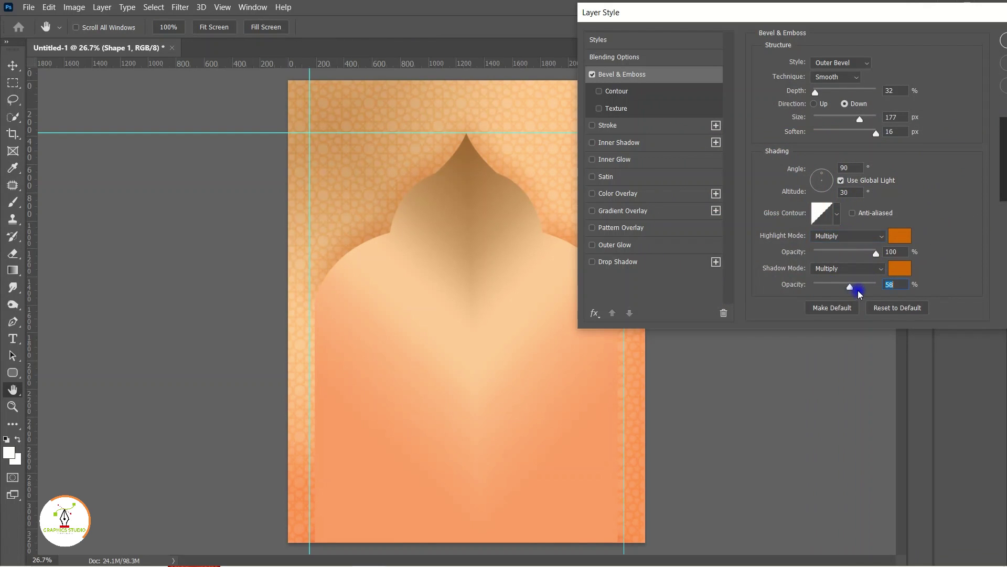
pyautogui.click(898, 268)
pyautogui.click(957, 121)
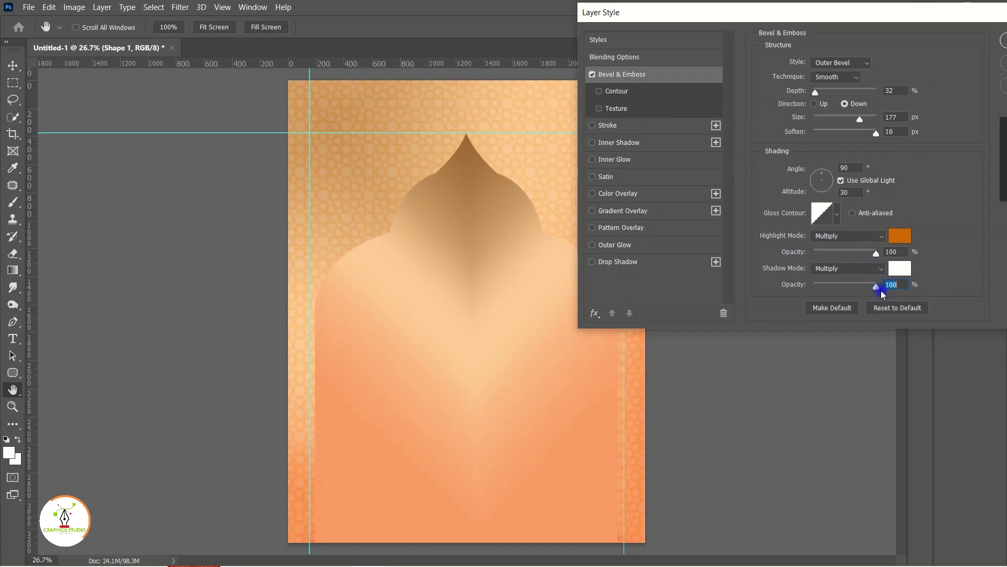
pyautogui.click(650, 126)
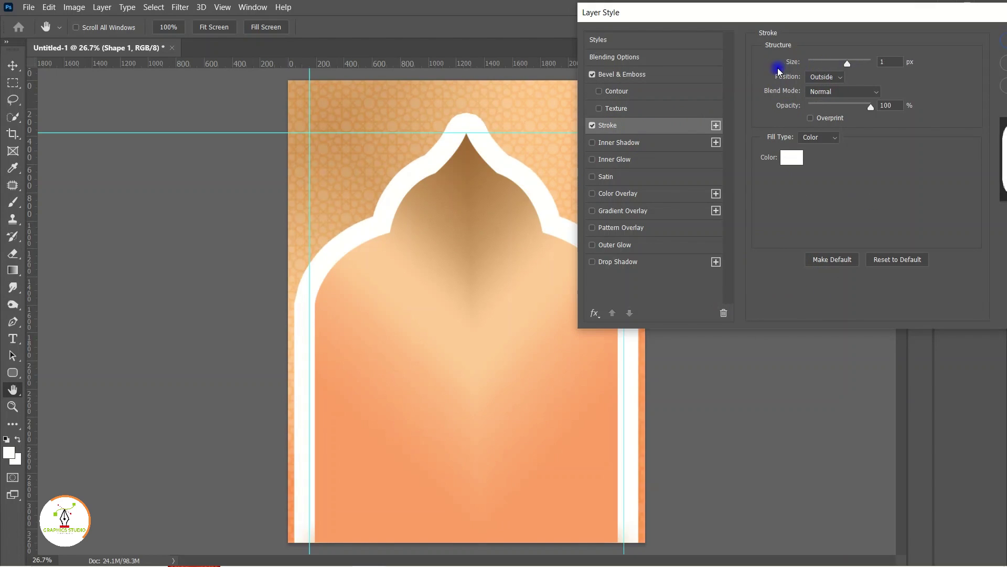
# Set the arch's stroke to 4 px, Center position, Linear Light blending.
pyautogui.moveTo(816, 63); pyautogui.dragTo(811, 66)
pyautogui.click(826, 76)
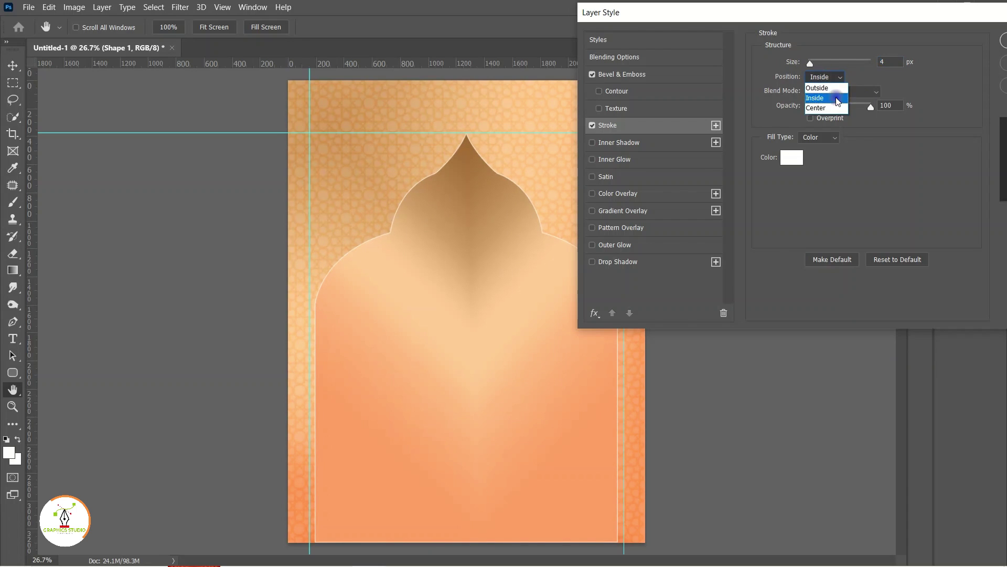
pyautogui.click(831, 99)
pyautogui.click(877, 92)
pyautogui.click(829, 142)
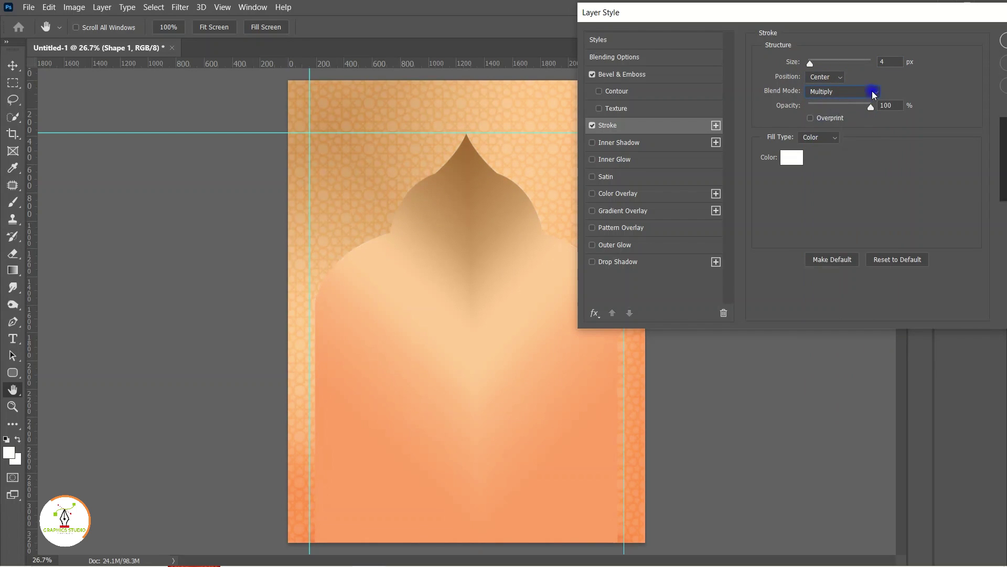
pyautogui.click(871, 92)
pyautogui.click(835, 296)
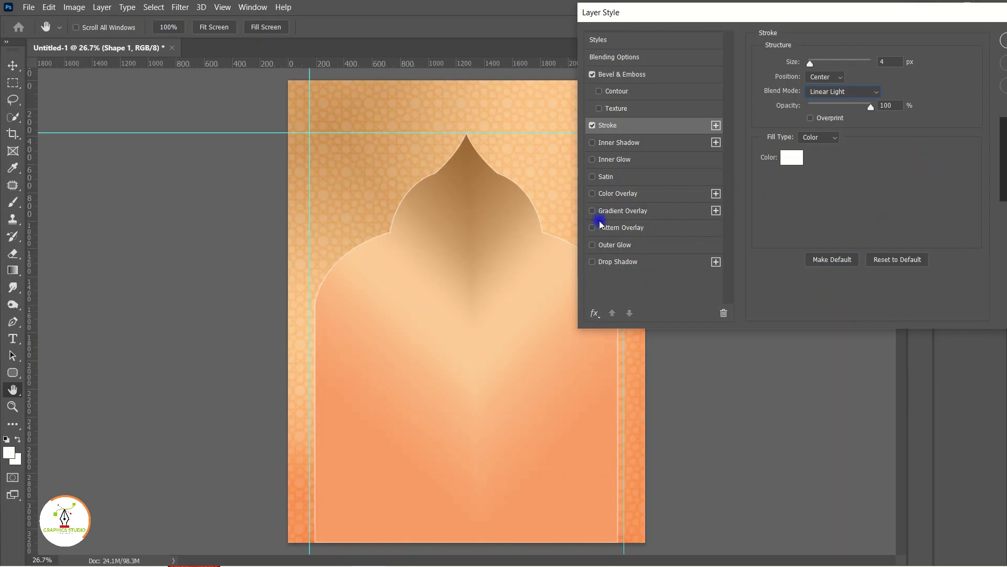
# Add a faint dark grey drop shadow of about 8% opacity to the arch.
pyautogui.click(629, 261)
pyautogui.click(899, 66)
pyautogui.click(699, 252)
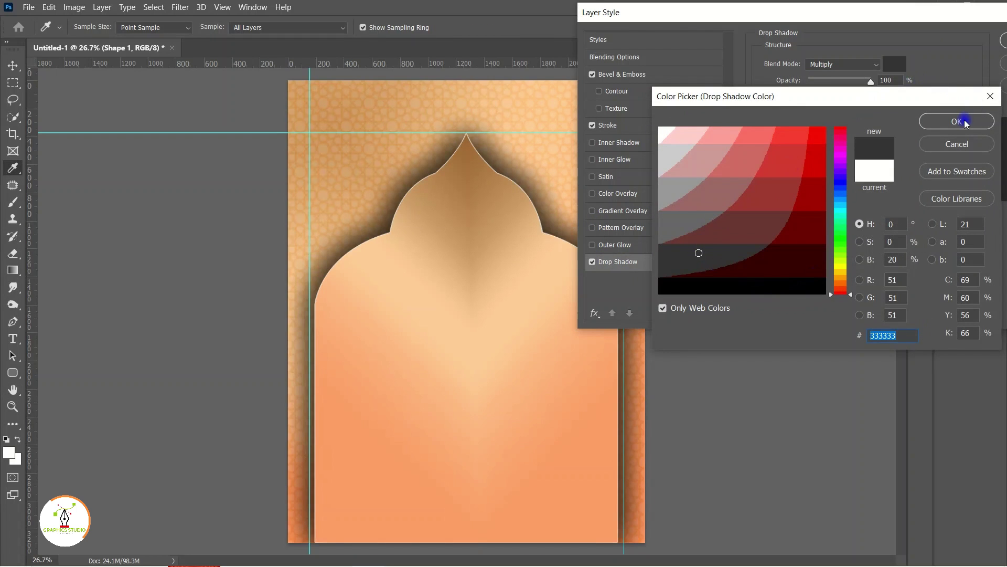
pyautogui.click(960, 121)
pyautogui.moveTo(871, 82)
pyautogui.mouseDown()
pyautogui.moveTo(829, 82)
pyautogui.moveTo(816, 101)
pyautogui.moveTo(811, 82)
pyautogui.mouseUp()
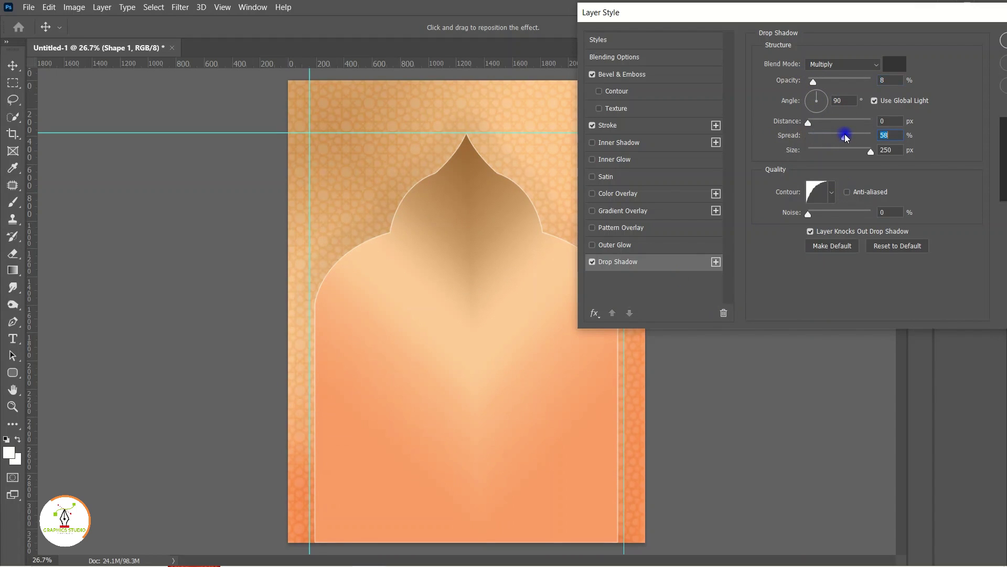
pyautogui.moveTo(831, 143)
pyautogui.mouseDown()
pyautogui.moveTo(856, 137)
pyautogui.moveTo(814, 137)
pyautogui.mouseUp()
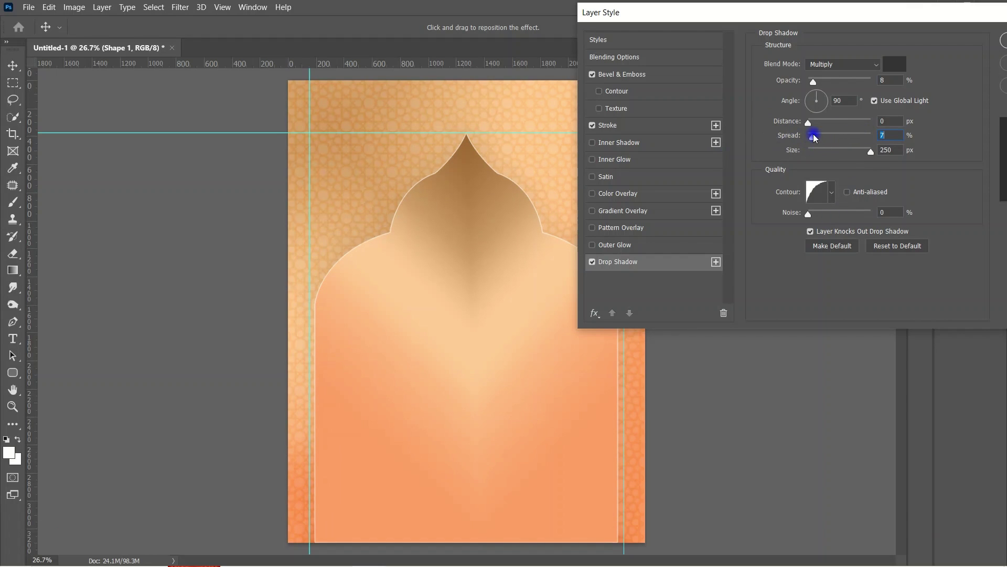
# Add a 38 px outer glow to the arch and apply the layer styles.
pyautogui.click(644, 244)
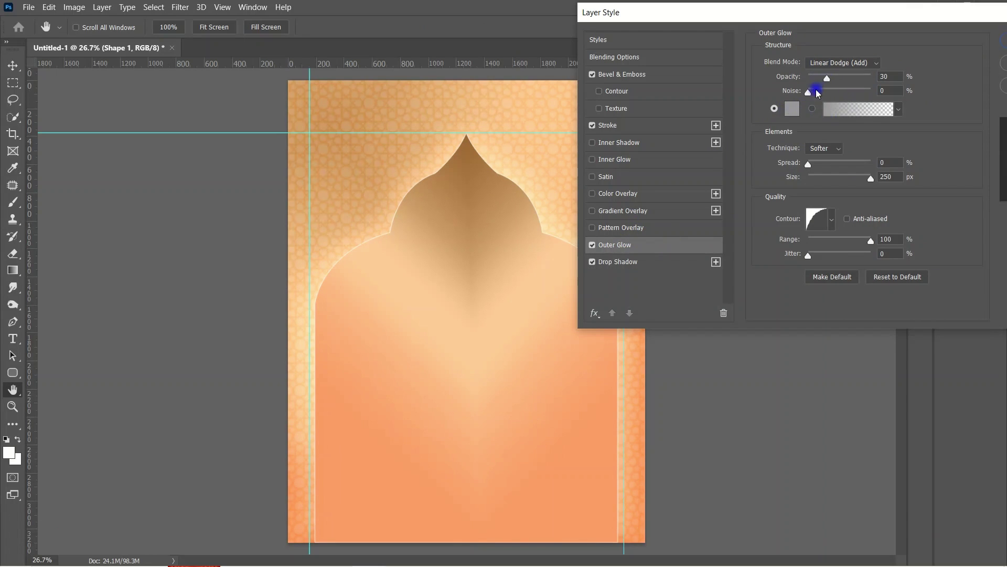
pyautogui.moveTo(853, 181)
pyautogui.mouseDown()
pyautogui.moveTo(837, 175)
pyautogui.moveTo(854, 180)
pyautogui.mouseUp()
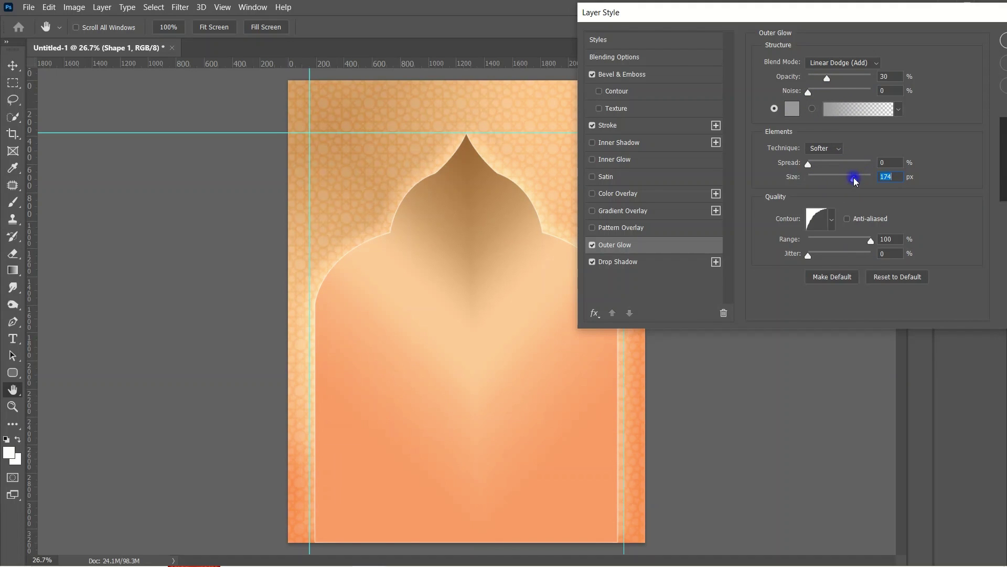
pyautogui.click(822, 178)
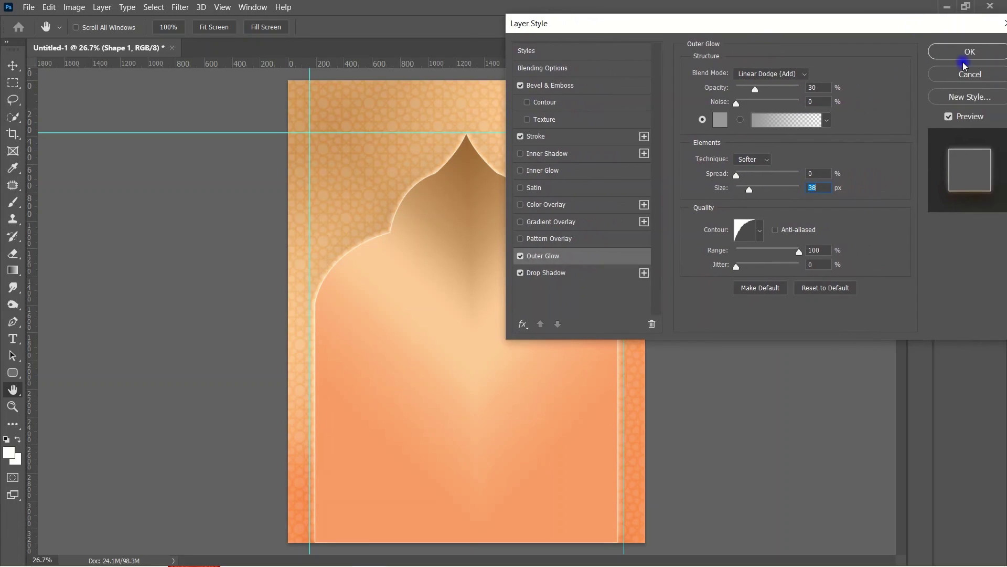
pyautogui.click(1000, 44)
# Zoom out to the whole flyer, remove the remaining guides, and undo a trial diamond gradient.
pyautogui.press('z')
pyautogui.moveTo(715, 175)
pyautogui.mouseDown()
pyautogui.moveTo(515, 257)
pyautogui.moveTo(536, 268)
pyautogui.mouseUp()
pyautogui.press('v')
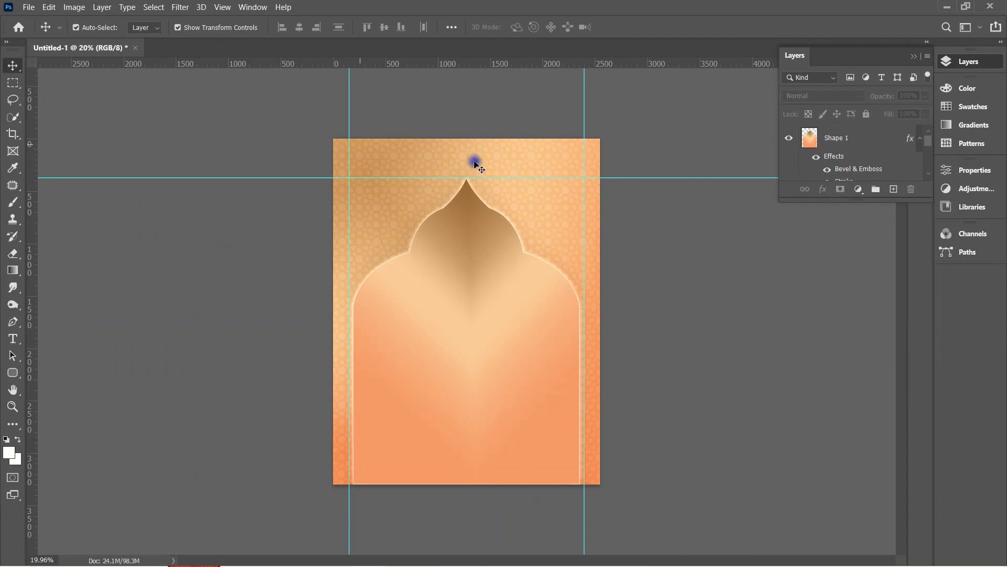
pyautogui.moveTo(618, 178)
pyautogui.mouseDown()
pyautogui.moveTo(804, 228)
pyautogui.moveTo(21, 220)
pyautogui.mouseUp()
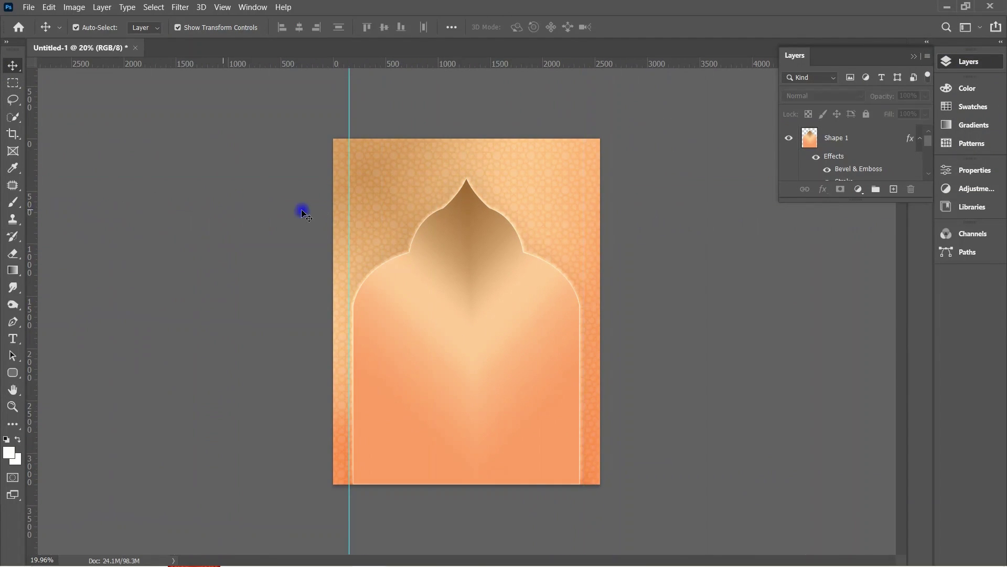
pyautogui.moveTo(349, 211)
pyautogui.mouseDown()
pyautogui.moveTo(128, 128)
pyautogui.moveTo(13, 131)
pyautogui.mouseUp()
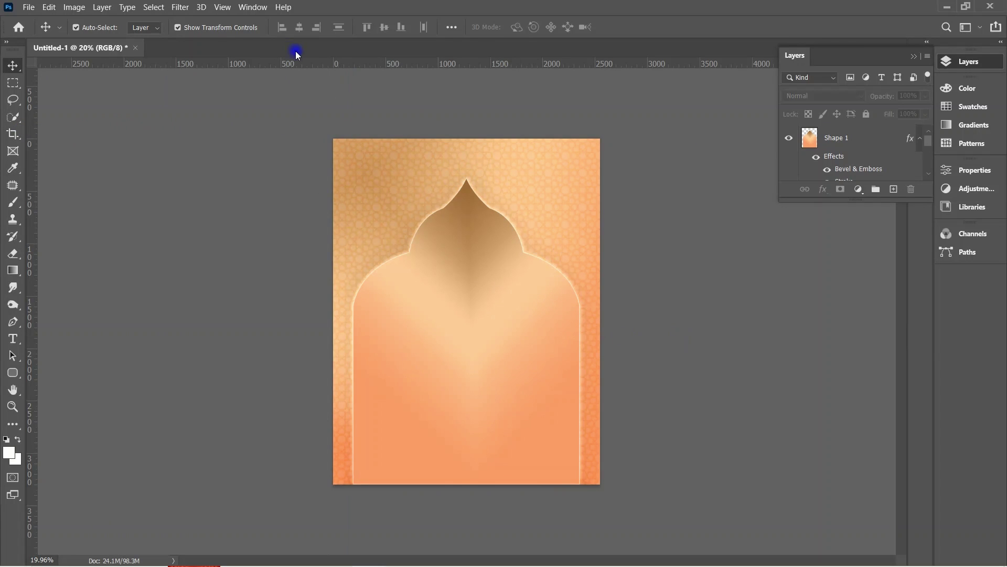
pyautogui.press('g')
pyautogui.moveTo(432, 203); pyautogui.dragTo(542, 225)
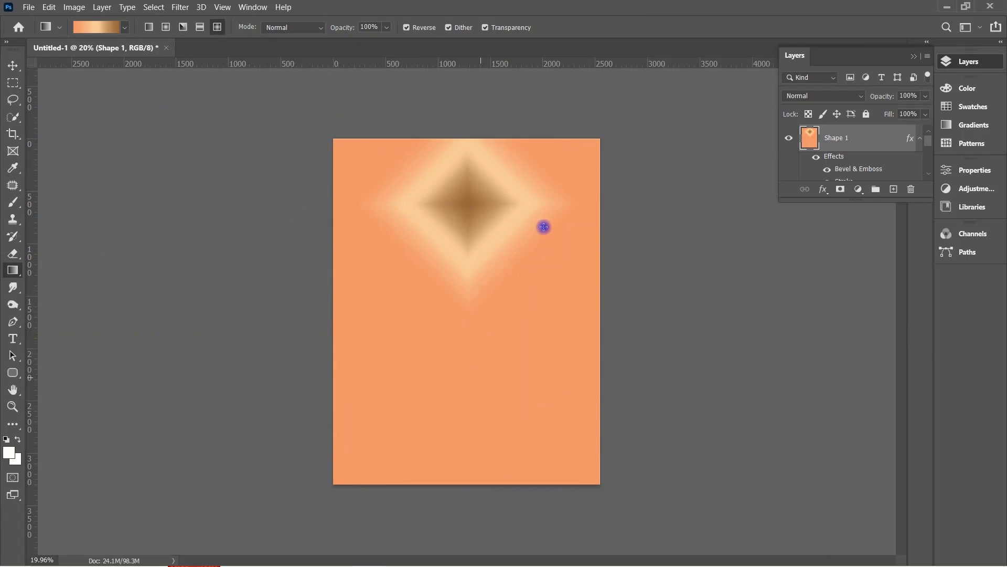
pyautogui.hotkey('ctrl', 'z')
# Set the gradient stop to tan cc9966, fill the arch from tip downward, and deselect.
pyautogui.keyDown('ctrl'); pyautogui.click(808, 145); pyautogui.keyUp('ctrl')
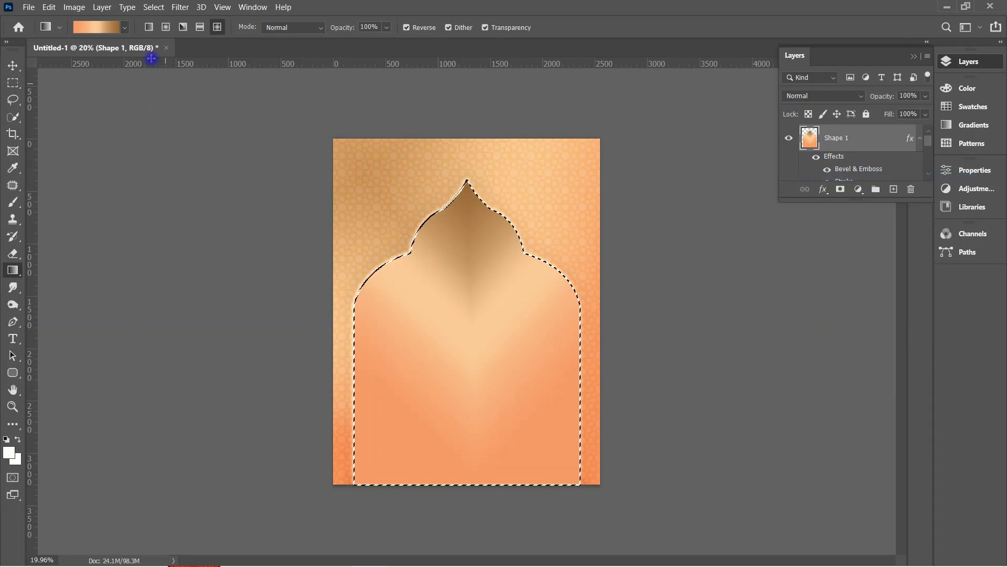
pyautogui.click(97, 27)
pyautogui.click(635, 299)
pyautogui.doubleClick(635, 299)
pyautogui.click(381, 172)
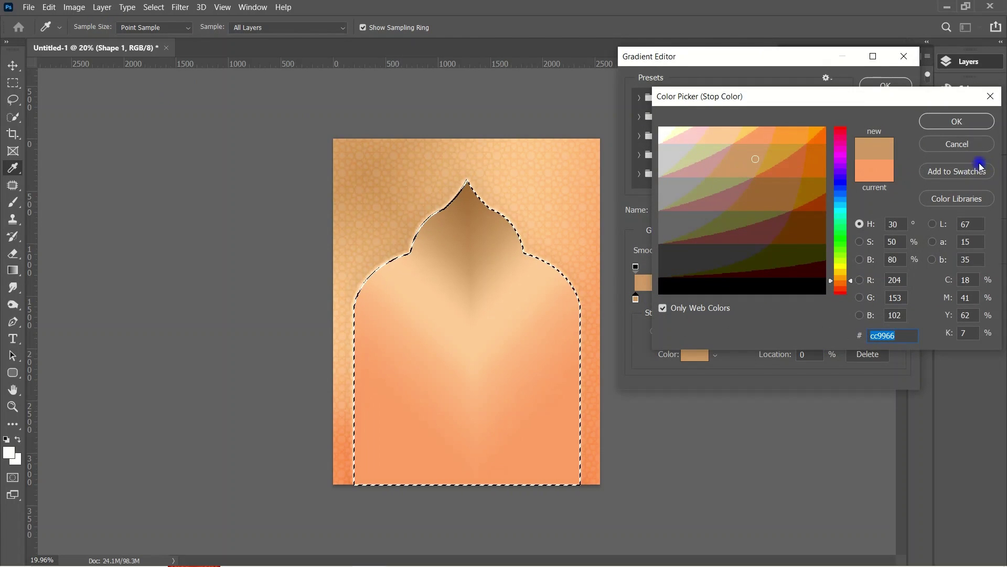
pyautogui.click(957, 121)
pyautogui.click(885, 85)
pyautogui.moveTo(466, 178); pyautogui.dragTo(472, 513)
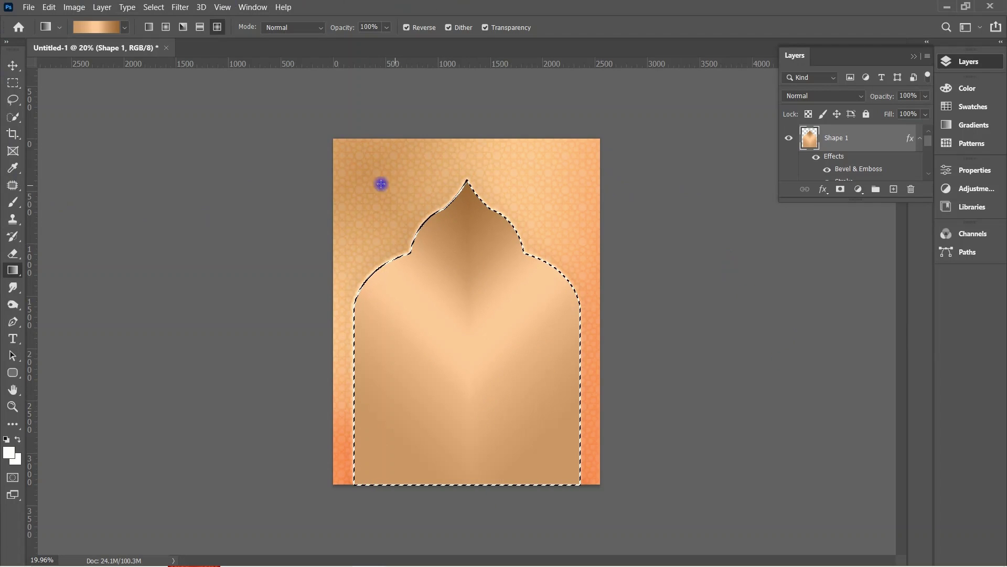
pyautogui.press('v')
pyautogui.hotkey('ctrl', 'd')
pyautogui.click(659, 286)
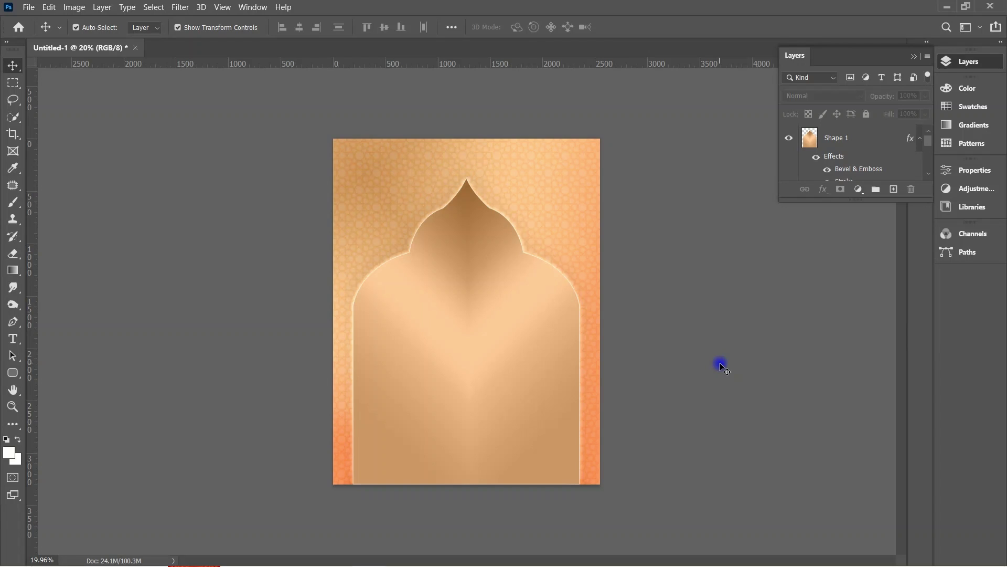
# Keep the arch layer's blend mode at Normal after checking the blending list.
pyautogui.click(491, 321)
pyautogui.click(720, 321)
pyautogui.click(454, 297)
pyautogui.click(823, 96)
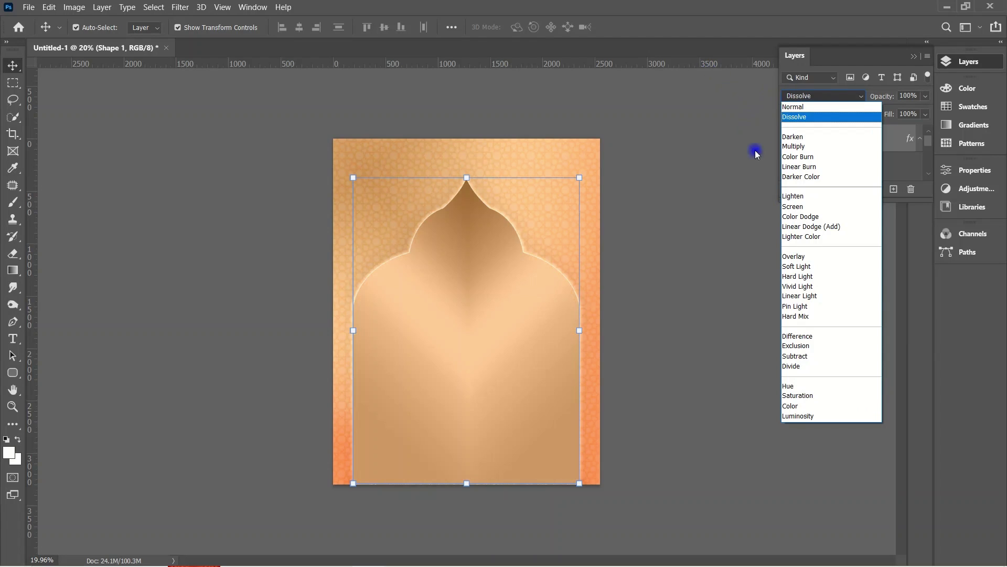
pyautogui.click(719, 150)
# Save the flyer as the Photoshop file ramadan flyer.psd.
pyautogui.click(28, 7)
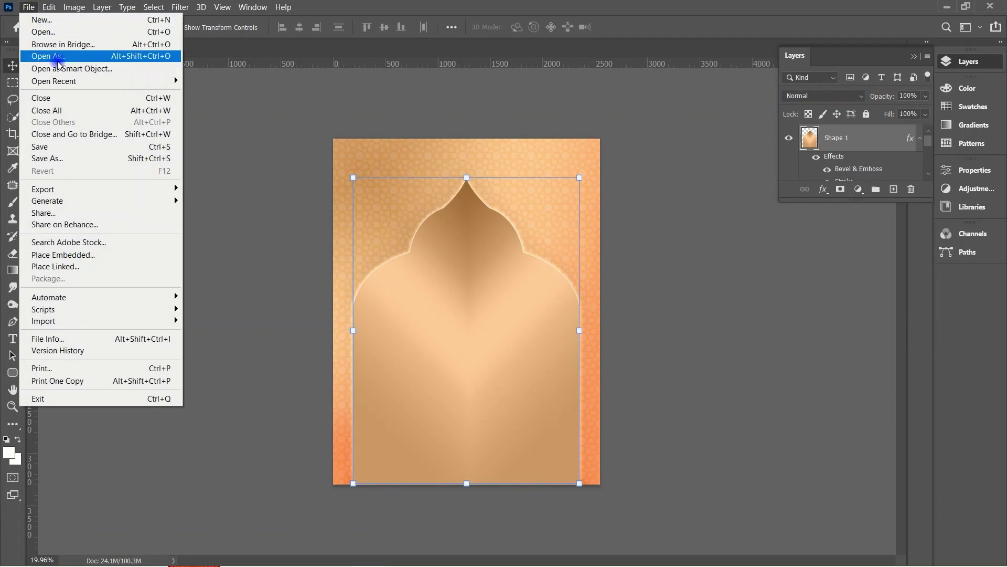
pyautogui.click(48, 160)
pyautogui.write('ramadan flyer')
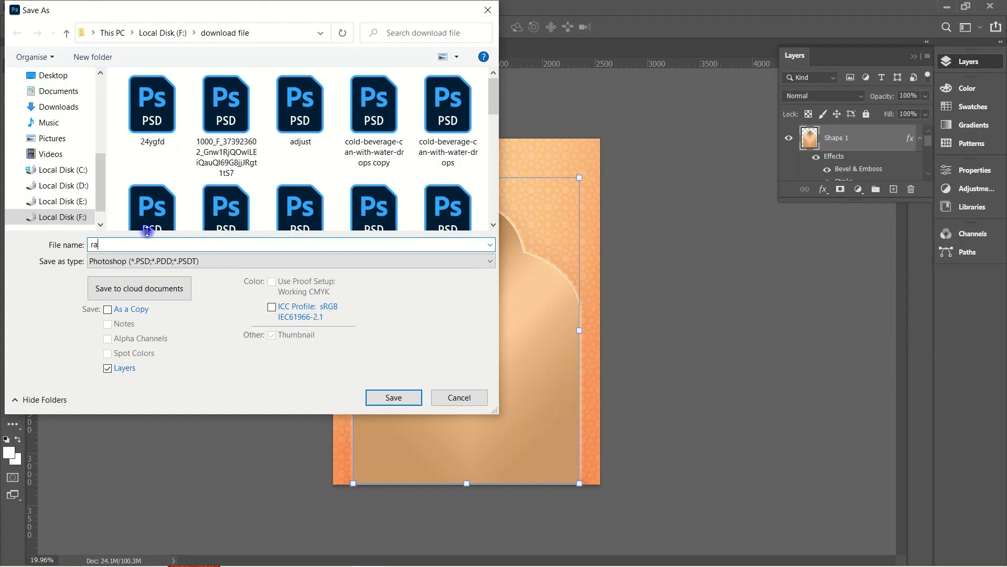
pyautogui.click(408, 409)
# Give the arch a black drop shadow at 69% opacity and 13 px size.
pyautogui.doubleClick(864, 140)
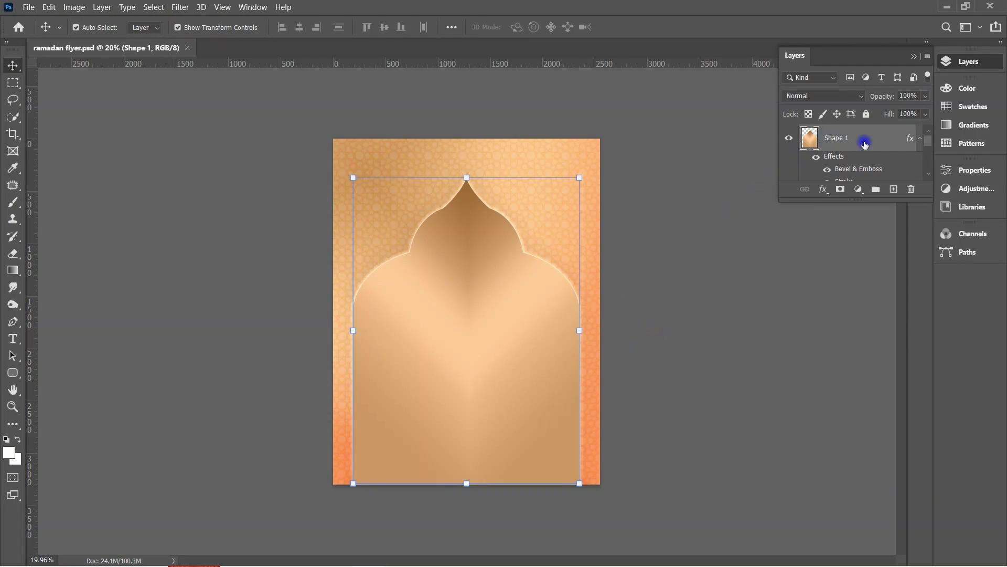
pyautogui.click(529, 272)
pyautogui.click(803, 75)
pyautogui.click(699, 290)
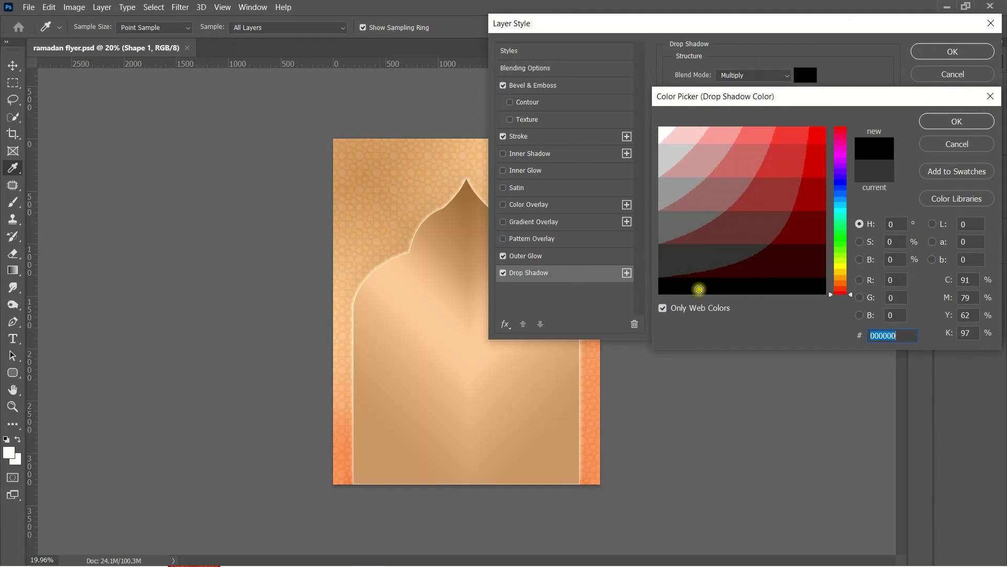
pyautogui.click(949, 121)
pyautogui.moveTo(716, 90); pyautogui.dragTo(731, 91)
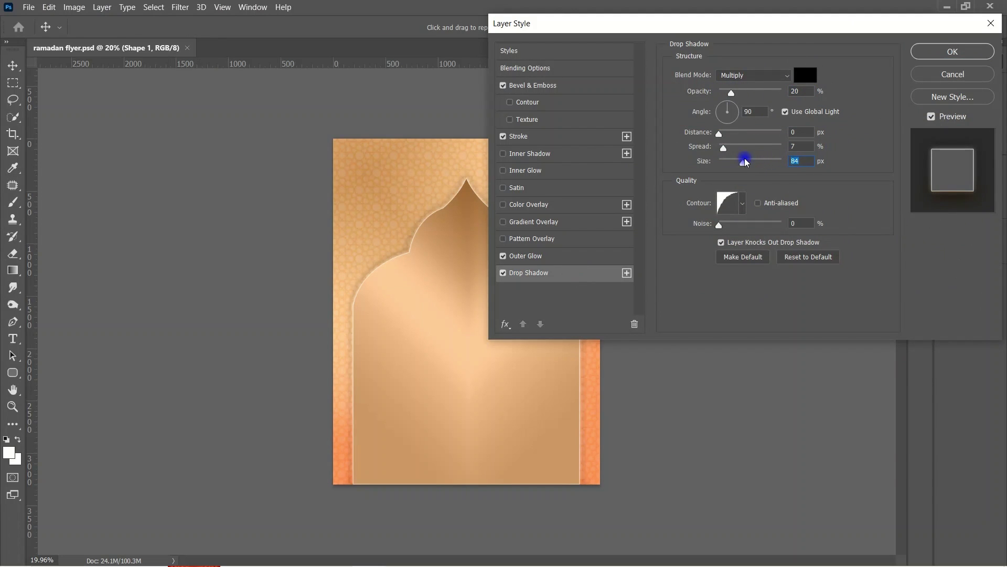
pyautogui.moveTo(764, 164); pyautogui.dragTo(728, 163)
pyautogui.moveTo(646, 21); pyautogui.dragTo(738, 12)
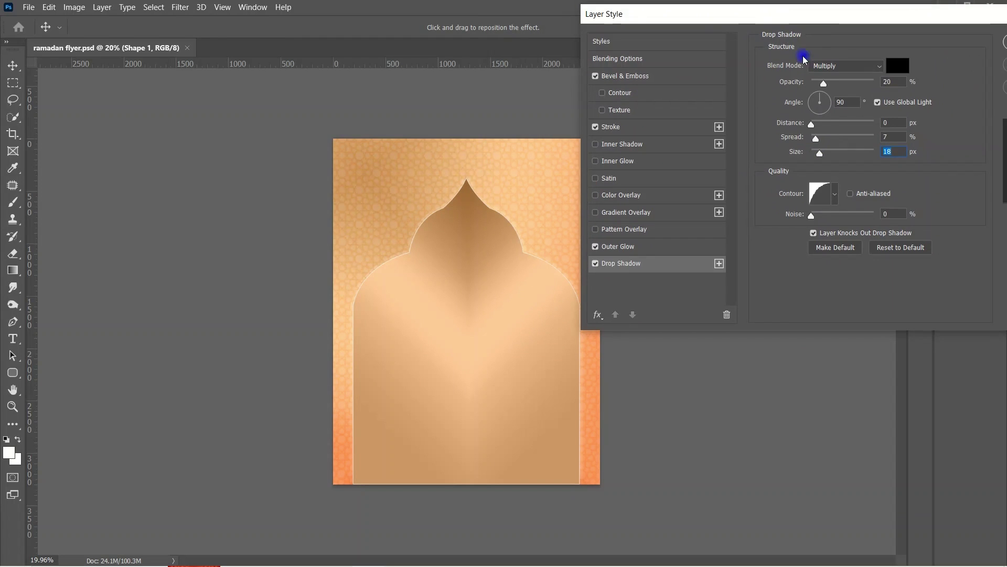
pyautogui.moveTo(823, 83); pyautogui.dragTo(855, 84)
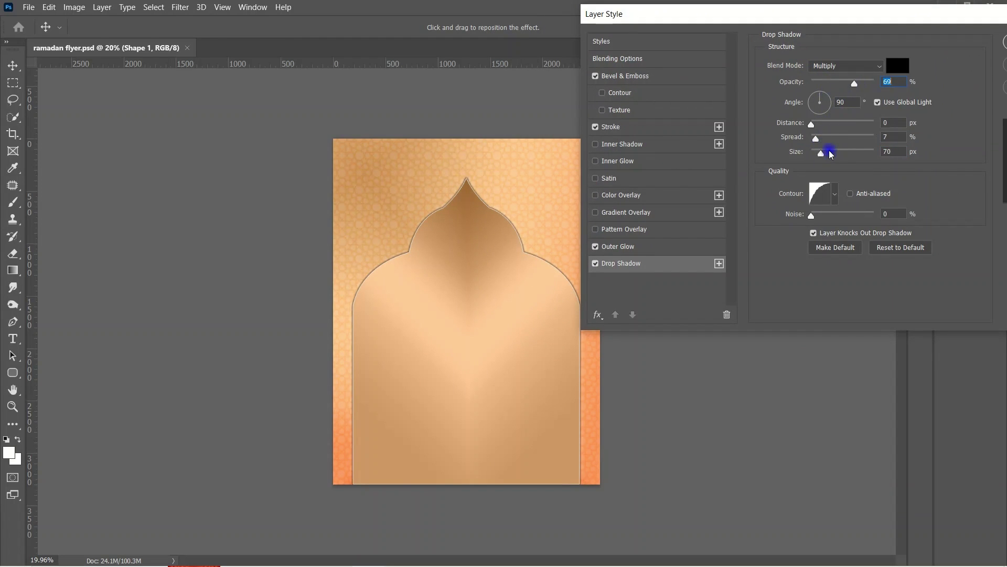
pyautogui.moveTo(830, 153); pyautogui.dragTo(838, 154)
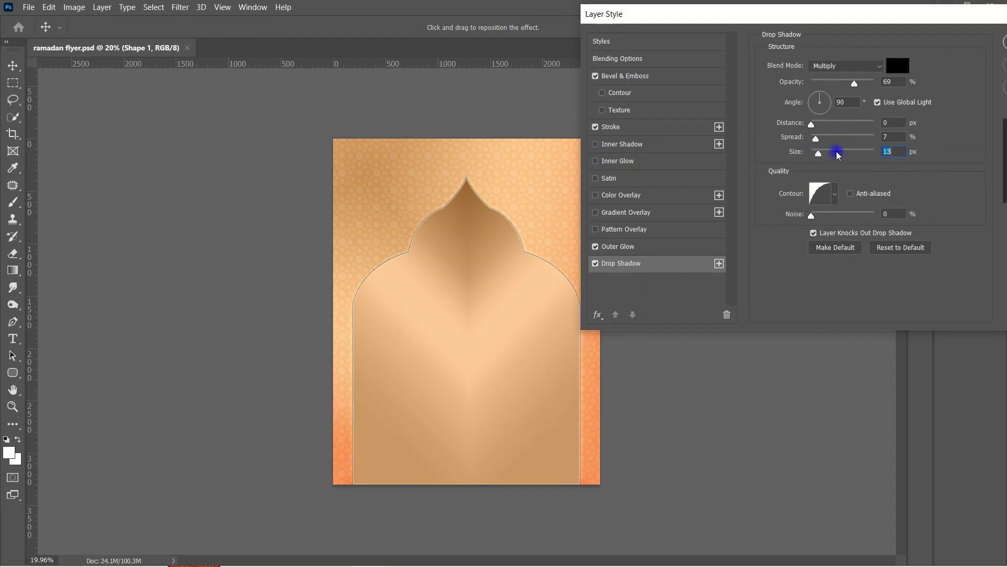
# Add an outline stroke to the arch and try sampled orange and peach colours.
pyautogui.click(611, 126)
pyautogui.moveTo(815, 65)
pyautogui.mouseDown()
pyautogui.moveTo(832, 67)
pyautogui.moveTo(819, 65)
pyautogui.mouseUp()
pyautogui.click(794, 159)
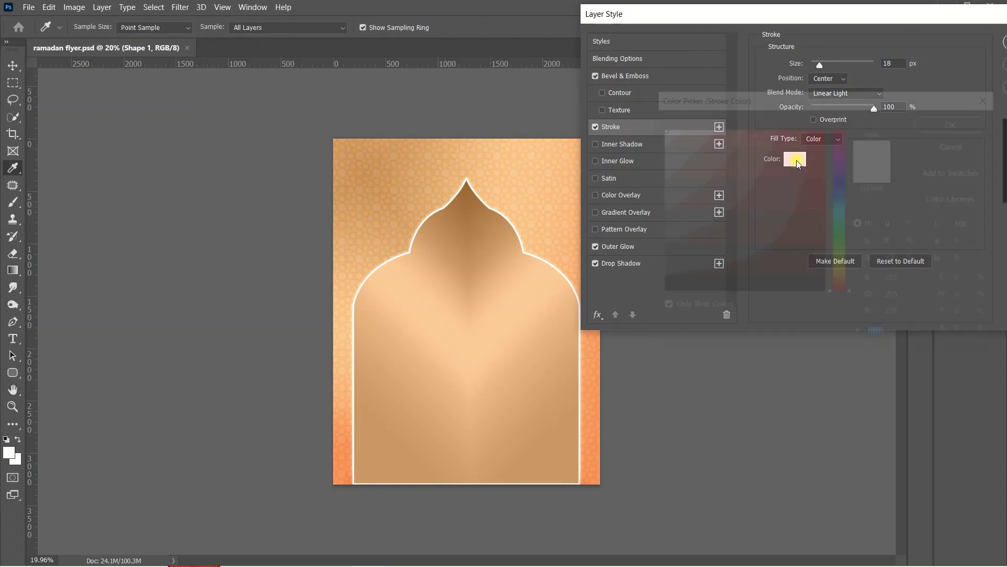
pyautogui.click(540, 174)
pyautogui.moveTo(540, 173); pyautogui.dragTo(513, 173)
pyautogui.moveTo(780, 139); pyautogui.dragTo(763, 221)
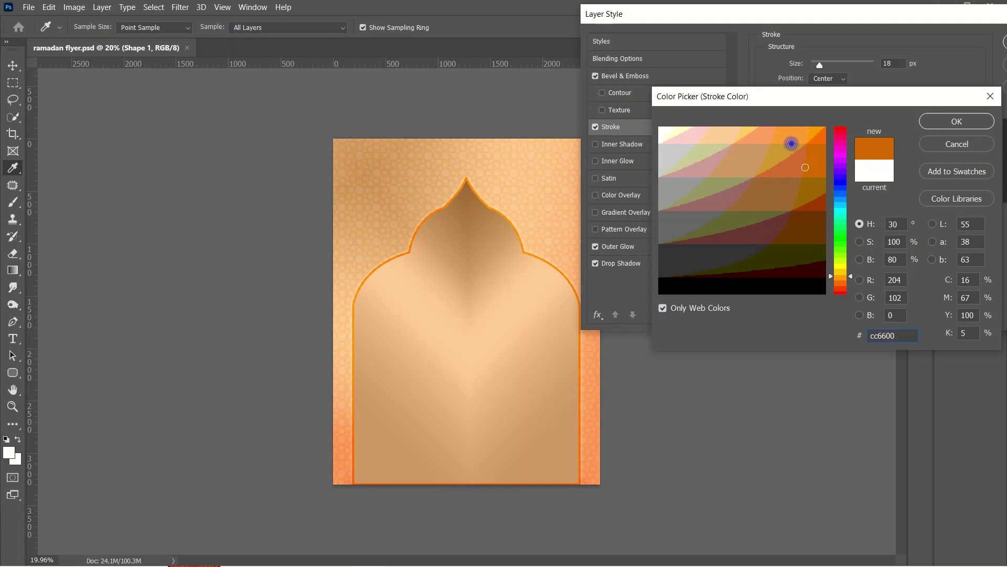
pyautogui.click(542, 175)
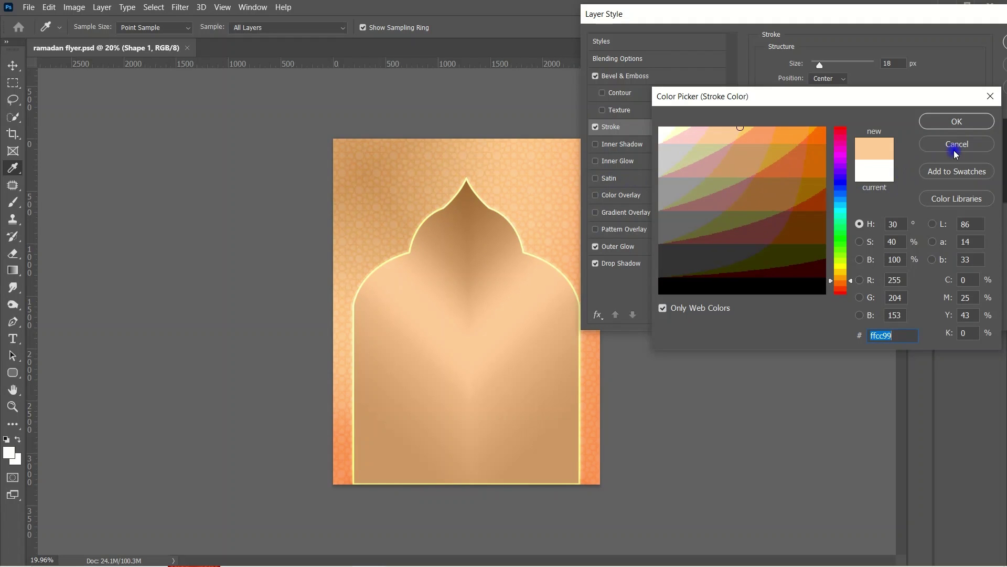
pyautogui.click(950, 121)
# Set the arch outline to Normal blending with tan colour cc9966.
pyautogui.click(866, 94)
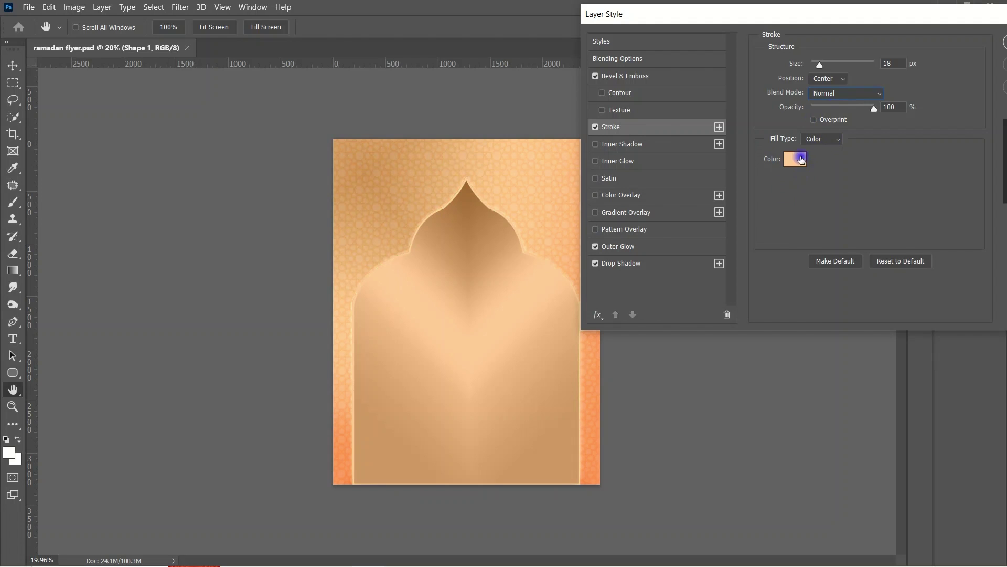
pyautogui.click(801, 159)
pyautogui.click(399, 209)
pyautogui.click(456, 185)
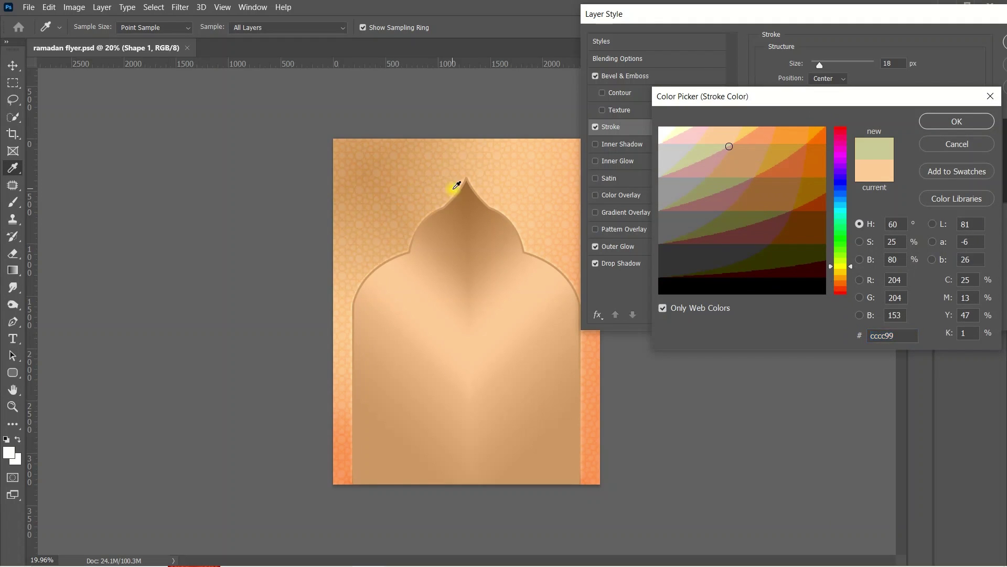
pyautogui.click(499, 197)
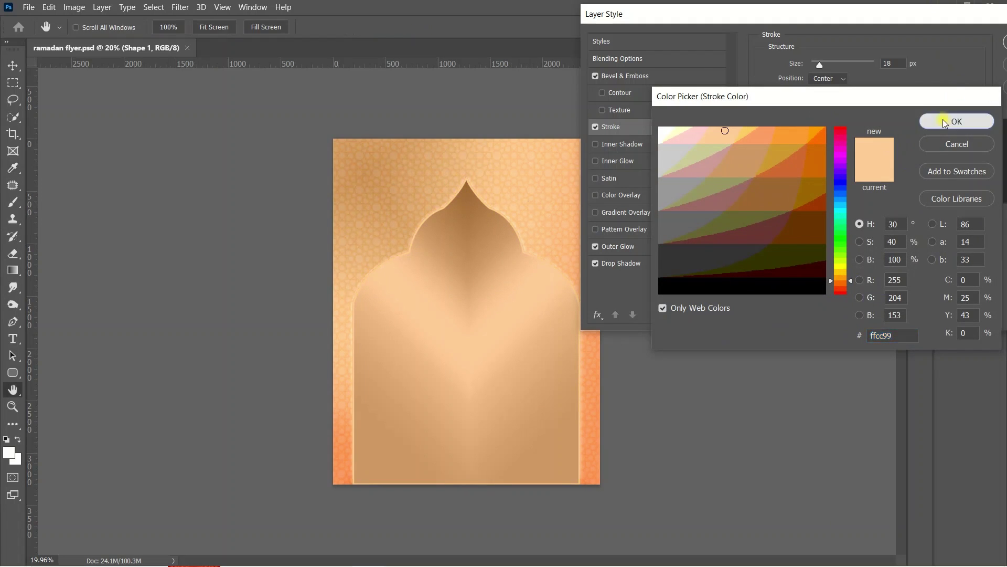
pyautogui.click(956, 121)
pyautogui.click(802, 159)
pyautogui.click(545, 202)
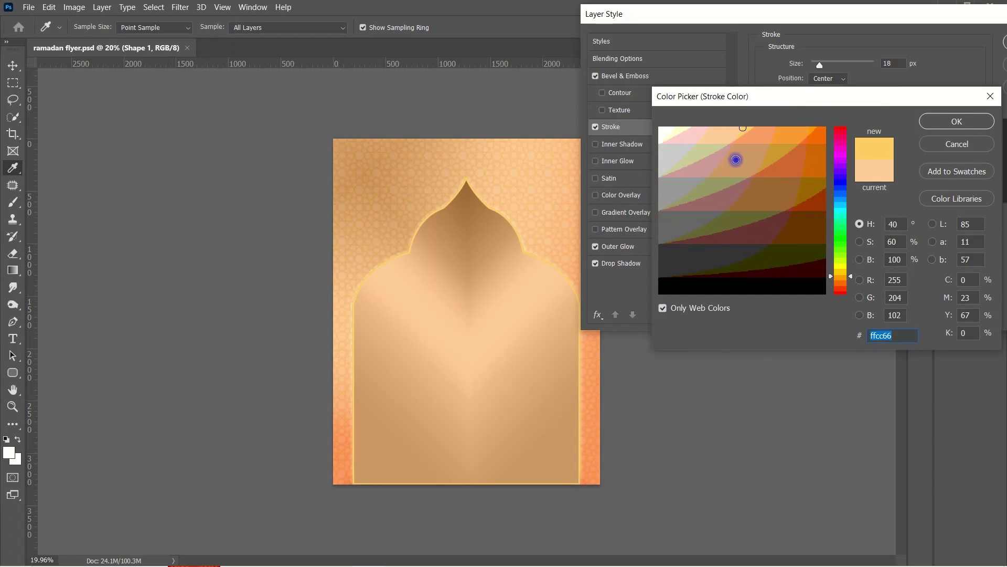
pyautogui.write('cc9966')
pyautogui.click(936, 122)
# Widen the outline to 43 px, centre it on the arch edge, and apply the effects.
pyautogui.moveTo(819, 64); pyautogui.dragTo(823, 65)
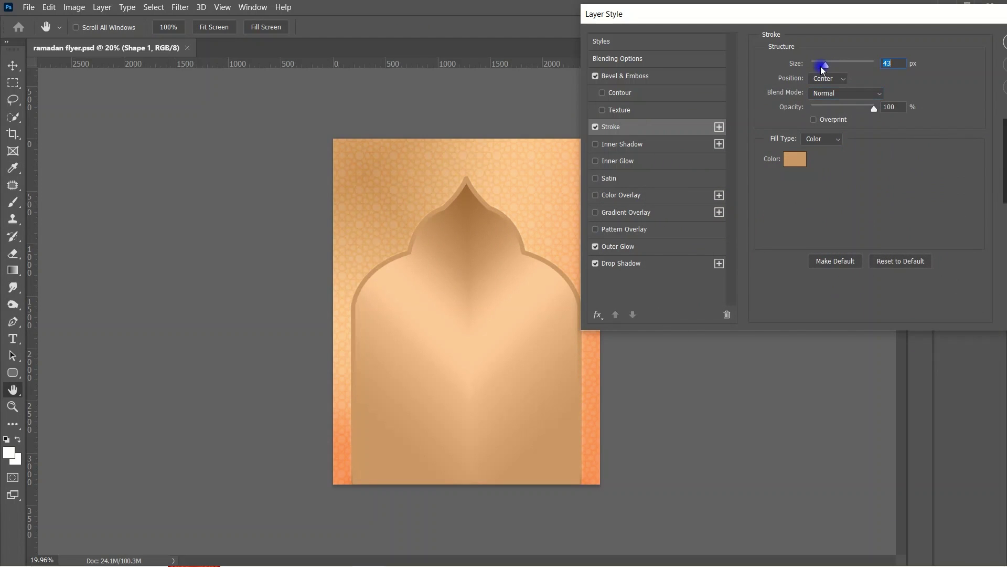
pyautogui.click(828, 79)
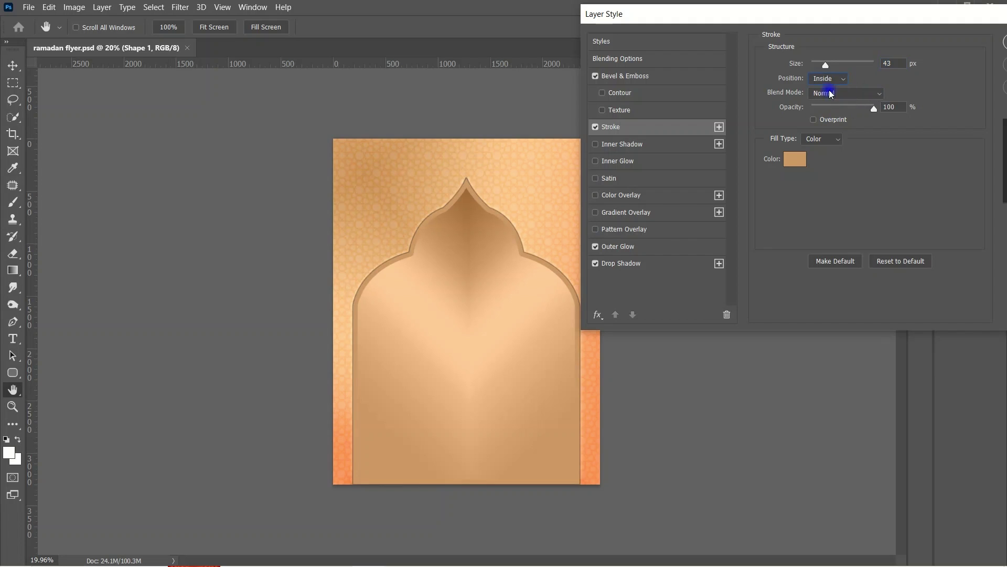
pyautogui.click(828, 79)
pyautogui.click(834, 108)
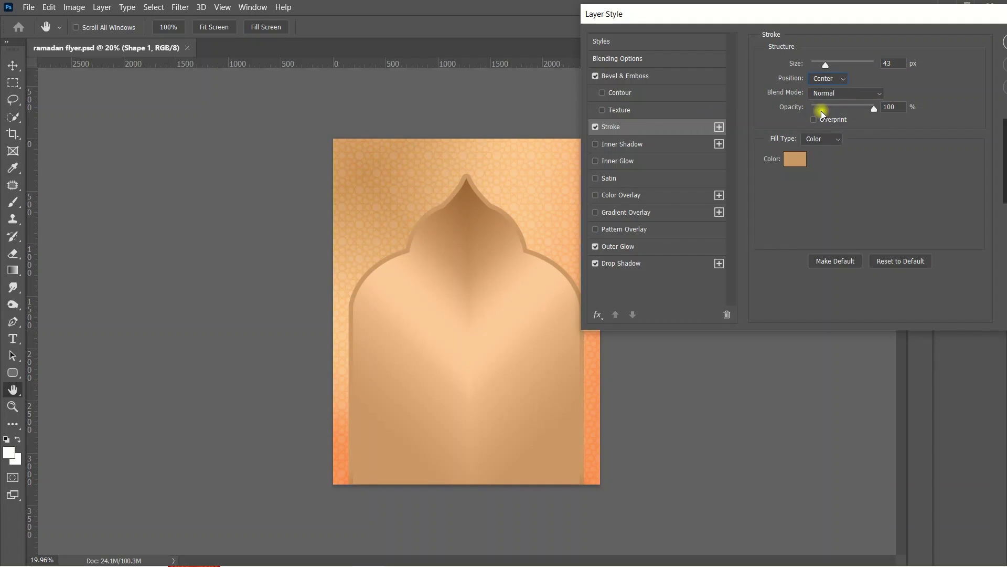
pyautogui.click(836, 110)
pyautogui.moveTo(931, 17); pyautogui.dragTo(902, 23)
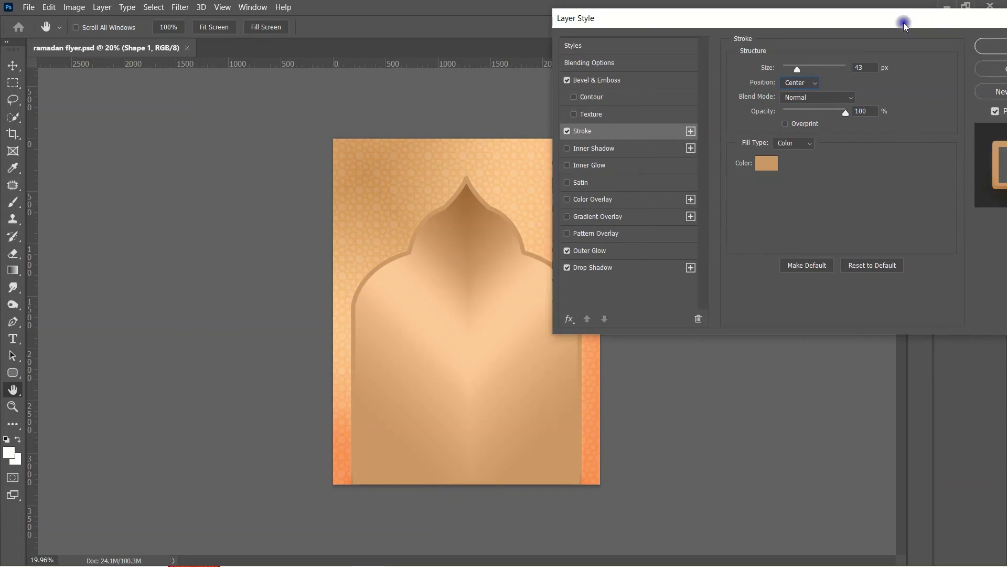
pyautogui.click(997, 47)
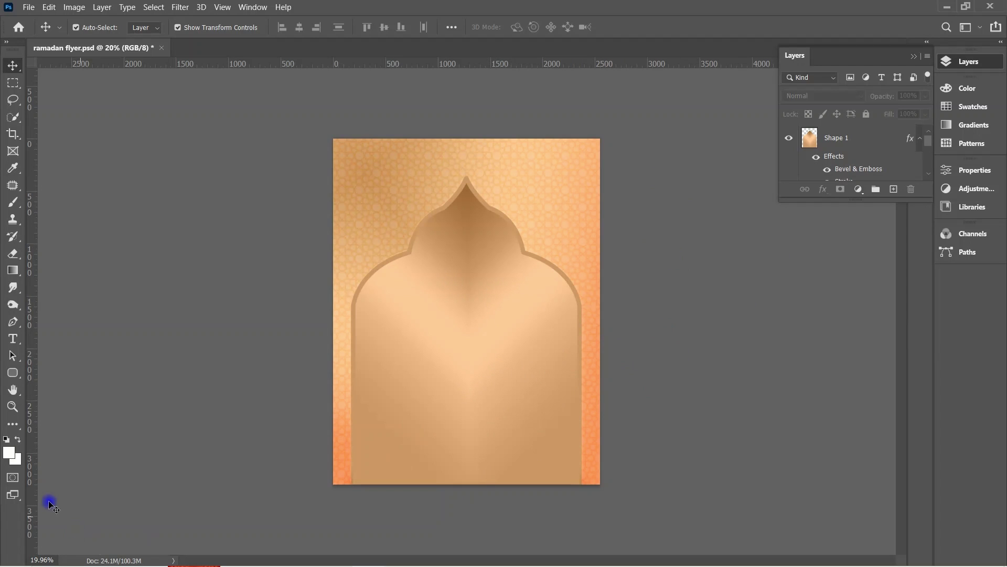
pyautogui.press('z')
pyautogui.moveTo(504, 425)
pyautogui.mouseDown()
pyautogui.moveTo(511, 401)
pyautogui.moveTo(531, 419)
pyautogui.mouseUp()
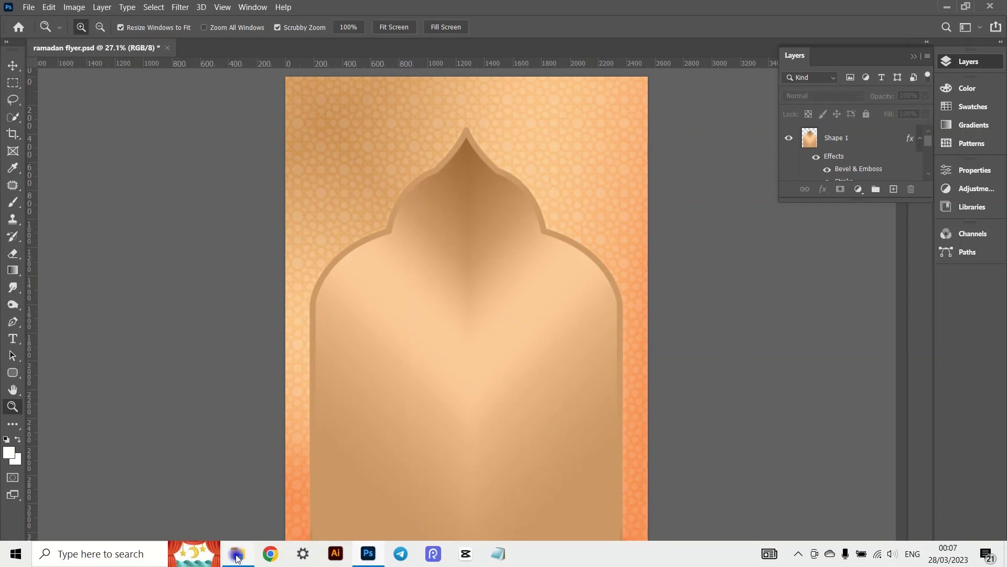
# Place the pngegg (74) lantern at about 7% size in the flyer's top-left corner.
pyautogui.click(368, 551)
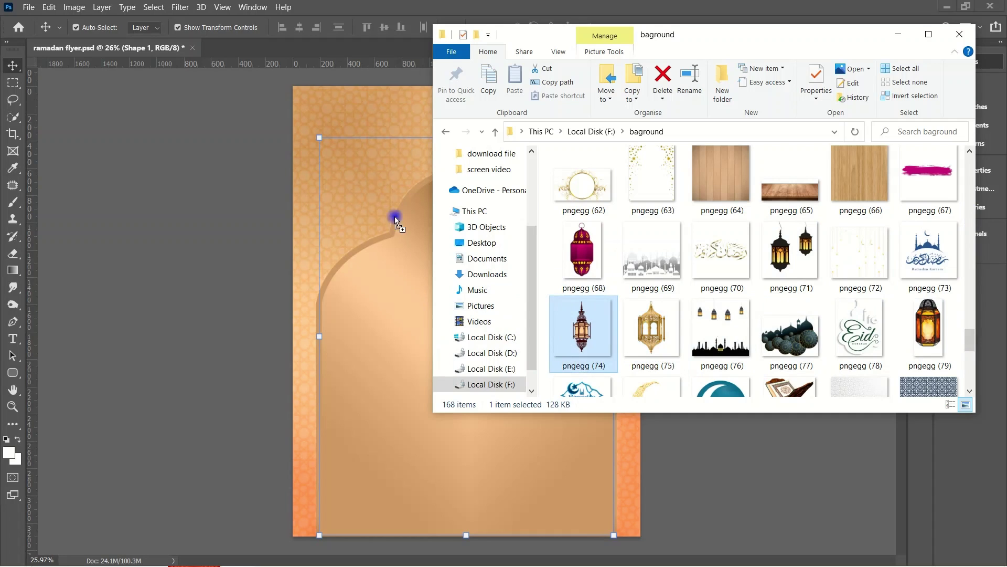
pyautogui.moveTo(582, 326); pyautogui.dragTo(388, 195)
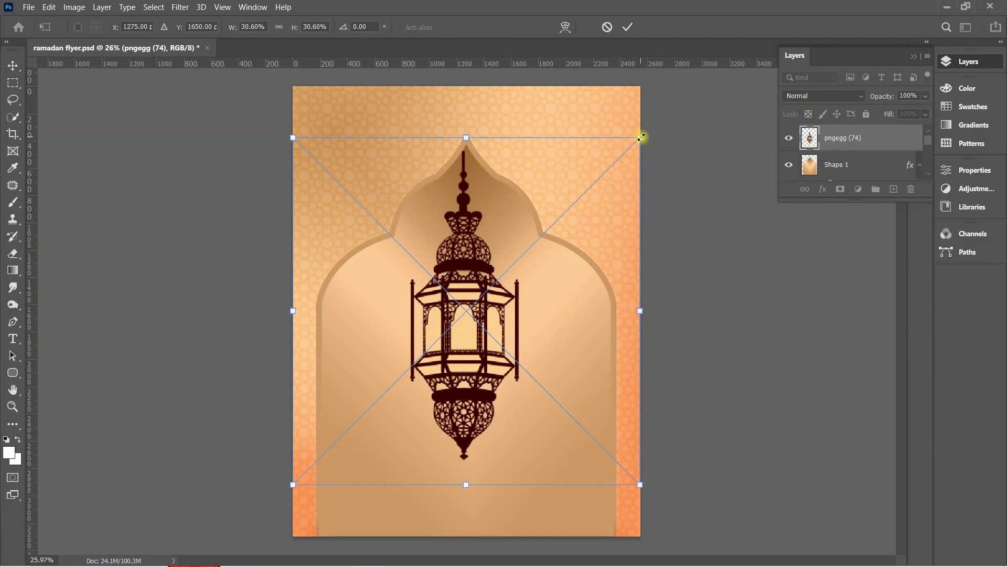
pyautogui.moveTo(641, 137); pyautogui.dragTo(499, 266)
pyautogui.moveTo(461, 299)
pyautogui.mouseDown()
pyautogui.moveTo(374, 166)
pyautogui.moveTo(317, 146)
pyautogui.mouseUp()
pyautogui.click(628, 26)
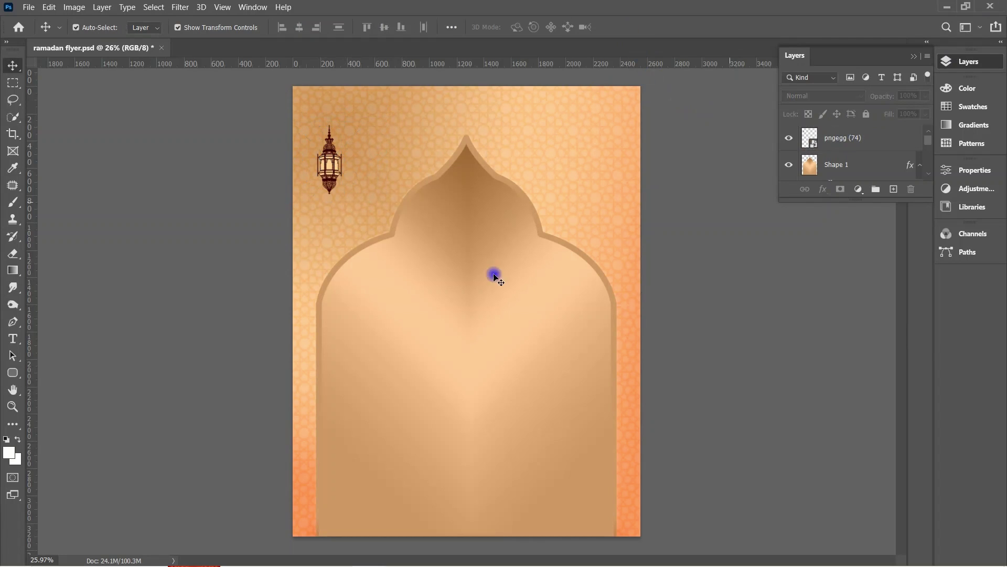
pyautogui.click(331, 163)
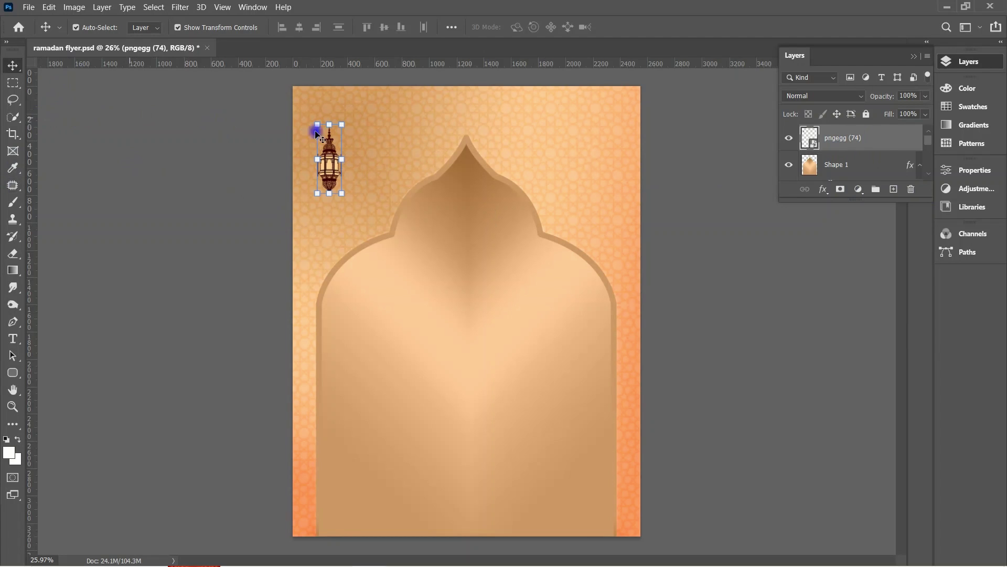
pyautogui.click(12, 325)
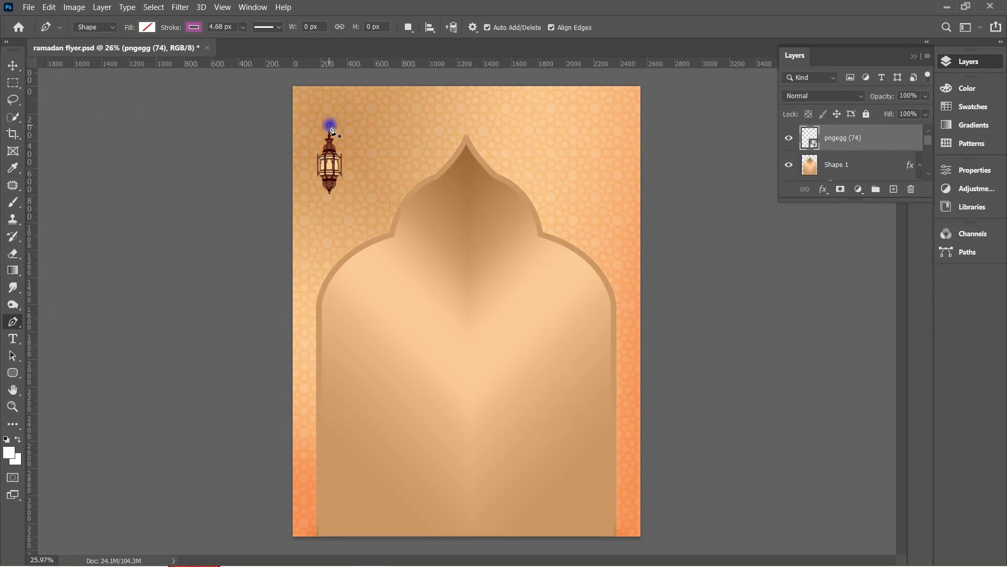
# Draw a straight line from the lantern's tip up to the flyer's top edge.
pyautogui.click(12, 406)
pyautogui.moveTo(360, 292)
pyautogui.mouseDown()
pyautogui.moveTo(432, 346)
pyautogui.moveTo(376, 513)
pyautogui.moveTo(337, 476)
pyautogui.mouseUp()
pyautogui.moveTo(321, 175); pyautogui.dragTo(322, 254)
pyautogui.moveTo(292, 220); pyautogui.dragTo(292, 435)
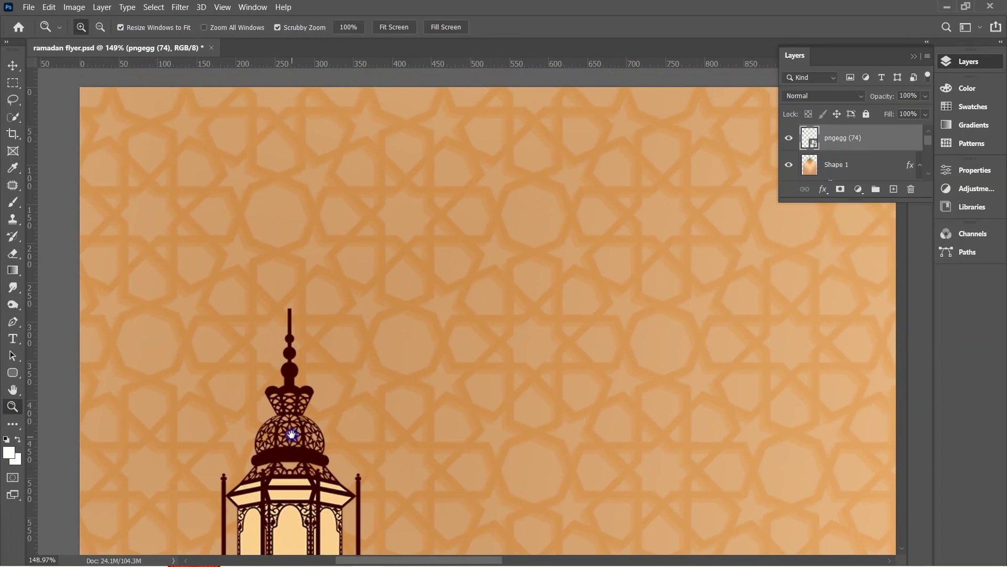
pyautogui.click(27, 326)
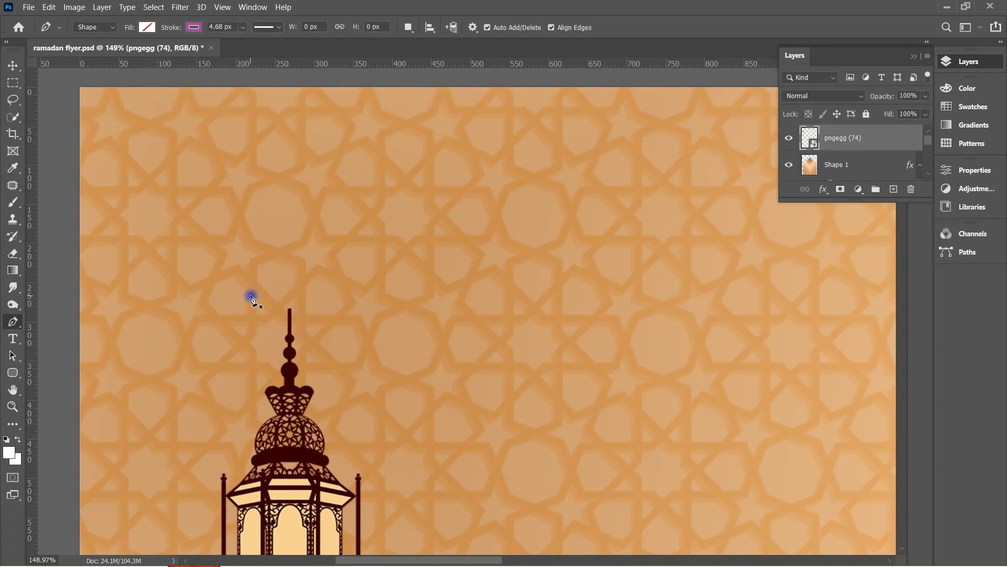
pyautogui.click(290, 314)
pyautogui.click(290, 85)
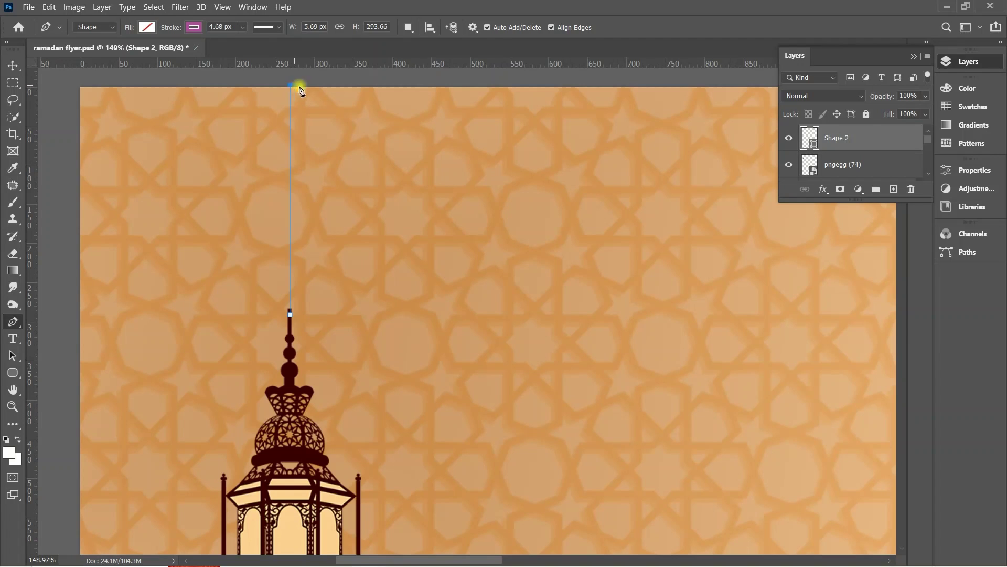
# Style the line with a light peach, solid stroke and rounded ends.
pyautogui.click(195, 27)
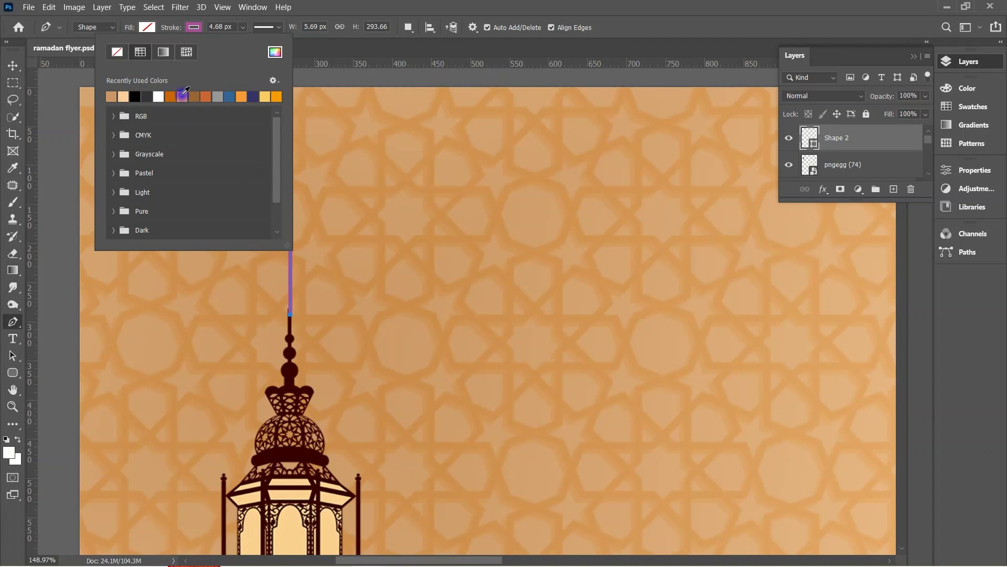
pyautogui.click(172, 96)
pyautogui.click(122, 96)
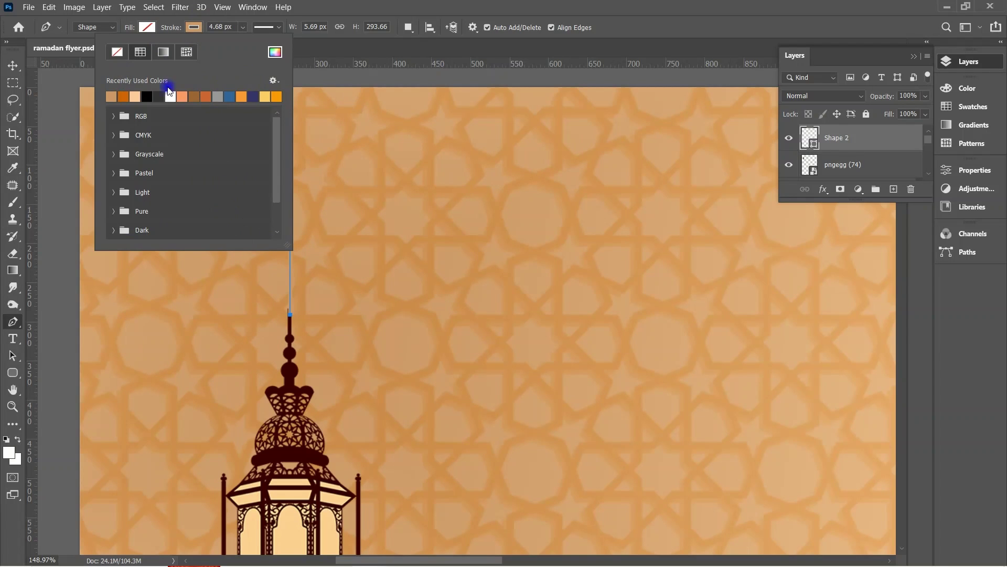
pyautogui.click(140, 93)
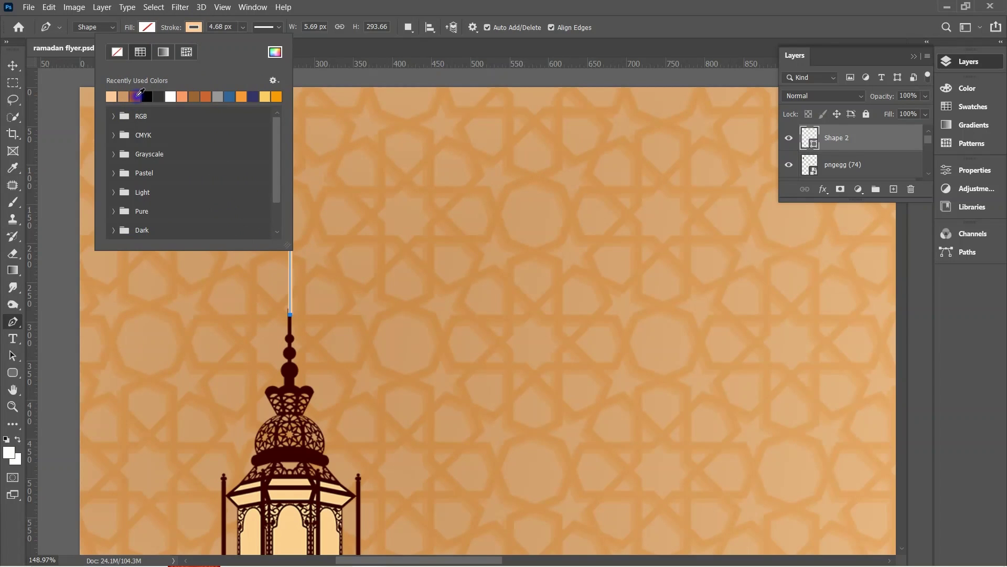
pyautogui.click(322, 53)
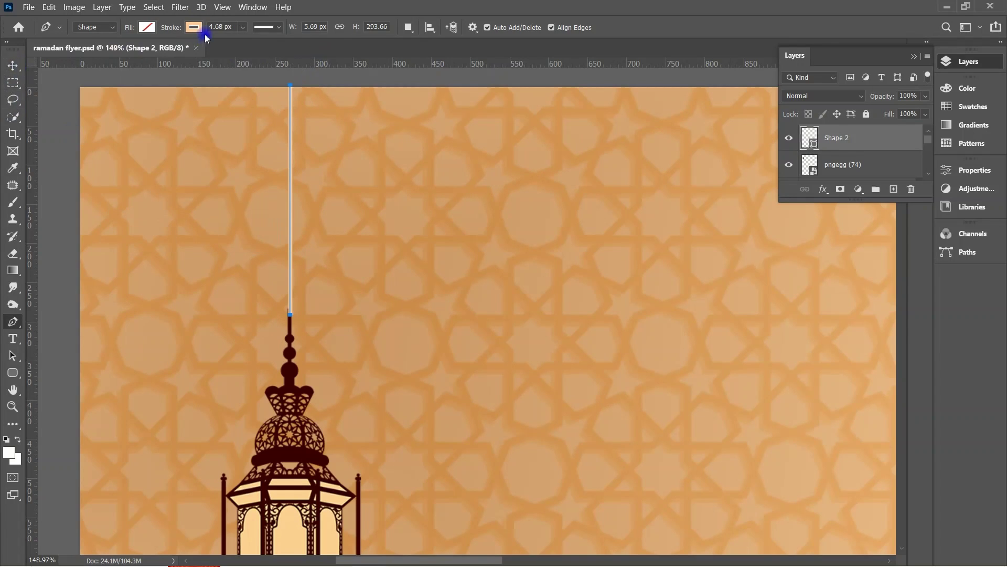
pyautogui.click(284, 27)
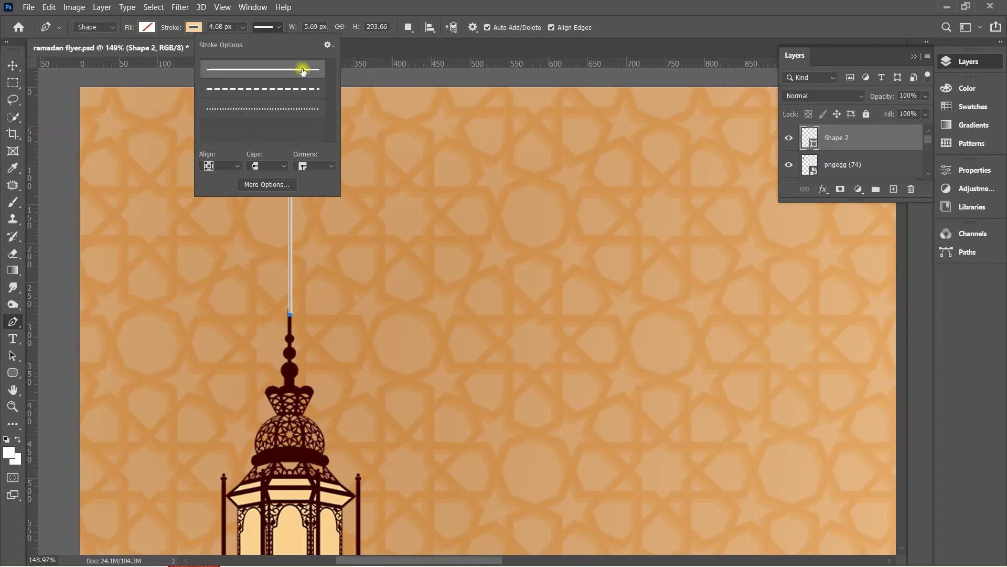
pyautogui.click(288, 110)
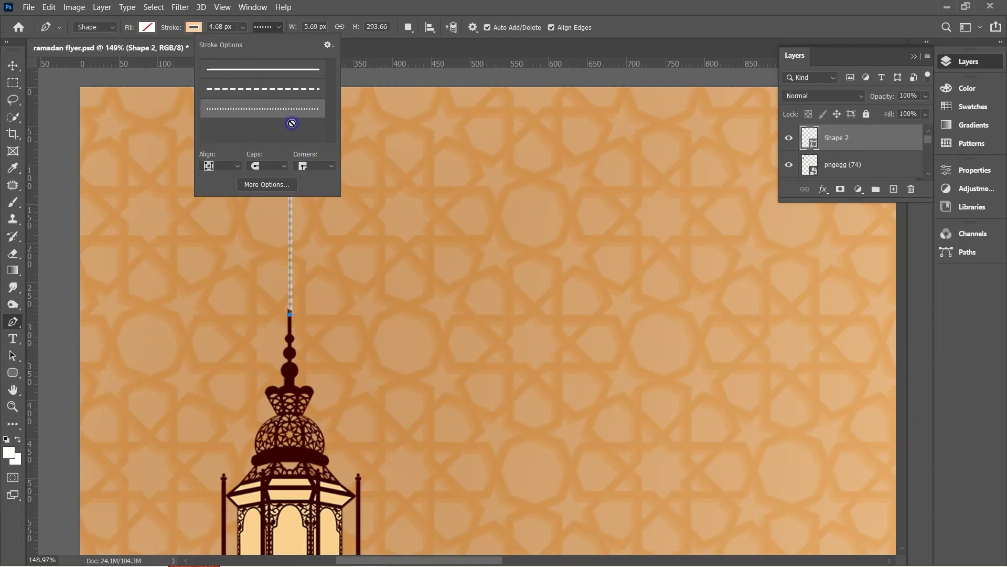
pyautogui.click(303, 73)
pyautogui.click(261, 167)
pyautogui.click(271, 188)
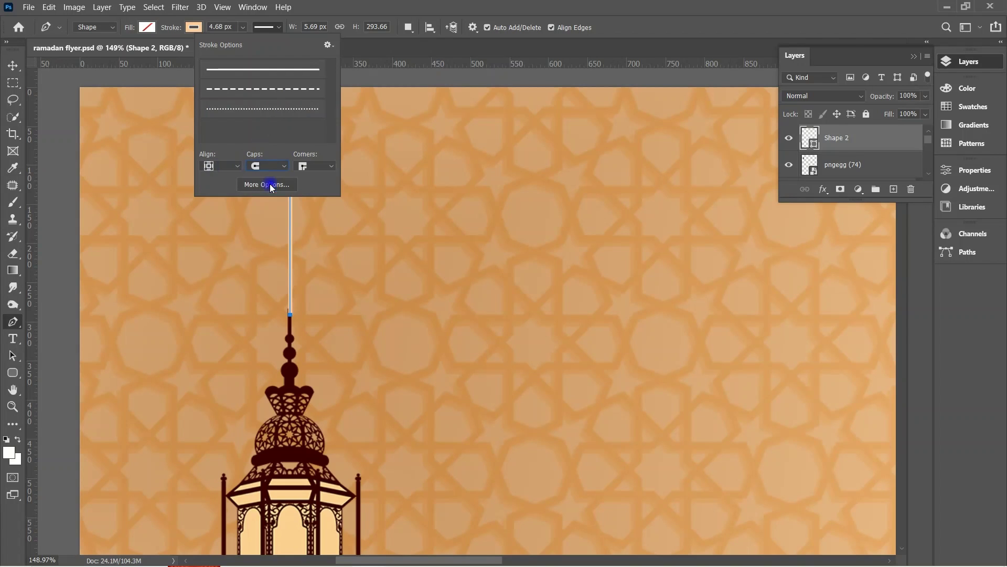
pyautogui.press('v')
pyautogui.click(66, 89)
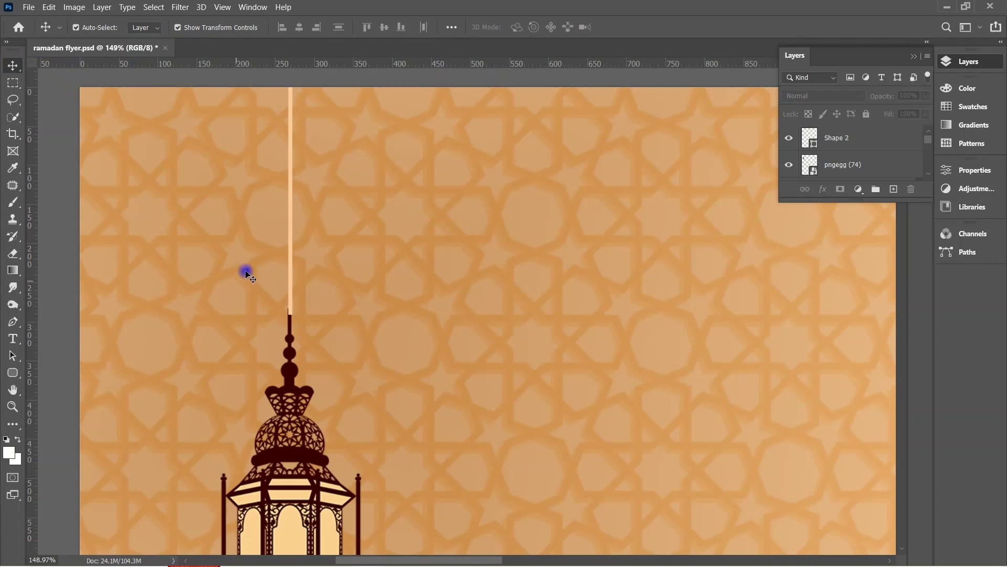
# Align the peach cord with the lantern so it meets the lantern's tip.
pyautogui.click(288, 325)
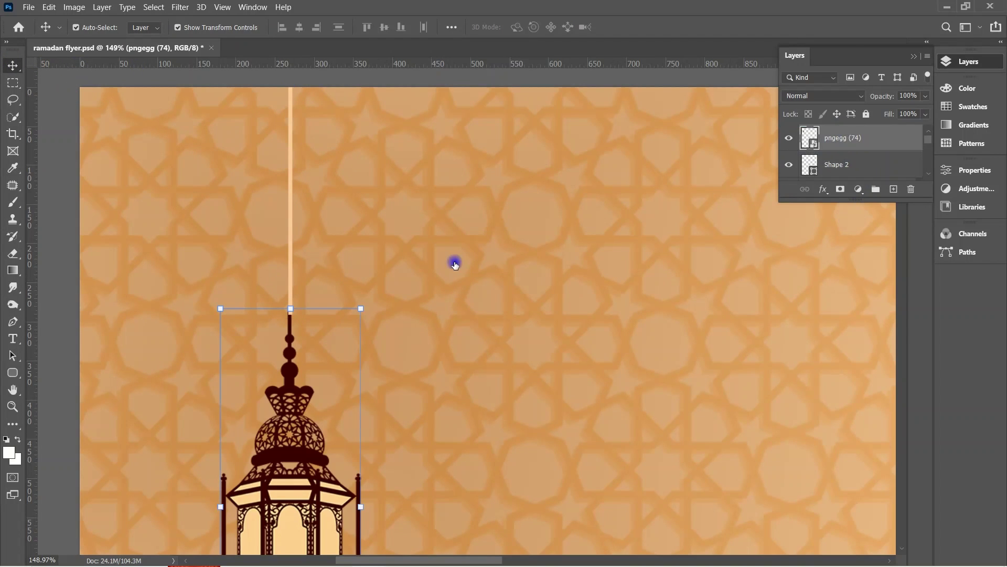
pyautogui.click(325, 247)
pyautogui.moveTo(289, 330); pyautogui.dragTo(295, 318)
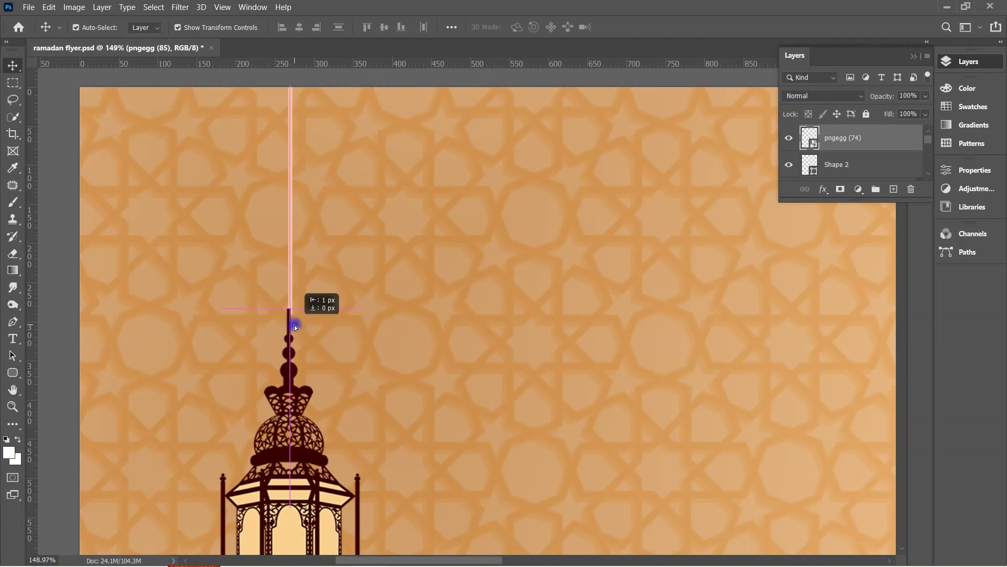
pyautogui.click(288, 257)
pyautogui.hotkey('ctrl', 't')
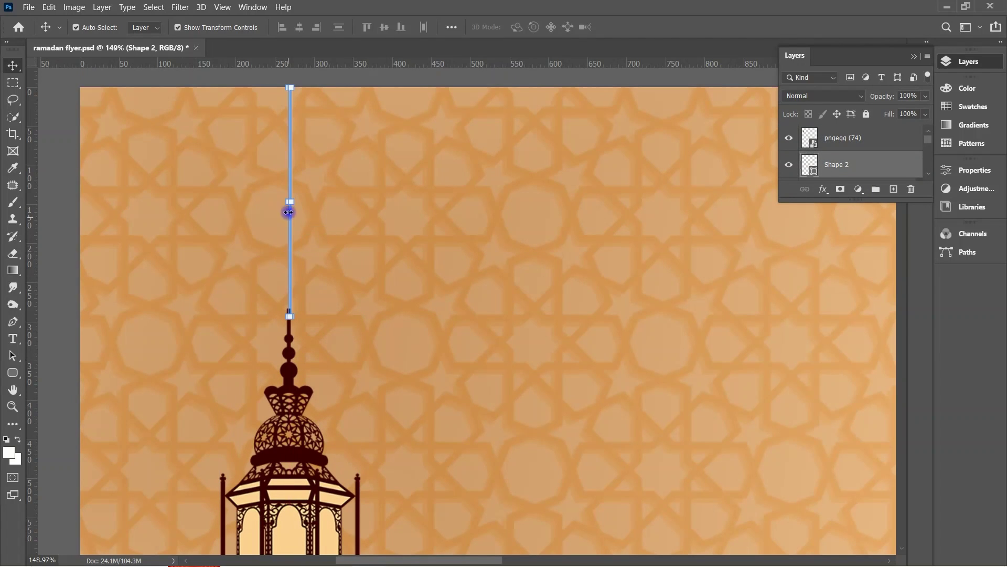
pyautogui.moveTo(288, 205); pyautogui.dragTo(282, 205)
pyautogui.press('Return')
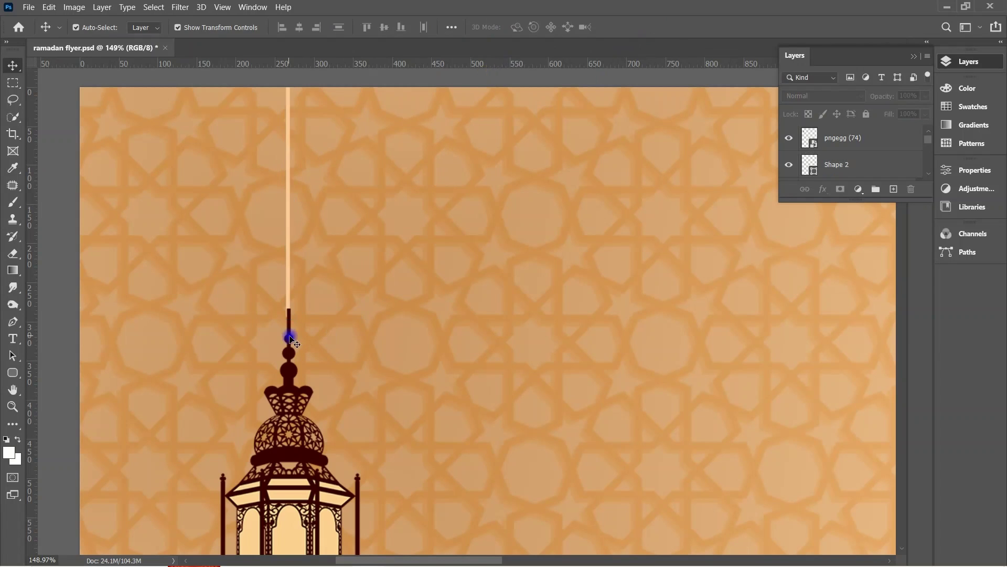
pyautogui.moveTo(288, 338); pyautogui.dragTo(292, 333)
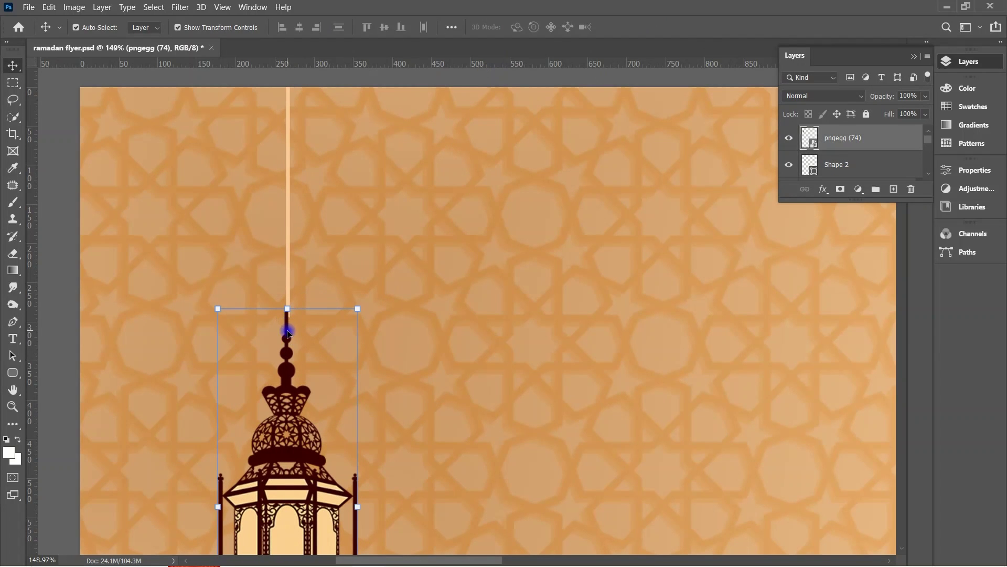
pyautogui.click(282, 246)
pyautogui.moveTo(281, 246); pyautogui.dragTo(286, 198)
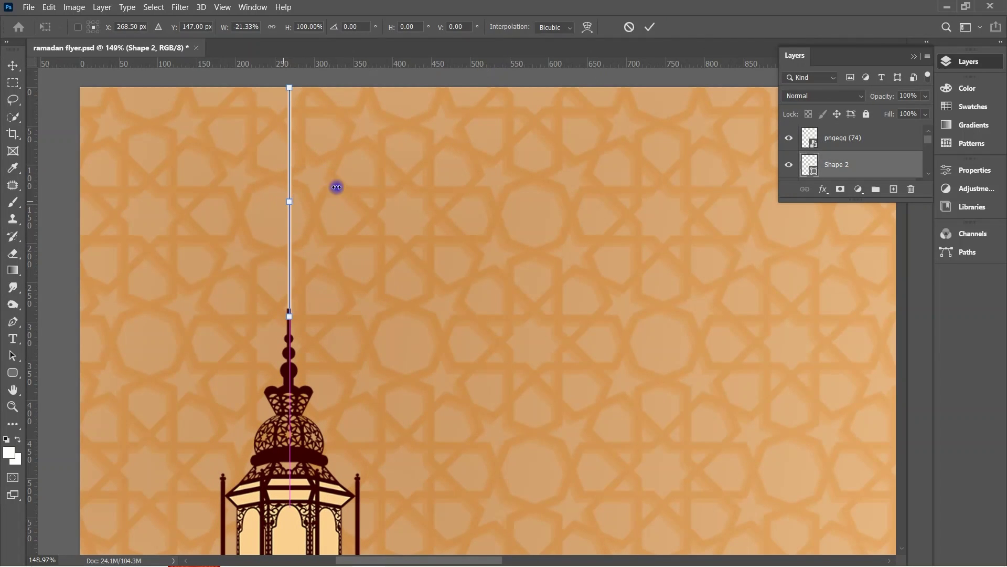
pyautogui.click(655, 29)
pyautogui.click(551, 187)
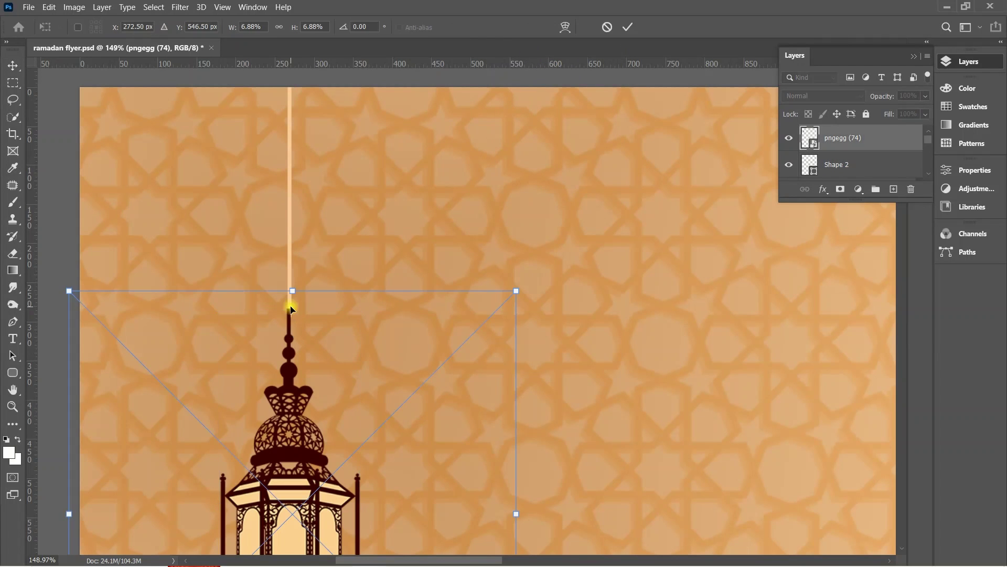
pyautogui.moveTo(290, 332); pyautogui.dragTo(290, 324)
# Scale the lantern and cord together to about 132% and shift them toward the corner.
pyautogui.click(496, 77)
pyautogui.click(13, 406)
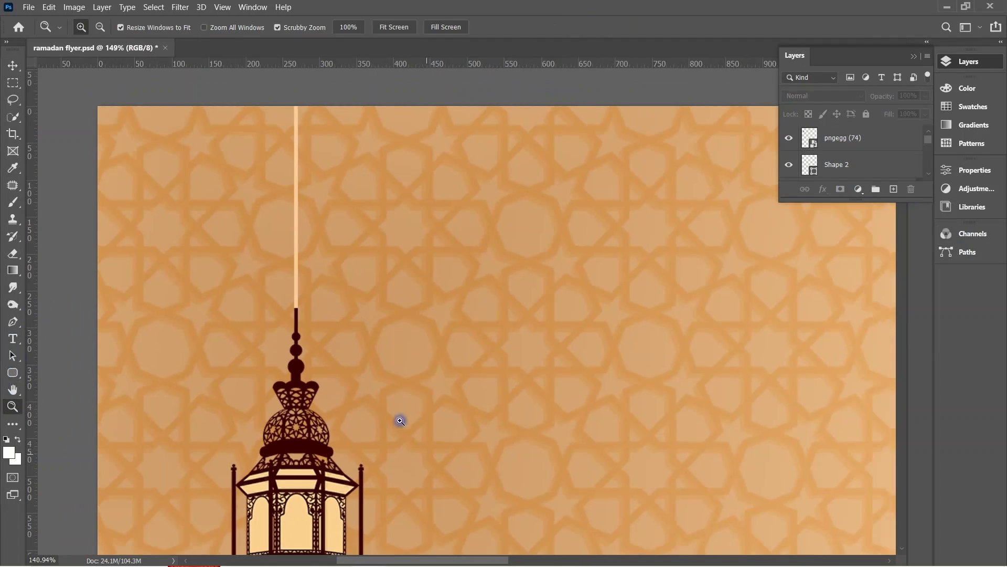
pyautogui.keyDown('alt'); pyautogui.click(401, 419); pyautogui.keyUp('alt')
pyautogui.moveTo(526, 425); pyautogui.dragTo(378, 160)
pyautogui.keyDown('alt'); pyautogui.click(446, 247); pyautogui.keyUp('alt')
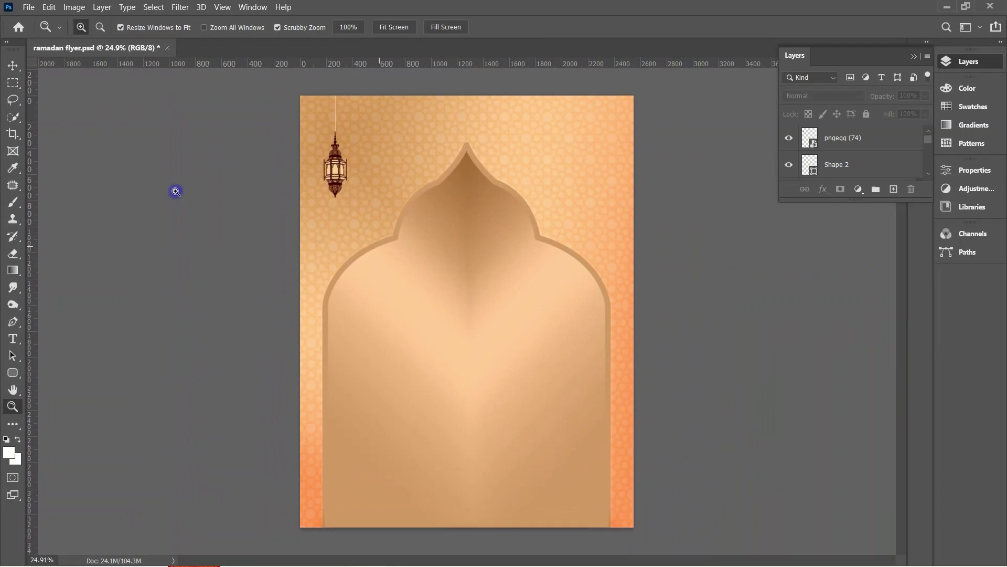
pyautogui.click(12, 65)
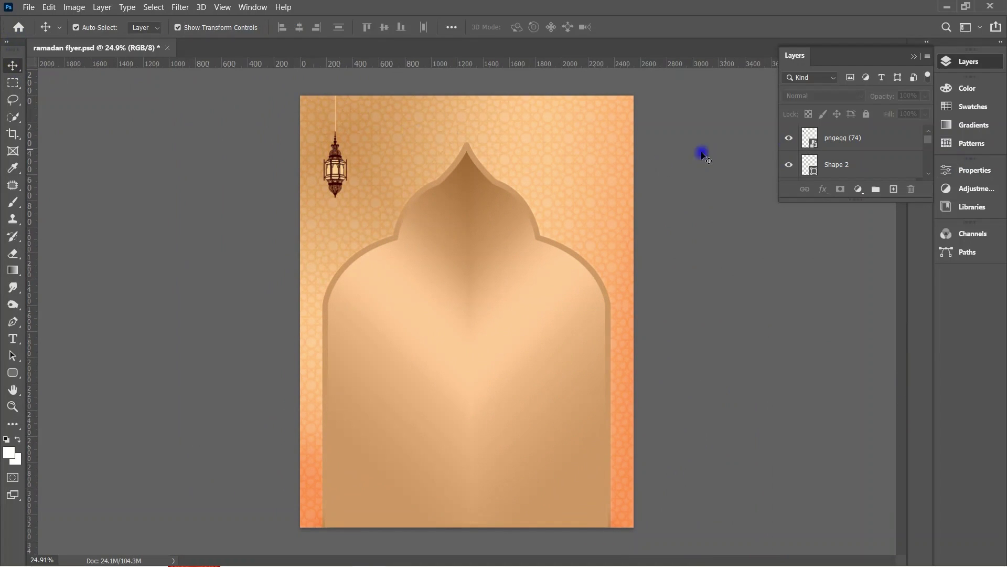
pyautogui.moveTo(710, 94); pyautogui.dragTo(599, 170)
pyautogui.moveTo(273, 90); pyautogui.dragTo(360, 174)
pyautogui.moveTo(334, 96); pyautogui.dragTo(335, 80)
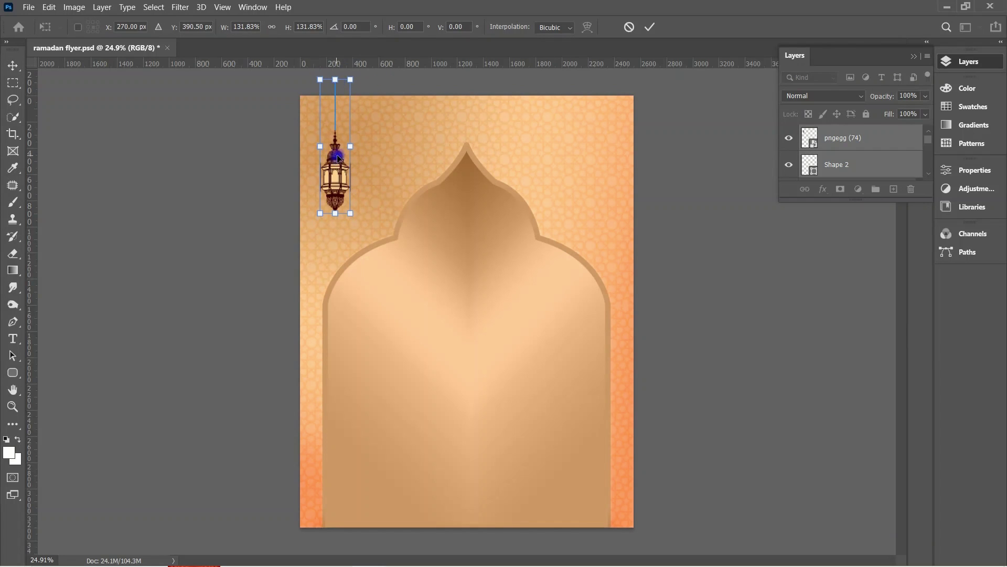
pyautogui.moveTo(339, 131); pyautogui.dragTo(328, 147)
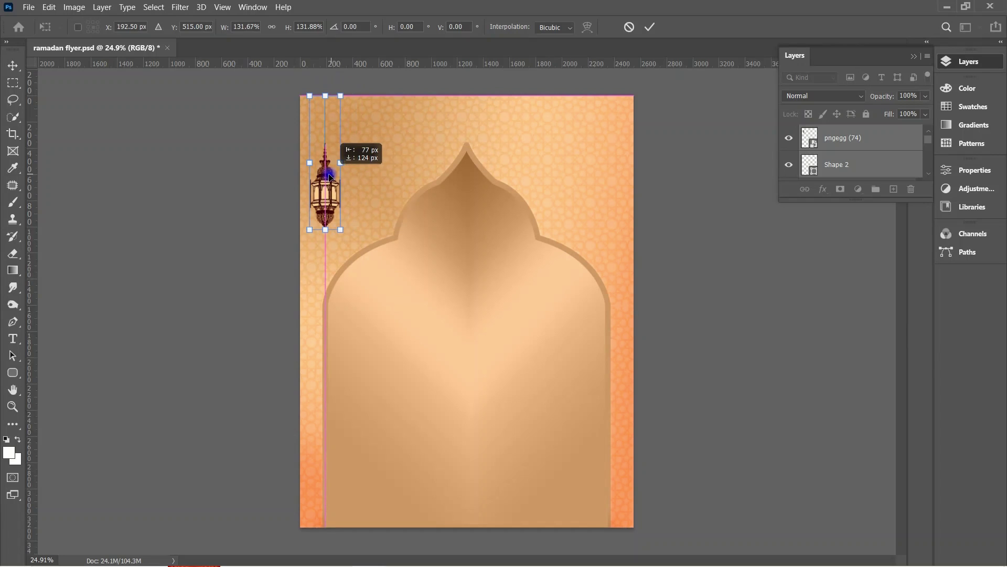
pyautogui.click(651, 28)
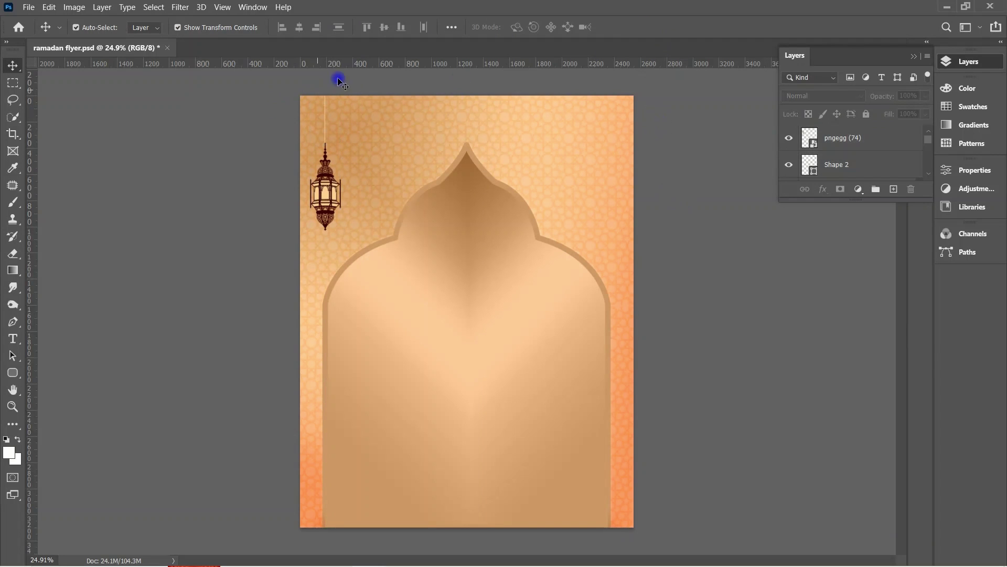
pyautogui.click(336, 189)
pyautogui.click(352, 120)
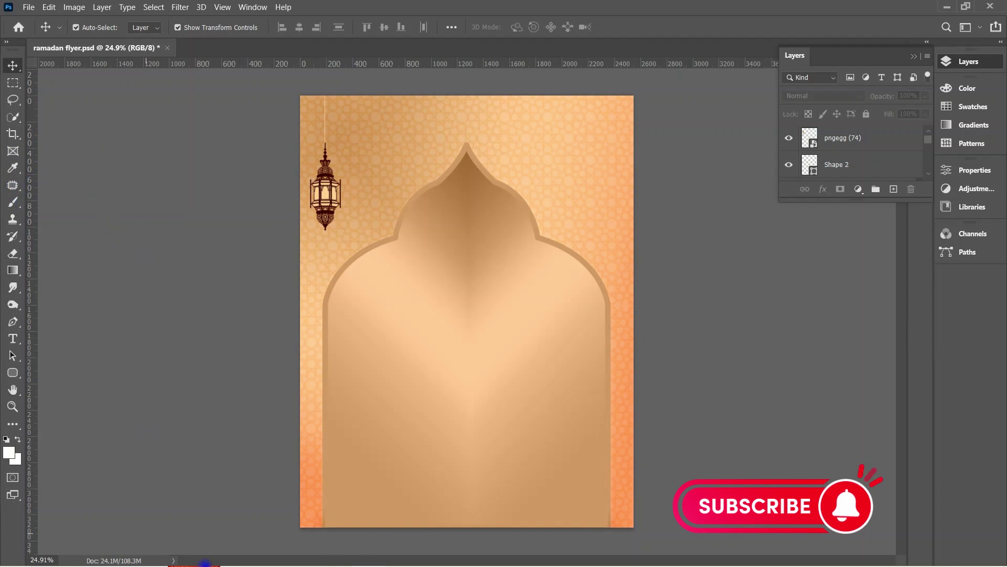
# Place the pngegg (72) hanging stars and crescents image over the arch.
pyautogui.click(369, 554)
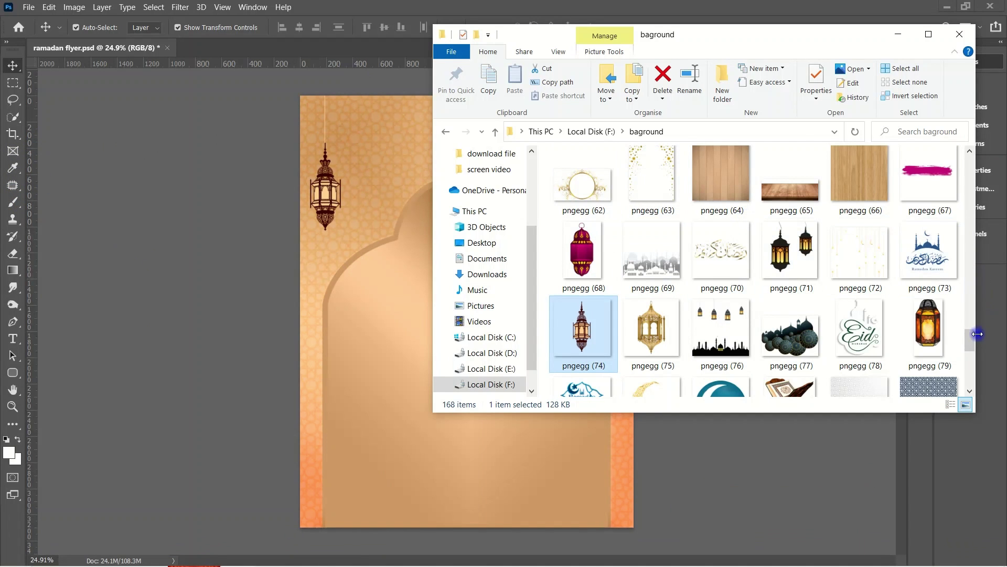
pyautogui.moveTo(970, 345)
pyautogui.mouseDown()
pyautogui.moveTo(974, 314)
pyautogui.moveTo(988, 358)
pyautogui.mouseUp()
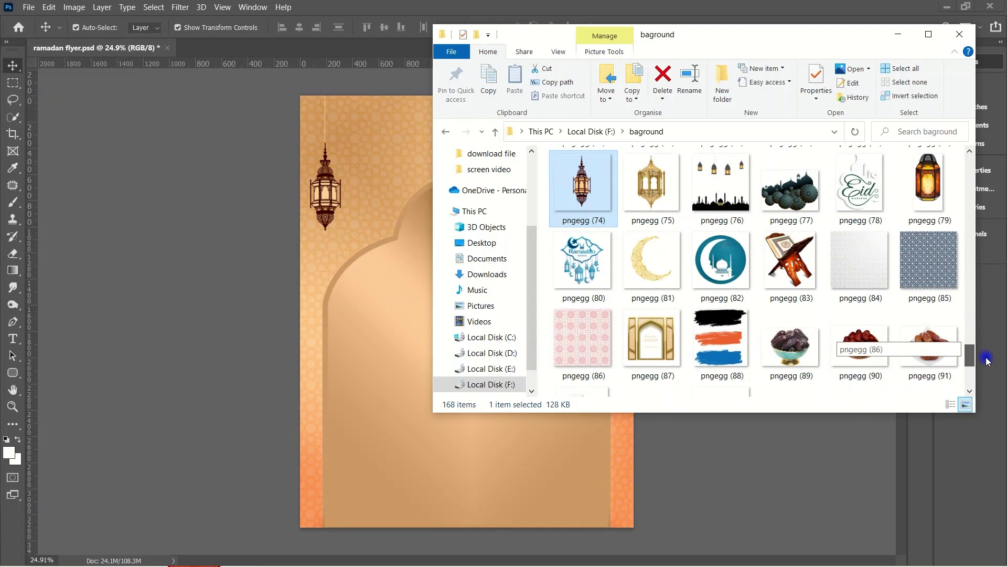
pyautogui.moveTo(987, 361)
pyautogui.mouseDown()
pyautogui.moveTo(988, 348)
pyautogui.moveTo(988, 382)
pyautogui.moveTo(987, 343)
pyautogui.mouseUp()
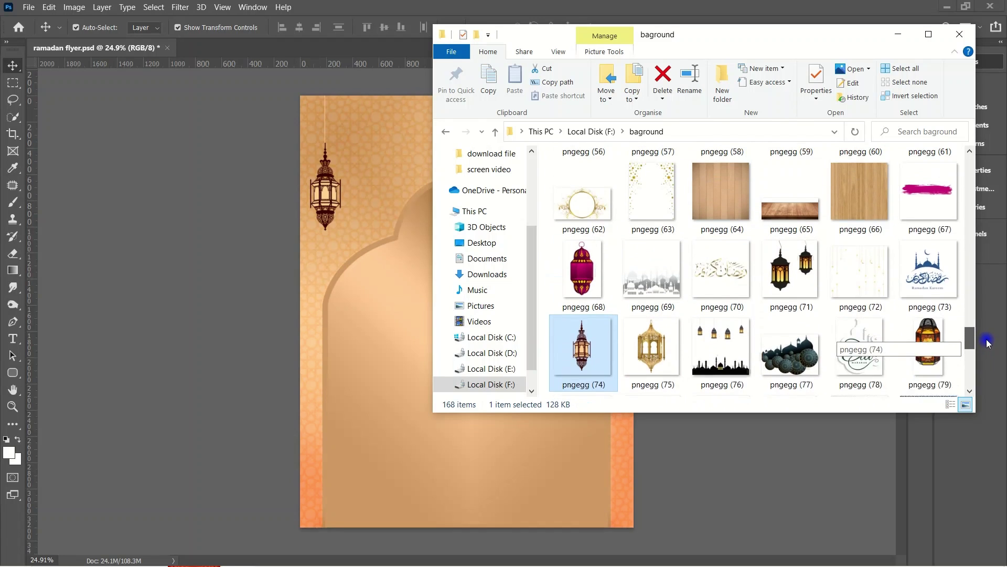
pyautogui.moveTo(840, 313); pyautogui.dragTo(451, 245)
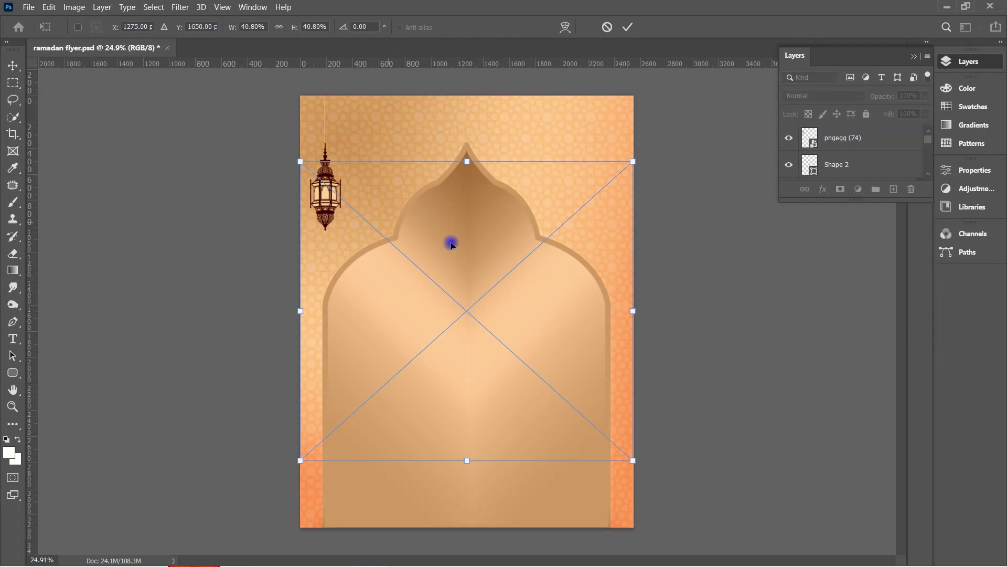
pyautogui.click(704, 227)
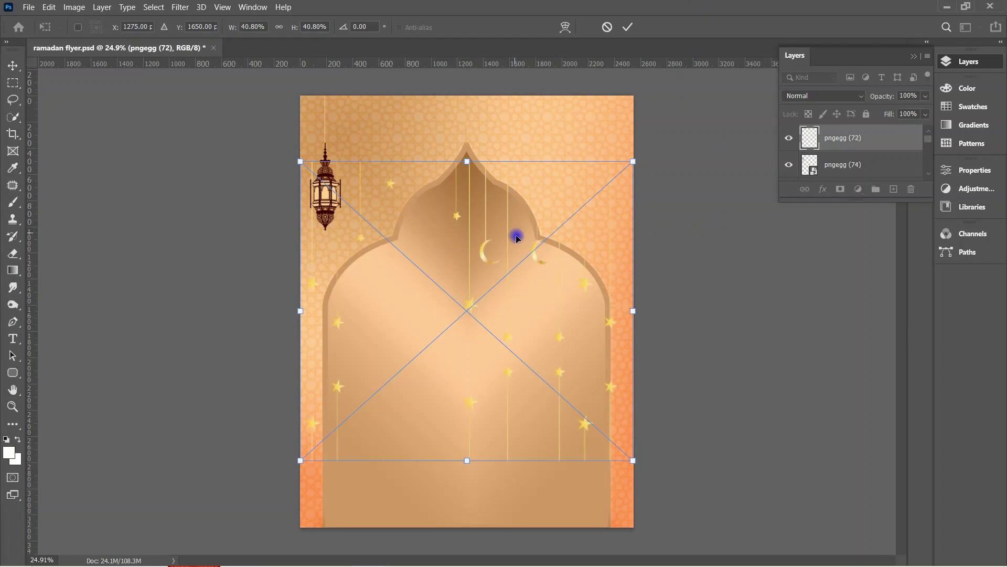
pyautogui.click(633, 30)
pyautogui.click(457, 204)
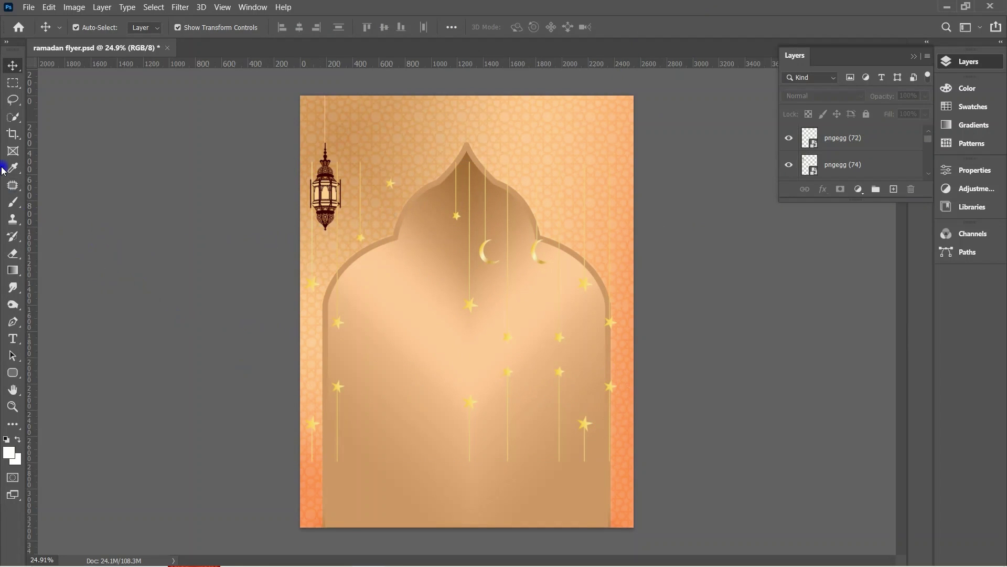
pyautogui.click(13, 83)
pyautogui.moveTo(442, 354)
pyautogui.mouseDown()
pyautogui.moveTo(636, 466)
pyautogui.moveTo(619, 433)
pyautogui.mouseUp()
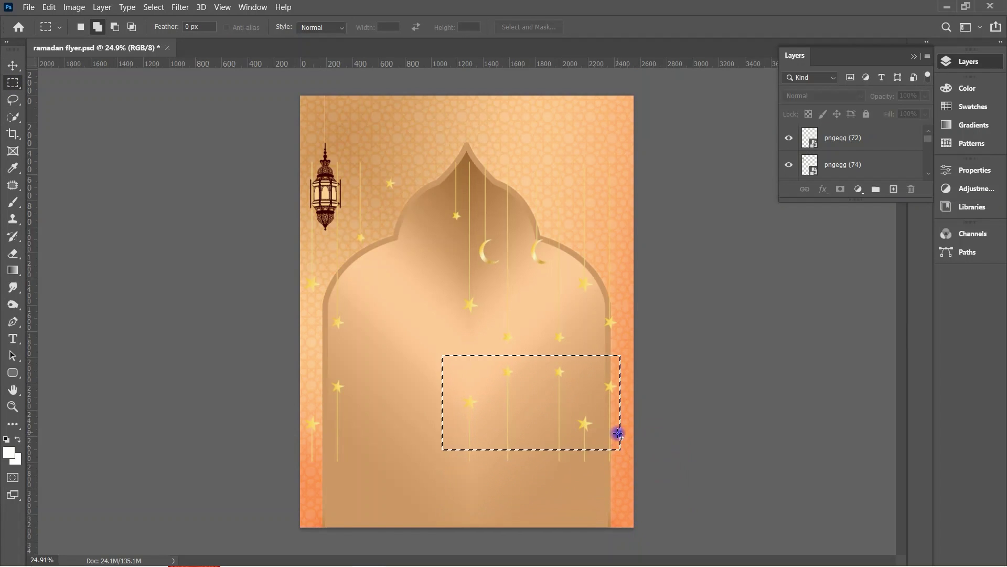
# Copy the upper-right stars area to Layer 1 and delete the original pngegg (72) layer.
pyautogui.click(509, 270)
pyautogui.moveTo(454, 151); pyautogui.dragTo(619, 322)
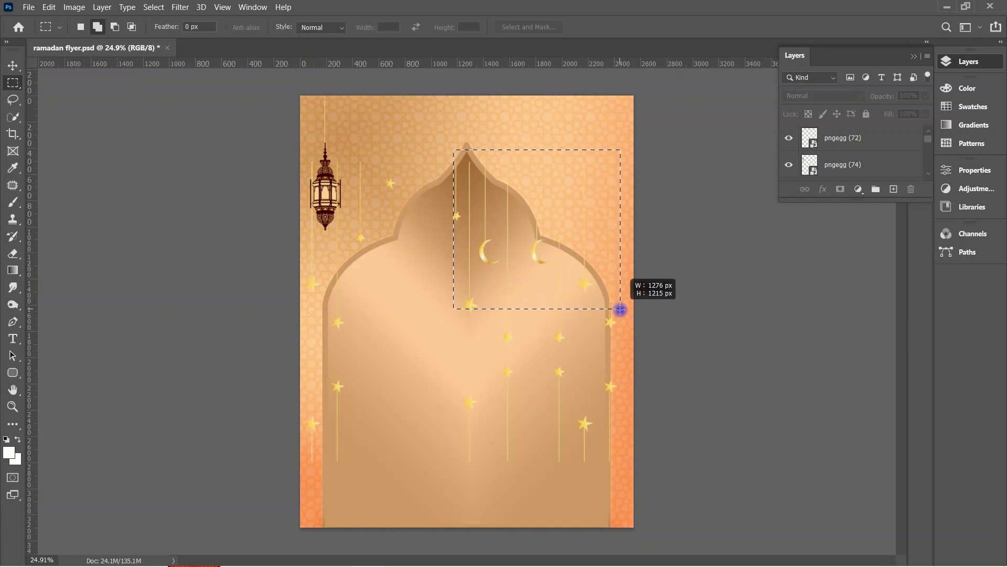
pyautogui.moveTo(454, 152); pyautogui.dragTo(629, 350)
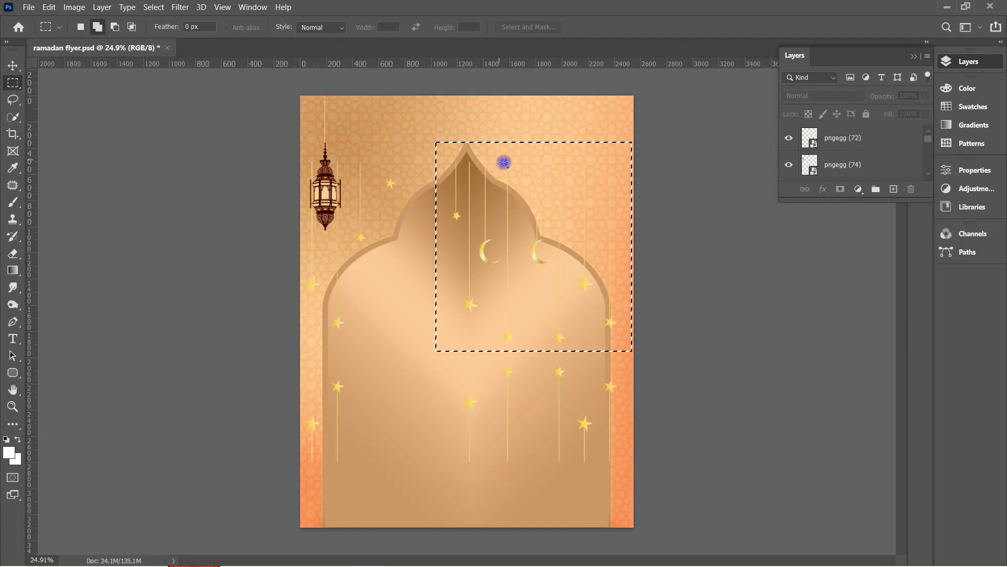
pyautogui.hotkey('ctrl', 'j')
pyautogui.press('v')
pyautogui.click(840, 138)
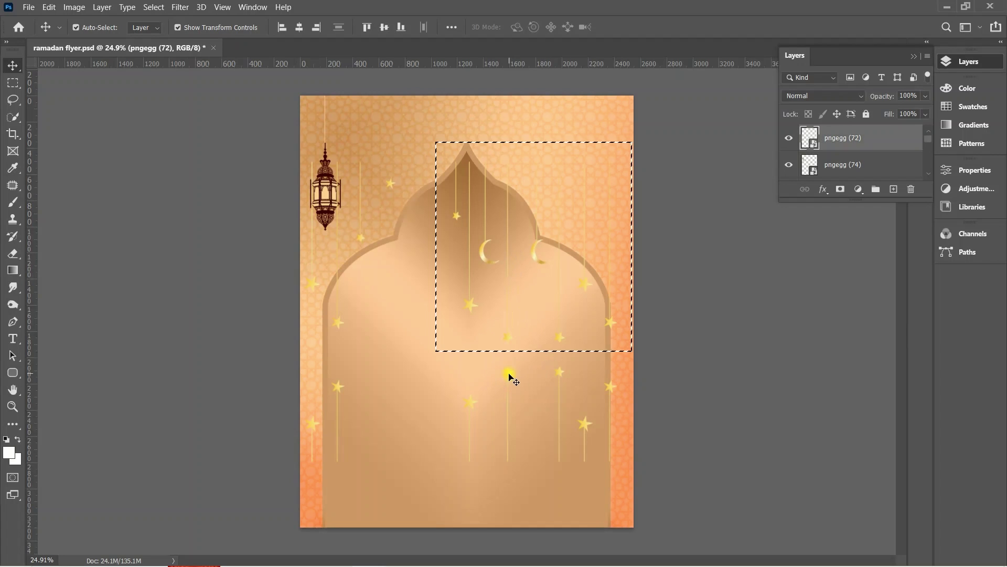
pyautogui.hotkey('ctrl', 'j')
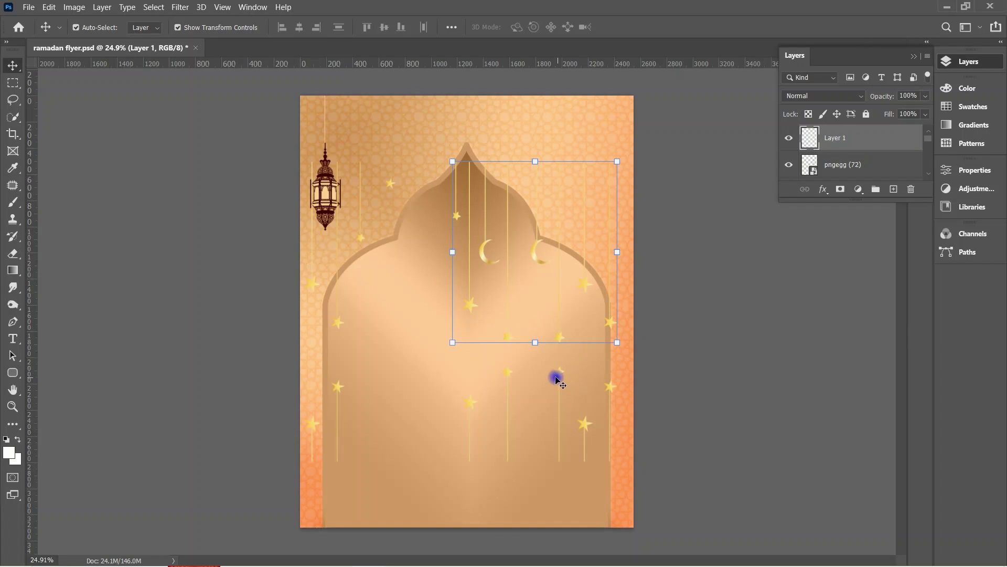
pyautogui.click(839, 164)
pyautogui.click(911, 189)
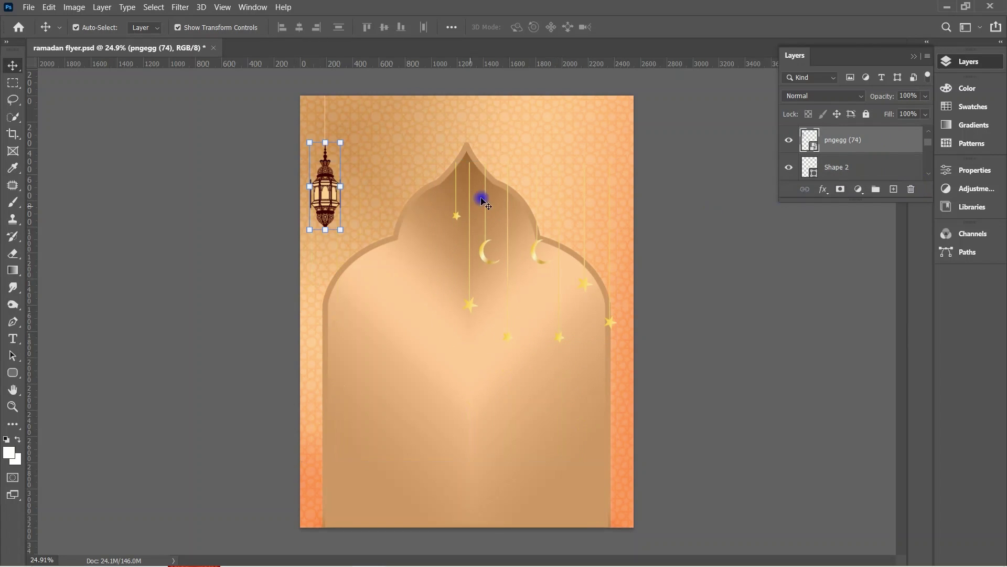
pyautogui.click(472, 185)
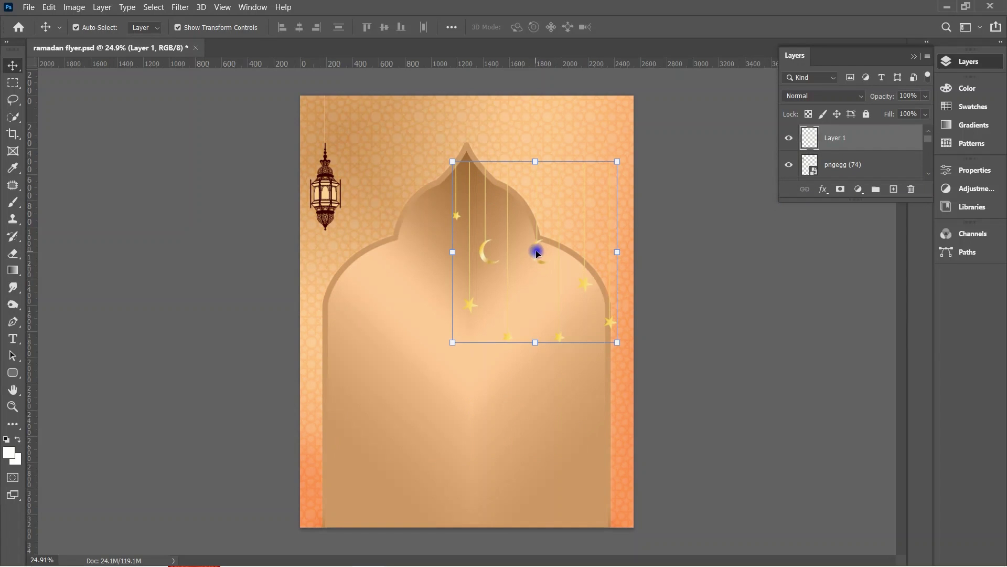
# Shrink the stars to about 54%, flip them horizontally beside the lantern, and lock Layer 1.
pyautogui.moveTo(536, 252)
pyautogui.mouseDown()
pyautogui.moveTo(381, 195)
pyautogui.moveTo(450, 218)
pyautogui.mouseUp()
pyautogui.hotkey('ctrl', 't')
pyautogui.moveTo(525, 327); pyautogui.dragTo(491, 285)
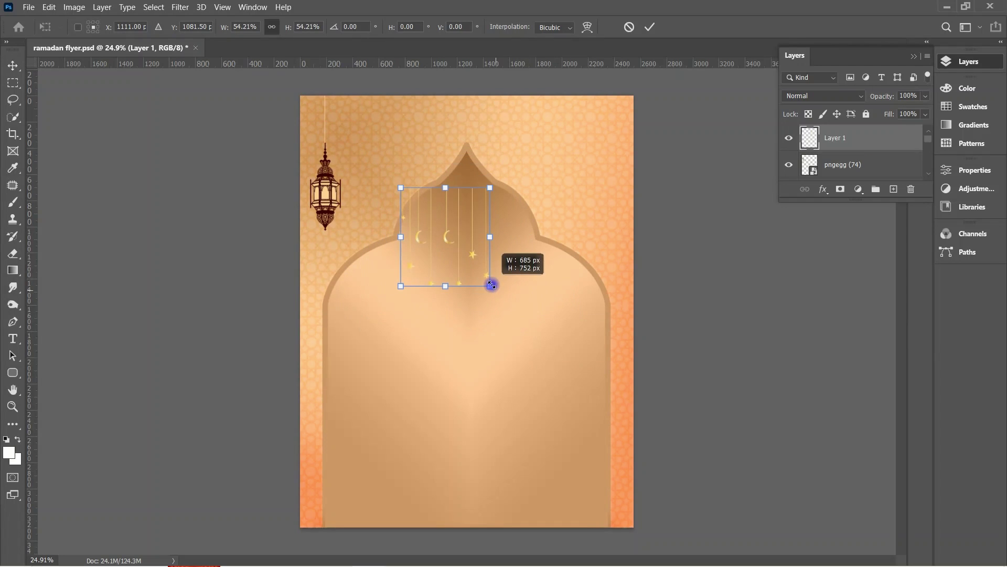
pyautogui.moveTo(440, 247); pyautogui.dragTo(387, 156)
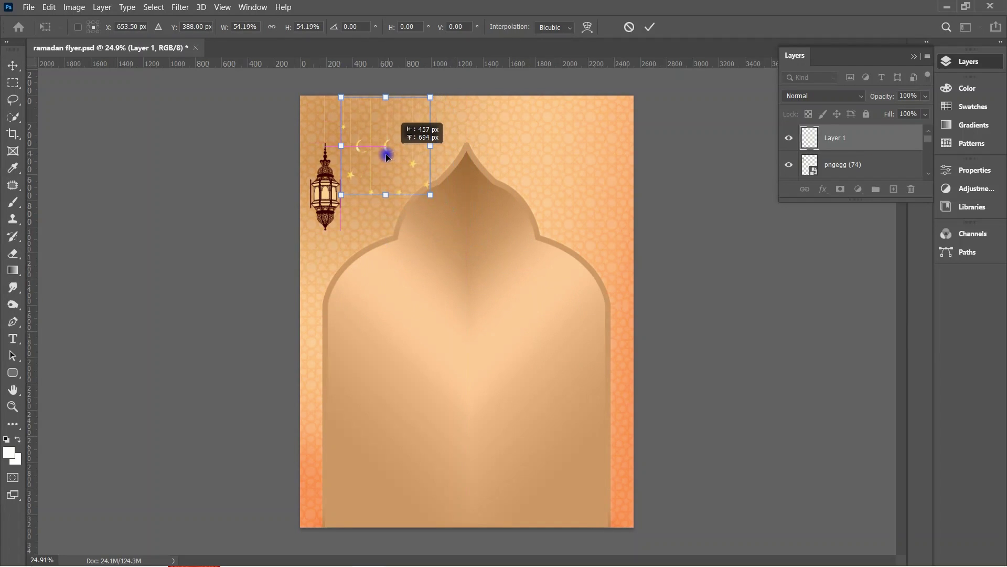
pyautogui.rightClick(412, 159)
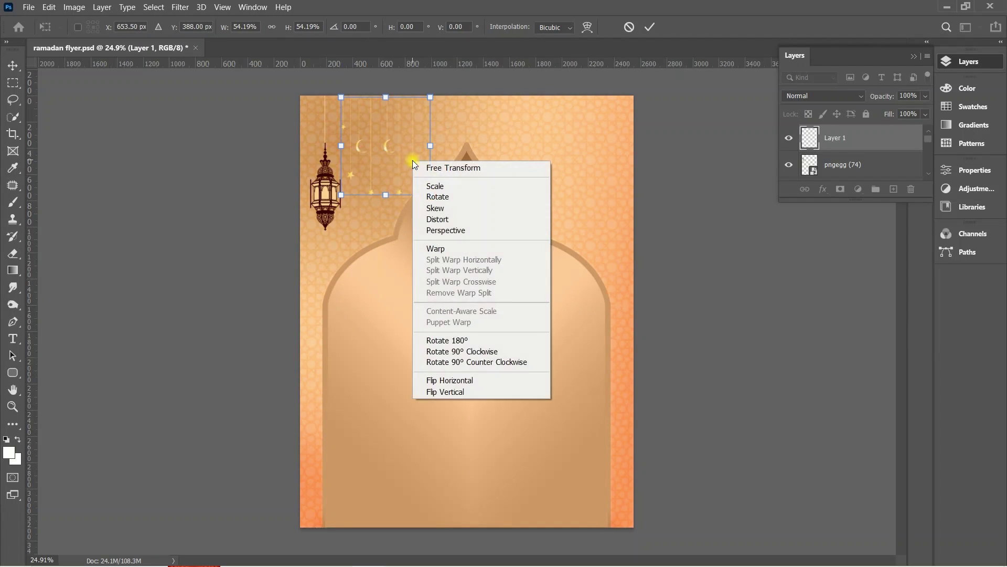
pyautogui.click(450, 377)
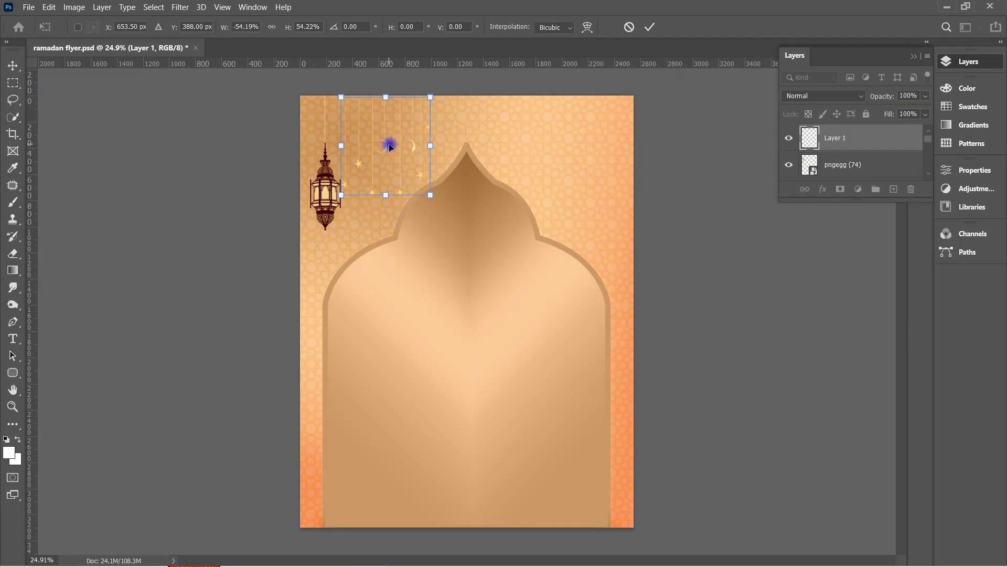
pyautogui.moveTo(387, 149); pyautogui.dragTo(359, 146)
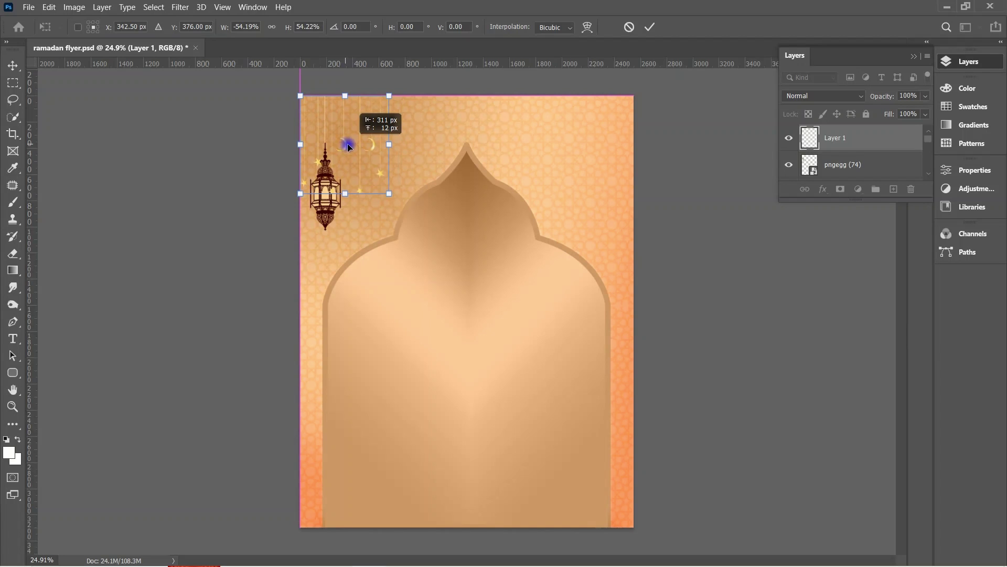
pyautogui.click(649, 27)
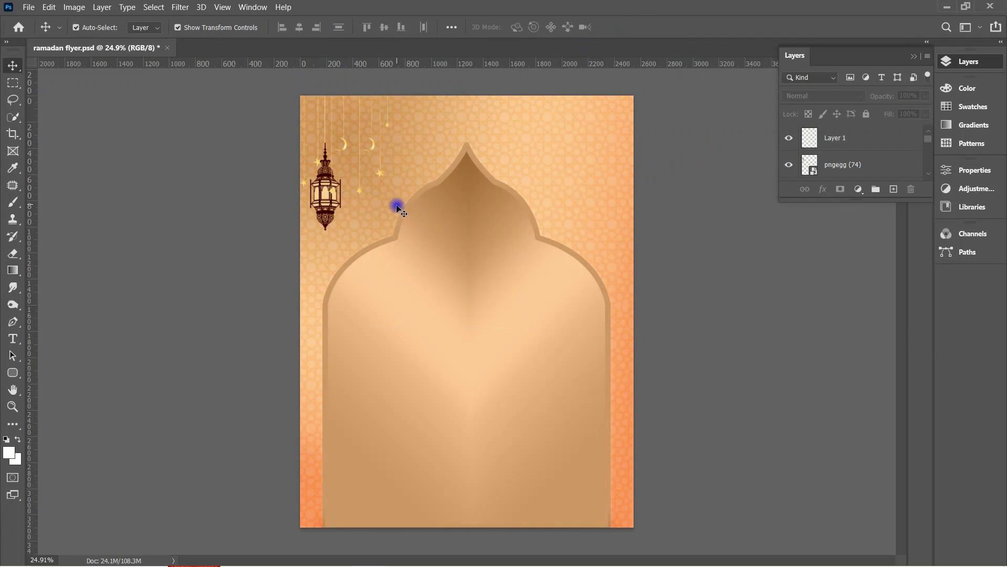
pyautogui.click(841, 141)
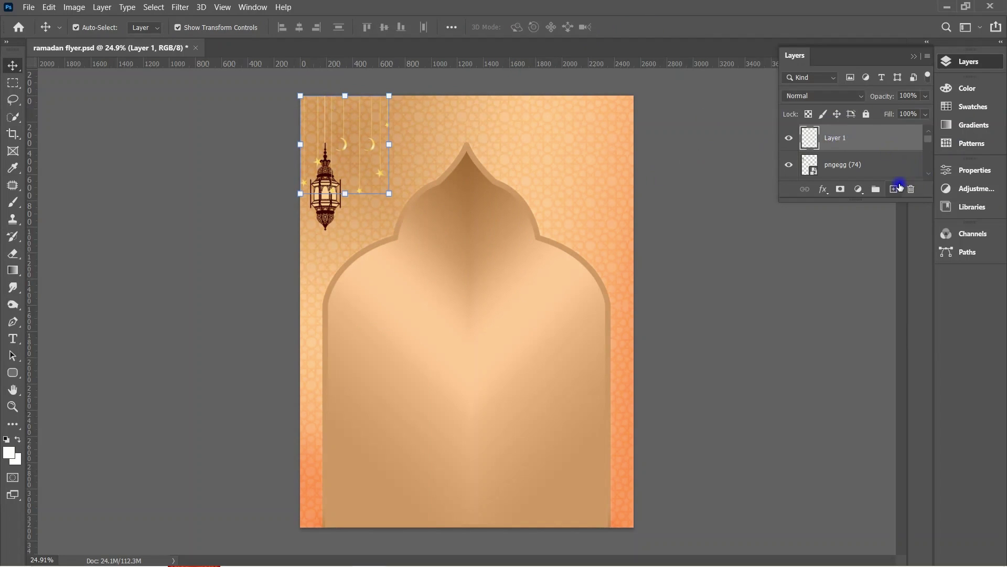
pyautogui.click(866, 114)
pyautogui.click(326, 173)
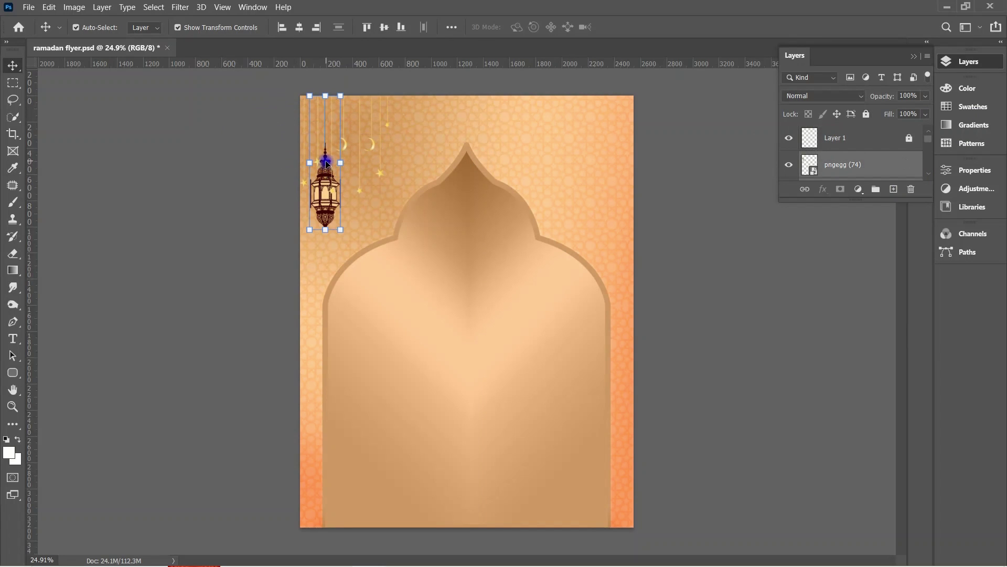
# Duplicate the lantern to its right and shrink the copy.
pyautogui.press('alt')
pyautogui.moveTo(333, 184); pyautogui.dragTo(370, 182)
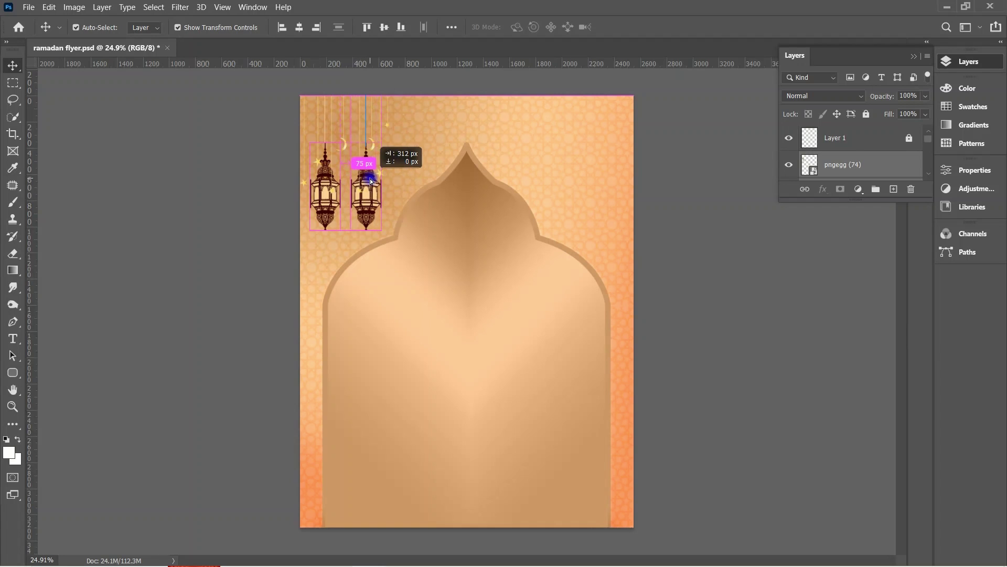
pyautogui.moveTo(369, 181)
pyautogui.mouseDown()
pyautogui.moveTo(406, 145)
pyautogui.moveTo(402, 181)
pyautogui.mouseUp()
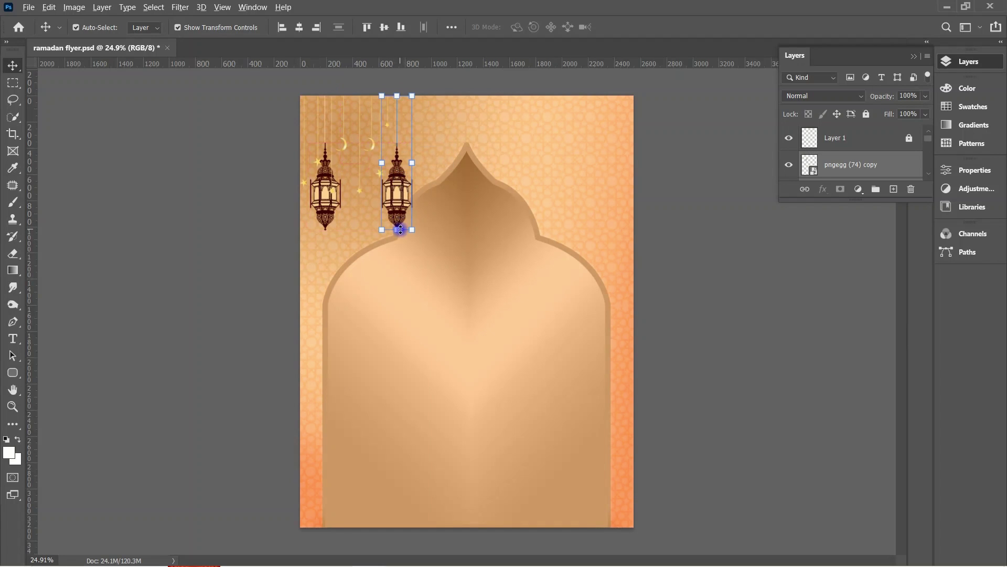
pyautogui.moveTo(397, 229); pyautogui.dragTo(398, 157)
pyautogui.press('Return')
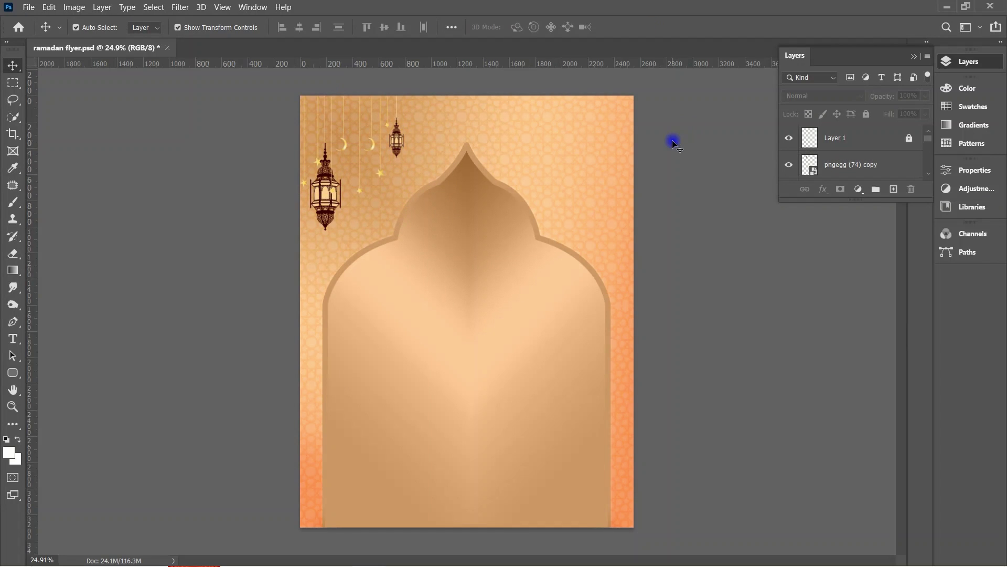
# Enlarge the stars-and-lanterns cluster and reposition it at the flyer's left edge.
pyautogui.moveTo(291, 95); pyautogui.dragTo(405, 191)
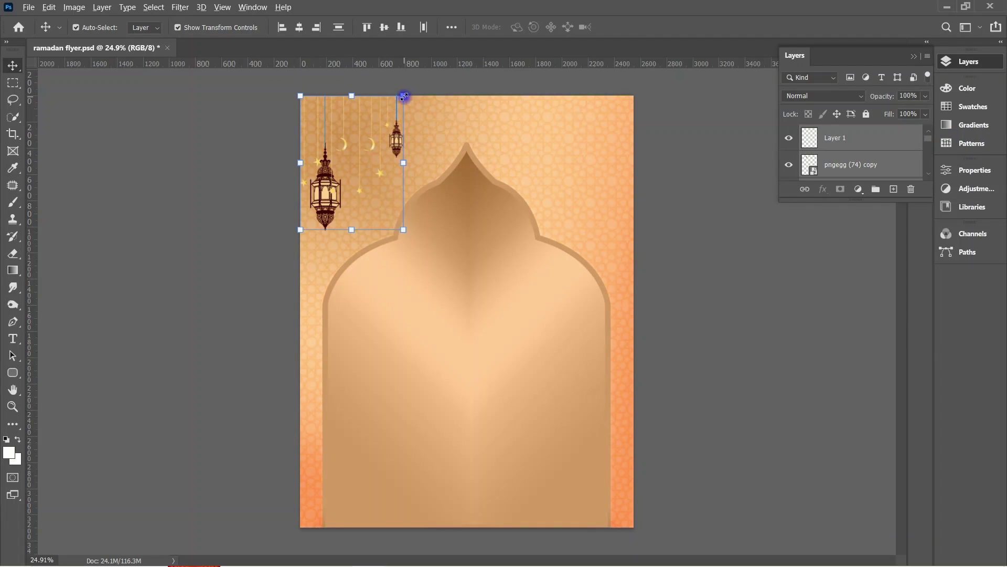
pyautogui.moveTo(404, 96); pyautogui.dragTo(410, 88)
pyautogui.moveTo(322, 171); pyautogui.dragTo(355, 178)
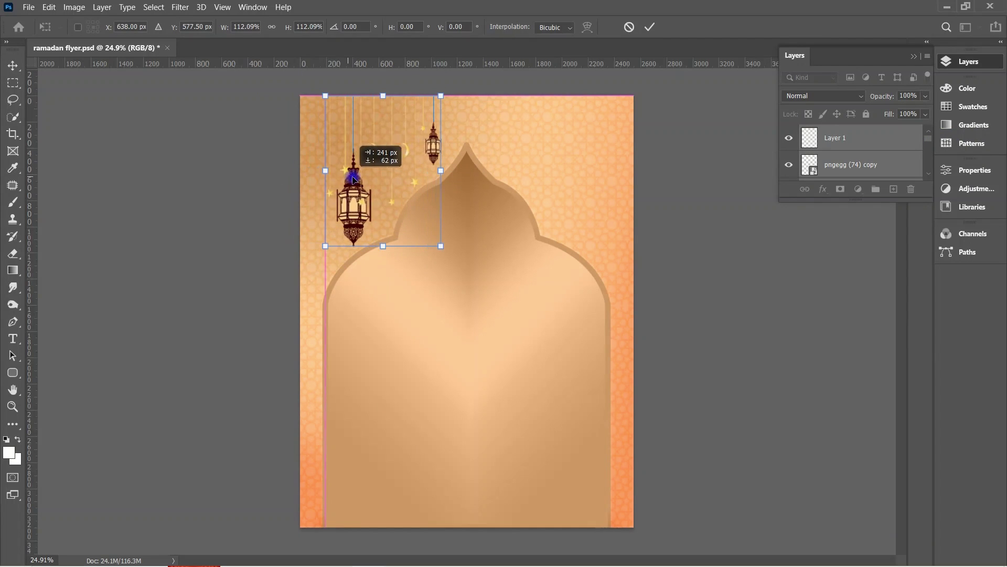
pyautogui.moveTo(383, 96); pyautogui.dragTo(383, 87)
pyautogui.moveTo(351, 179); pyautogui.dragTo(334, 190)
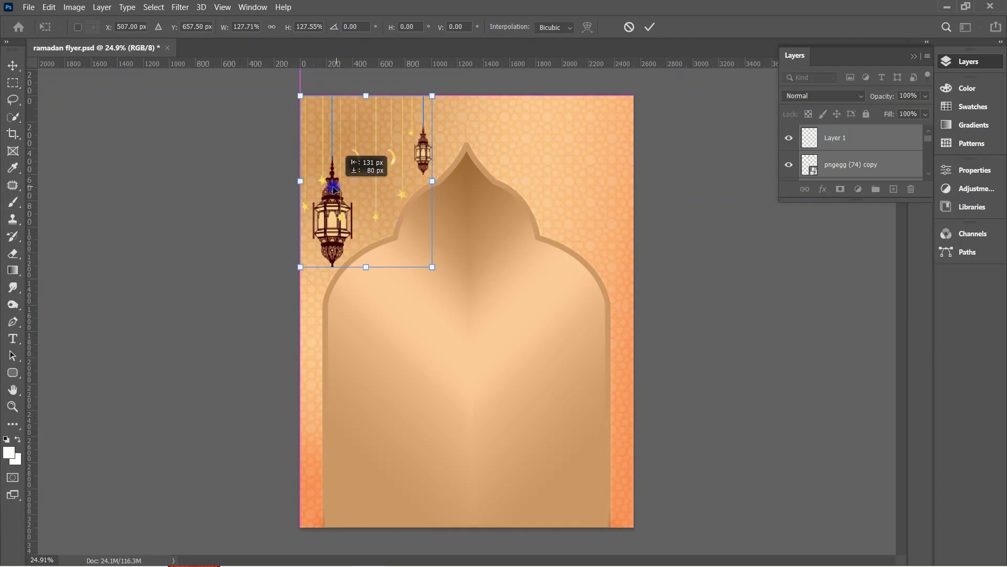
pyautogui.click(649, 27)
pyautogui.click(341, 140)
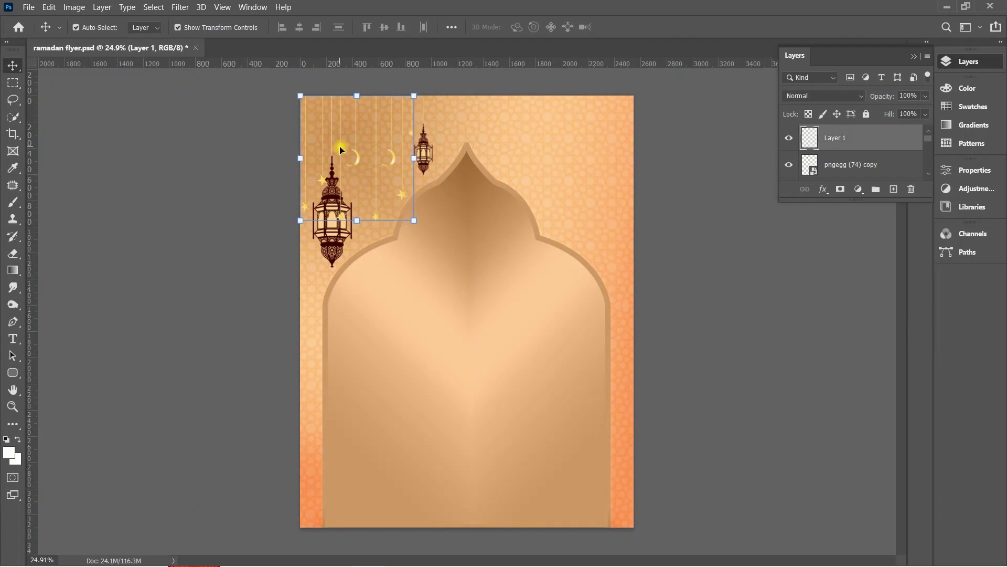
pyautogui.click(694, 147)
# Select the top-left lanterns and stars, undoing the first misplaced copy.
pyautogui.moveTo(252, 95)
pyautogui.mouseDown()
pyautogui.moveTo(414, 153)
pyautogui.moveTo(626, 156)
pyautogui.mouseUp()
pyautogui.rightClick(627, 164)
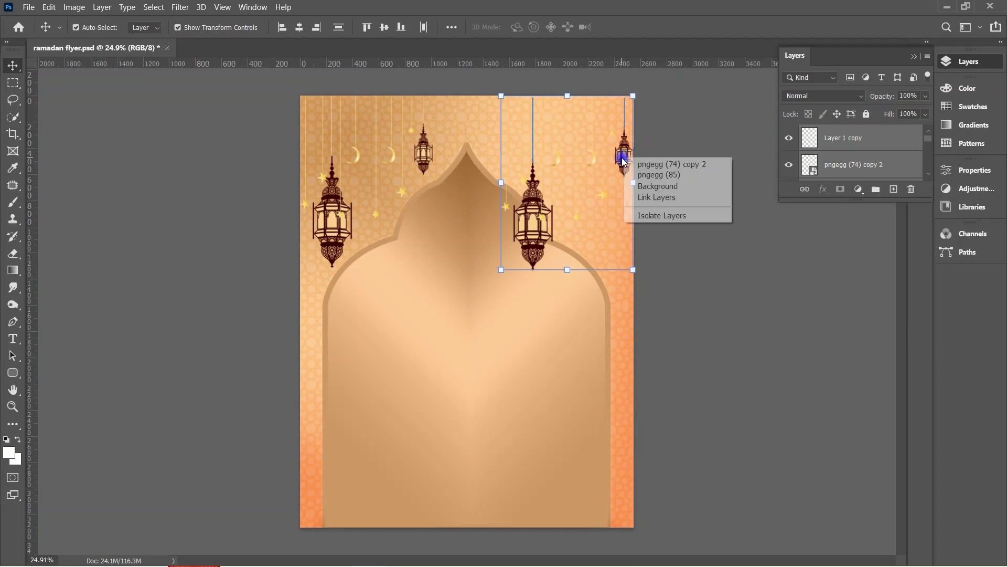
pyautogui.click(615, 164)
pyautogui.press('Escape')
pyautogui.hotkey('ctrl', 'z')
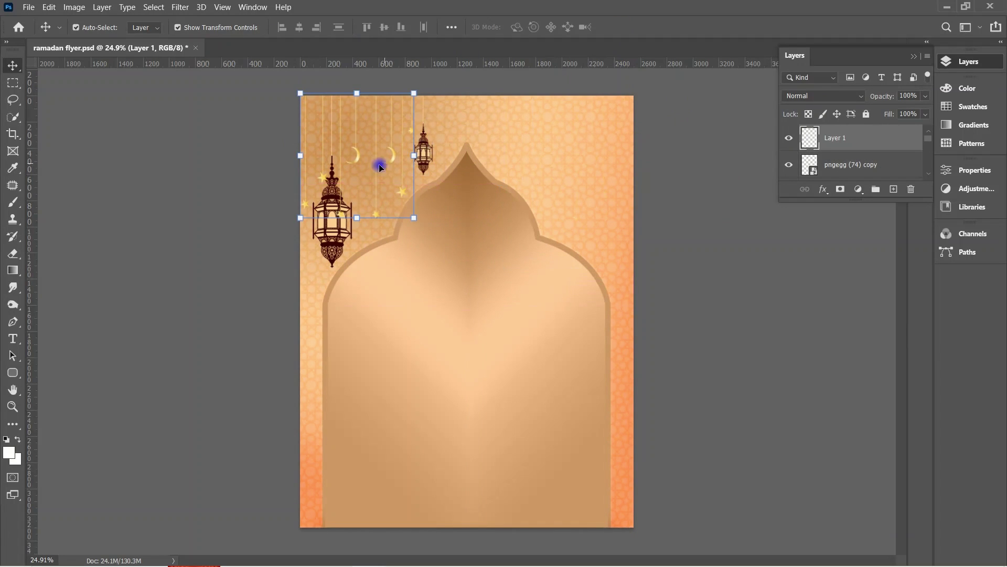
pyautogui.hotkey('ctrl', 't')
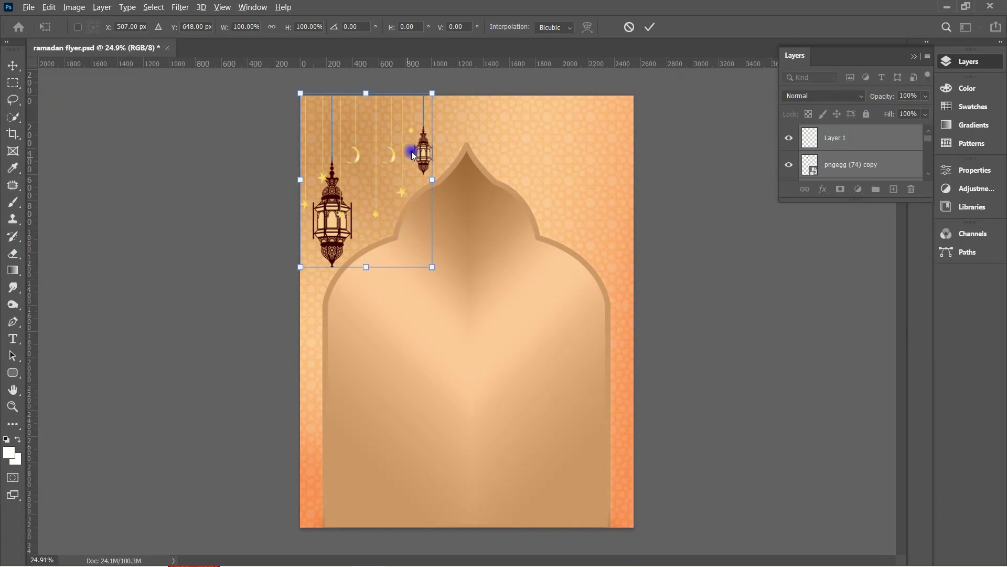
pyautogui.press('Return')
# Duplicate the lanterns and stars onto the right side of the arch.
pyautogui.moveTo(413, 155); pyautogui.dragTo(614, 156)
pyautogui.rightClick(609, 156)
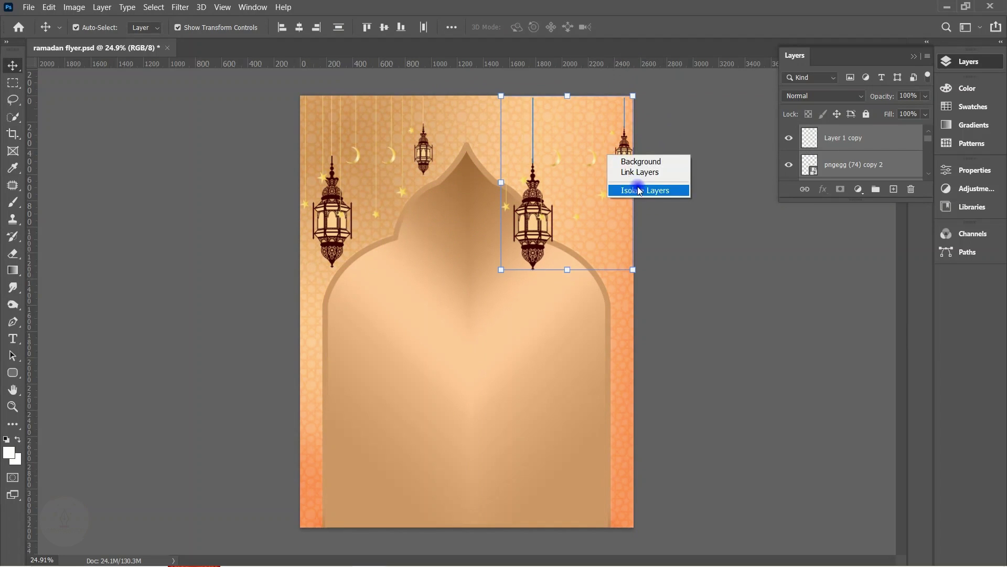
pyautogui.click(639, 190)
pyautogui.hotkey('ctrl', 't')
pyautogui.doubleClick(532, 169)
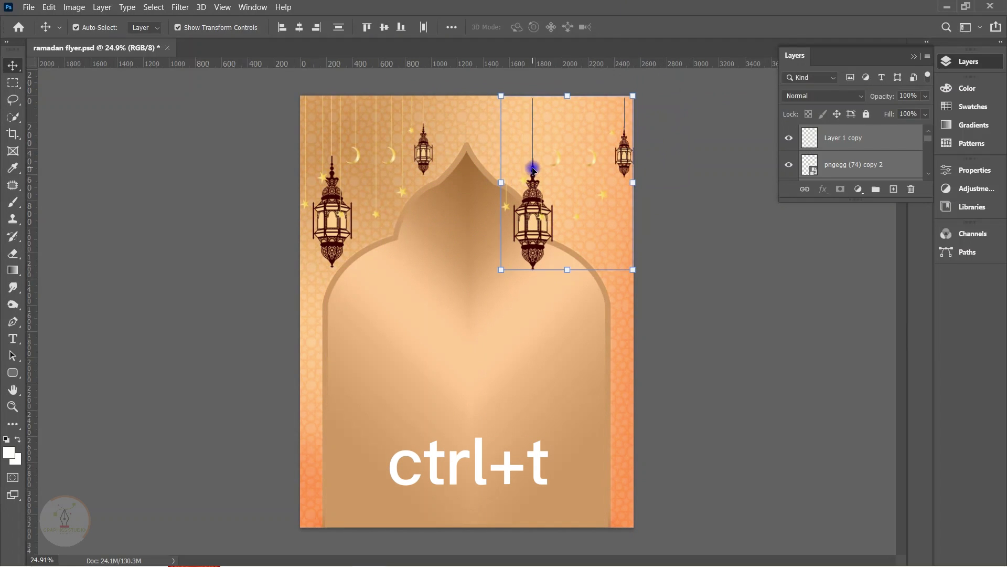
pyautogui.hotkey('ctrl', 't')
pyautogui.rightClick(604, 148)
pyautogui.click(649, 374)
pyautogui.press('Return')
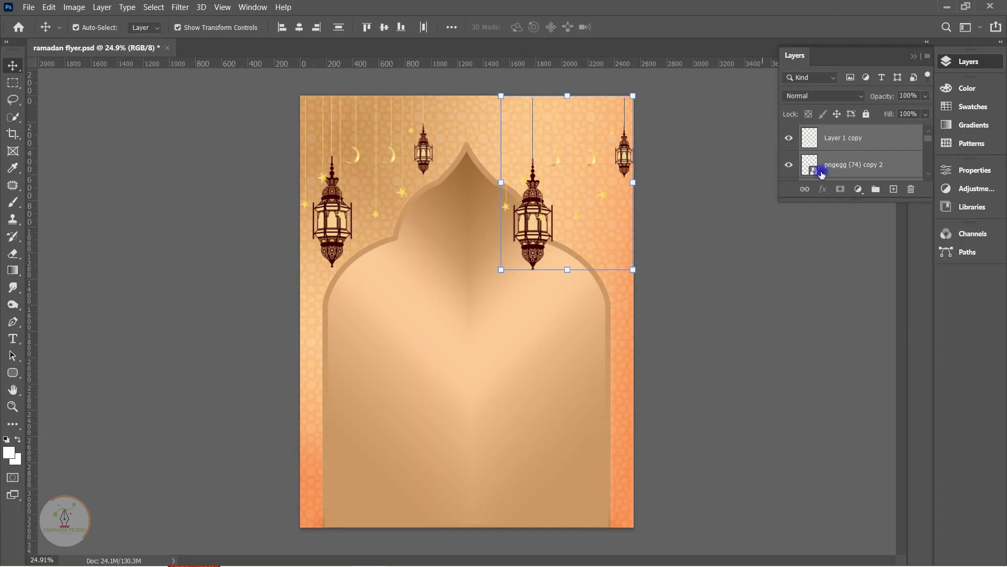
# Group the copied lanterns, flip them horizontally, and align them with the left side.
pyautogui.click(875, 190)
pyautogui.hotkey('ctrl', 't')
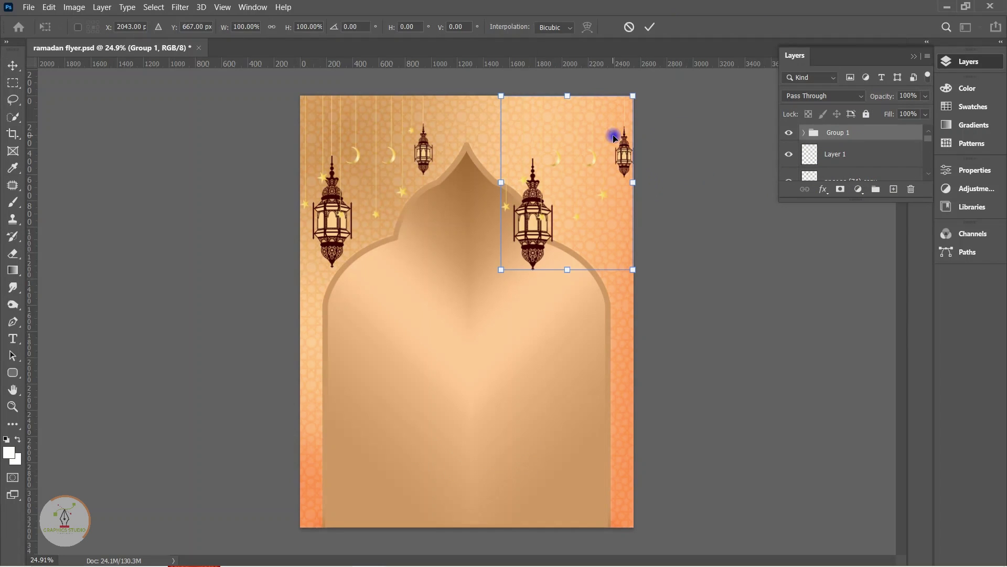
pyautogui.rightClick(612, 141)
pyautogui.click(650, 372)
pyautogui.moveTo(606, 211); pyautogui.dragTo(606, 209)
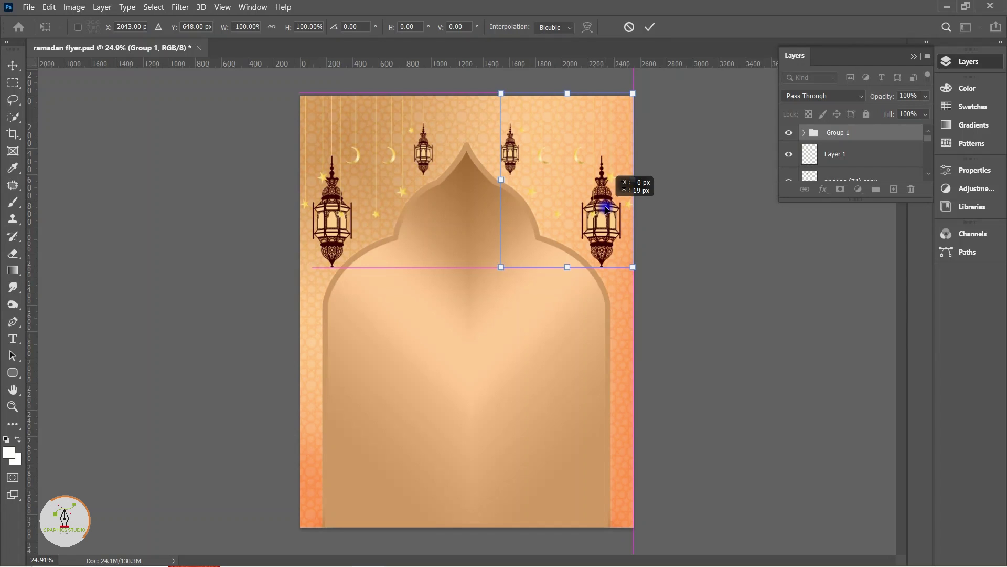
pyautogui.press('Return')
pyautogui.click(742, 129)
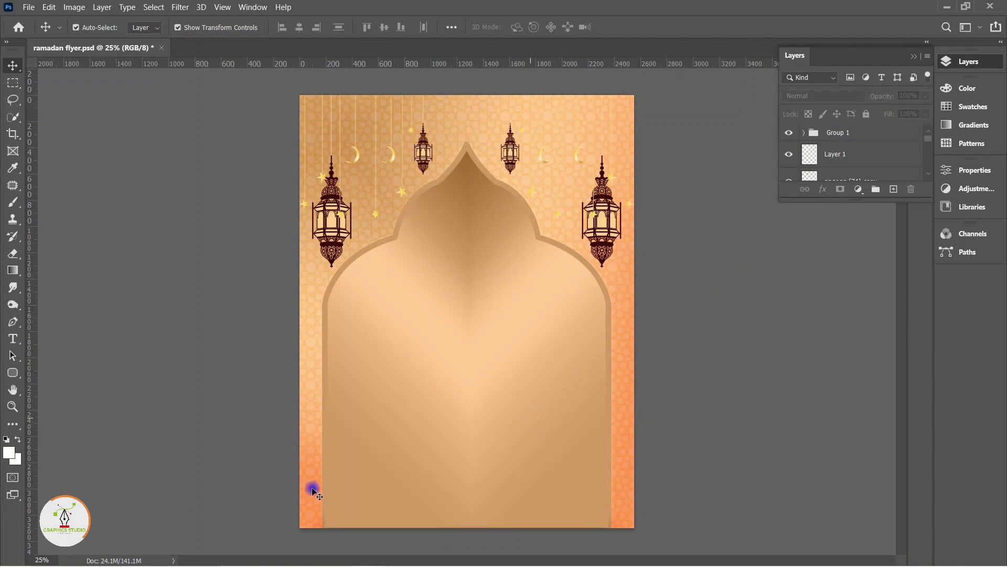
# Place the pngegg (92) mosque image, enlarge it, and move it into the arch bottom.
pyautogui.click(368, 552)
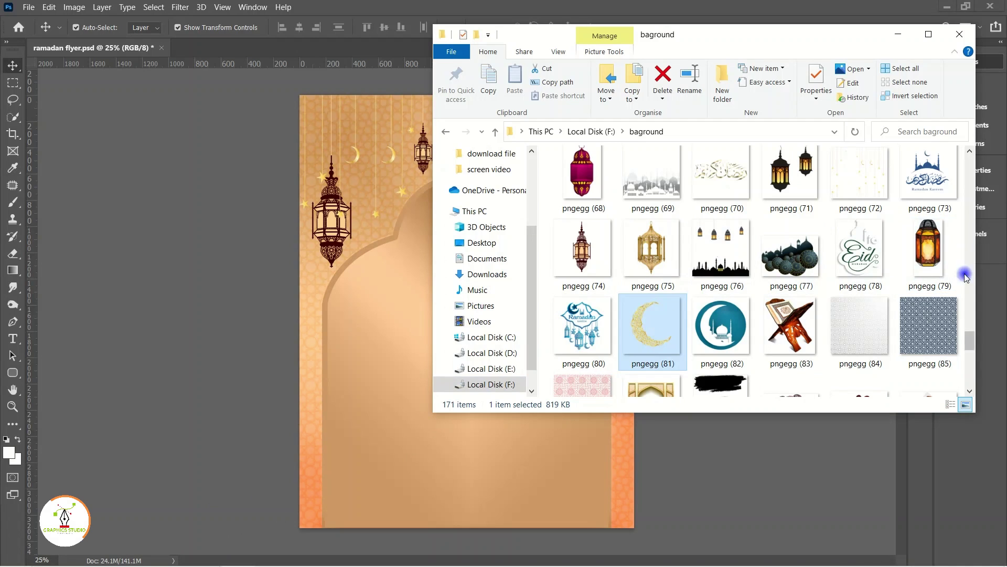
pyautogui.moveTo(970, 351); pyautogui.dragTo(971, 373)
pyautogui.moveTo(583, 242); pyautogui.dragTo(390, 409)
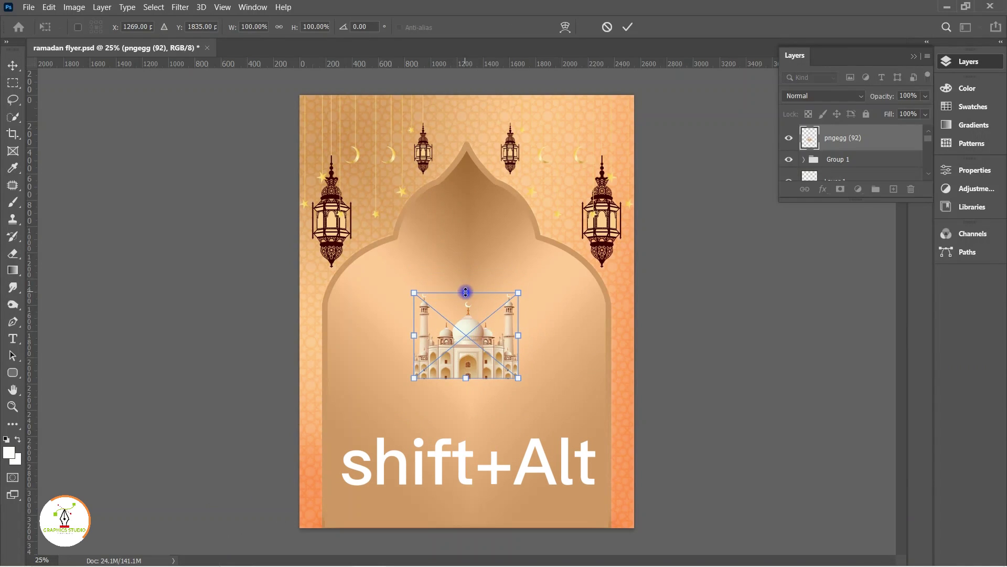
pyautogui.moveTo(466, 293); pyautogui.dragTo(466, 246)
pyautogui.moveTo(478, 326); pyautogui.dragTo(479, 429)
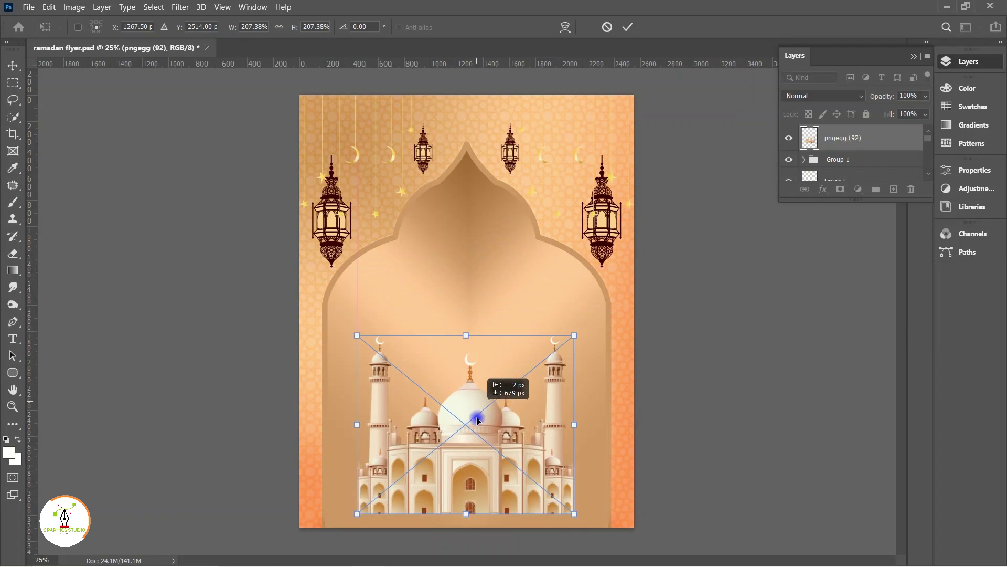
pyautogui.press('Return')
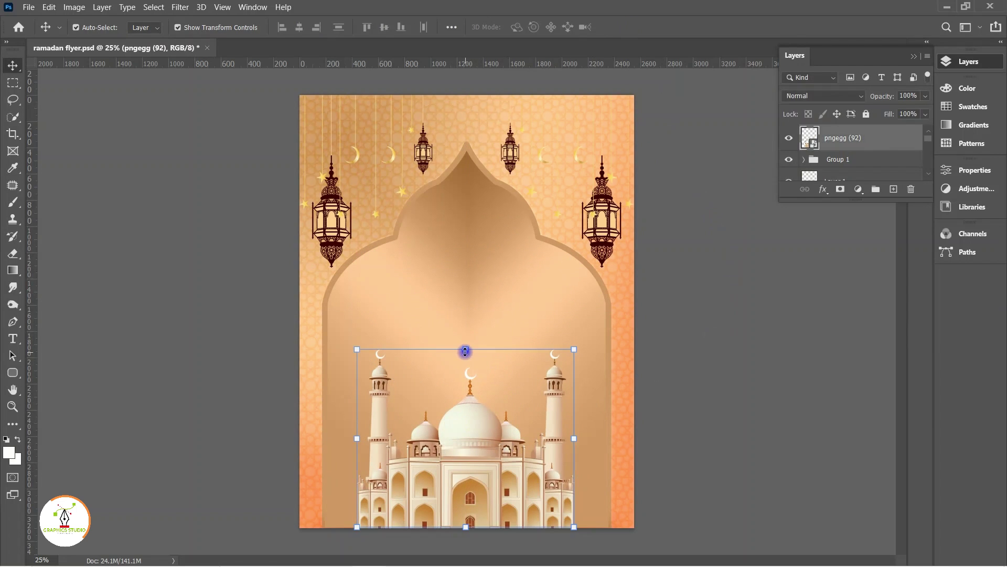
# Settle the mosque at about 200% scale, centred at the bottom of the arch.
pyautogui.moveTo(463, 348)
pyautogui.mouseDown()
pyautogui.moveTo(465, 309)
pyautogui.moveTo(479, 398)
pyautogui.mouseUp()
pyautogui.hotkey('ctrl', 'z')
pyautogui.hotkey('ctrl', 'z')
pyautogui.press('Return')
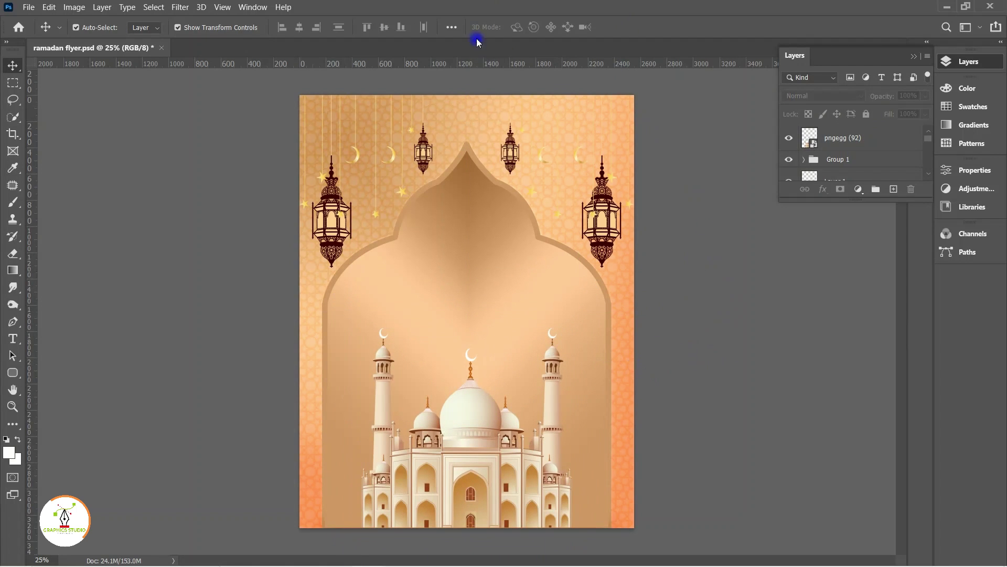
pyautogui.hotkey('ctrl', '0')
pyautogui.click(525, 446)
pyautogui.hotkey('ctrl', 't')
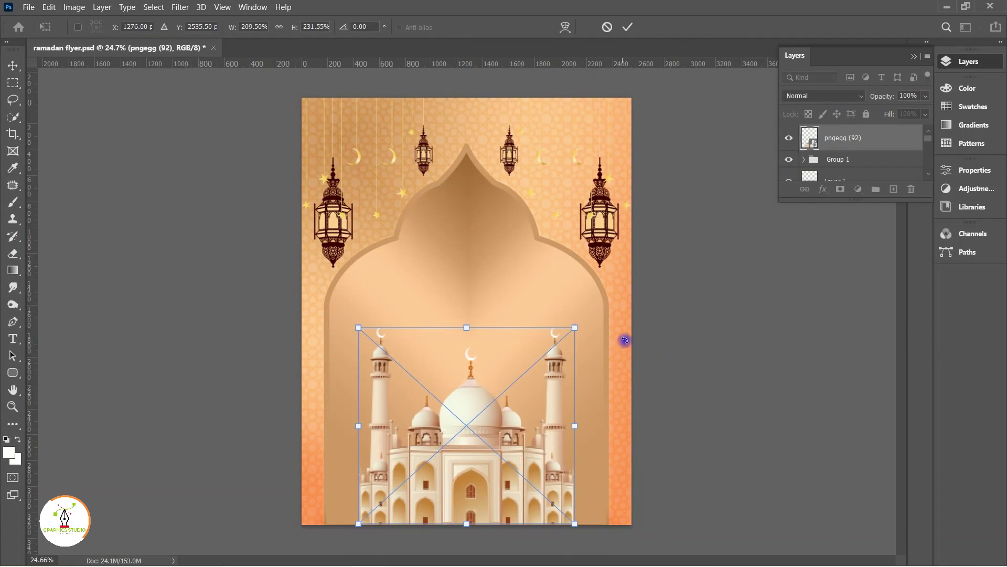
pyautogui.press('Return')
pyautogui.moveTo(488, 467); pyautogui.dragTo(491, 468)
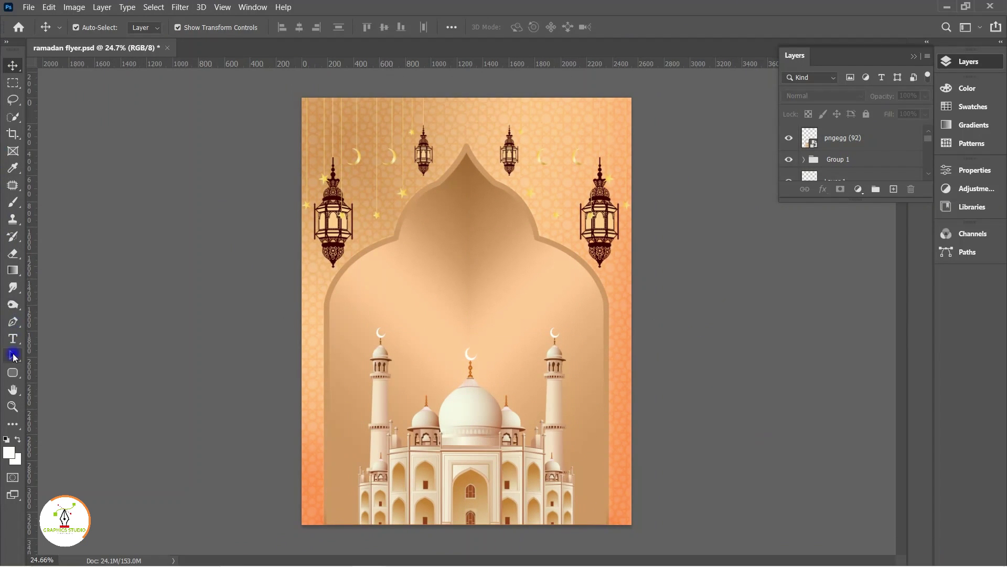
# Type the EID AL-ADHA title inside the arch and enlarge it to about 48 pt.
pyautogui.click(65, 343)
pyautogui.click(430, 290)
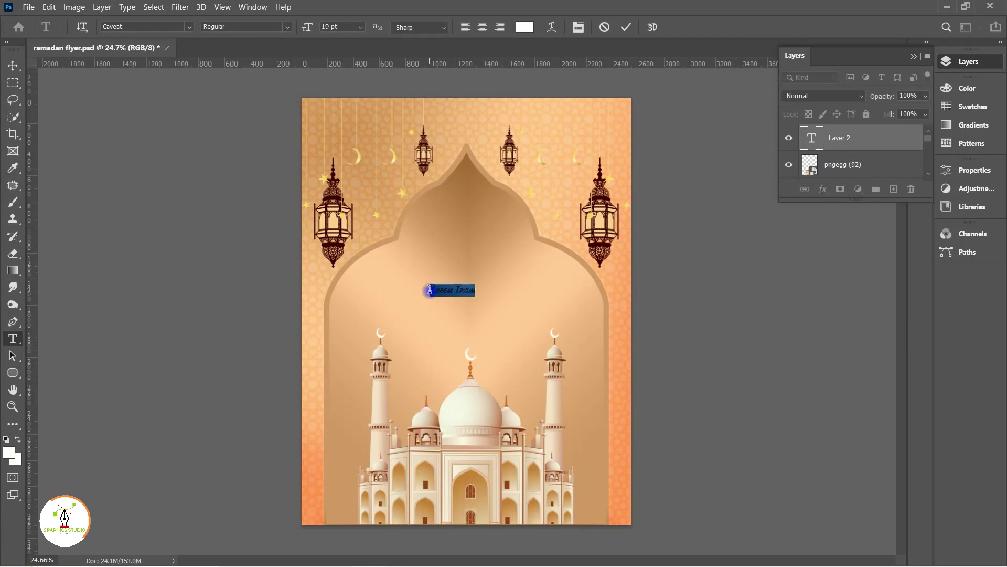
pyautogui.write('EID AL-A')
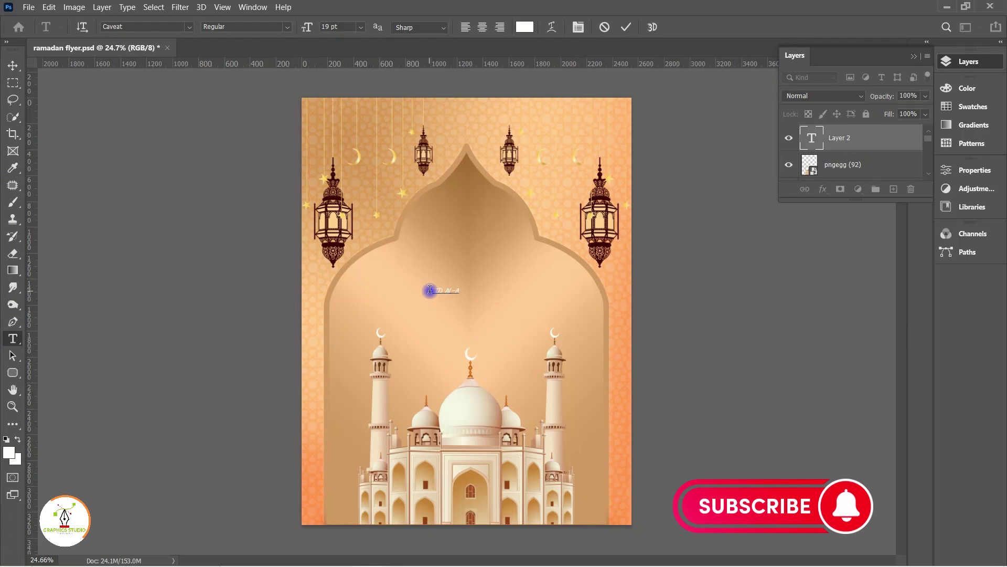
pyautogui.write('DHA')
pyautogui.click(626, 29)
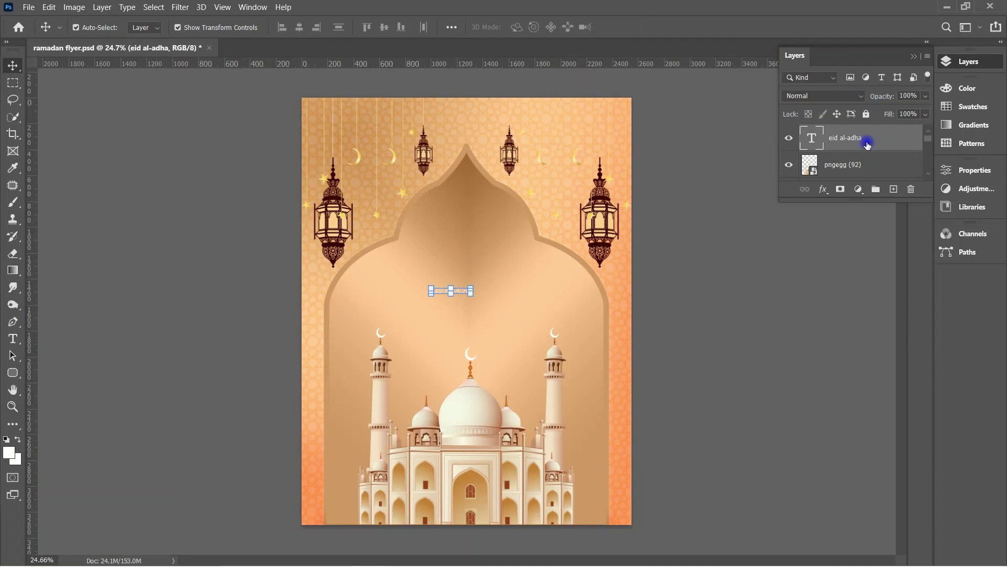
pyautogui.hotkey('ctrl', 't')
pyautogui.moveTo(473, 288); pyautogui.dragTo(510, 282)
pyautogui.press('Return')
# Set the title in Coneria Script Slanted and centre it inside the arch.
pyautogui.doubleClick(812, 137)
pyautogui.hotkey('ctrl', 't')
pyautogui.click(842, 109)
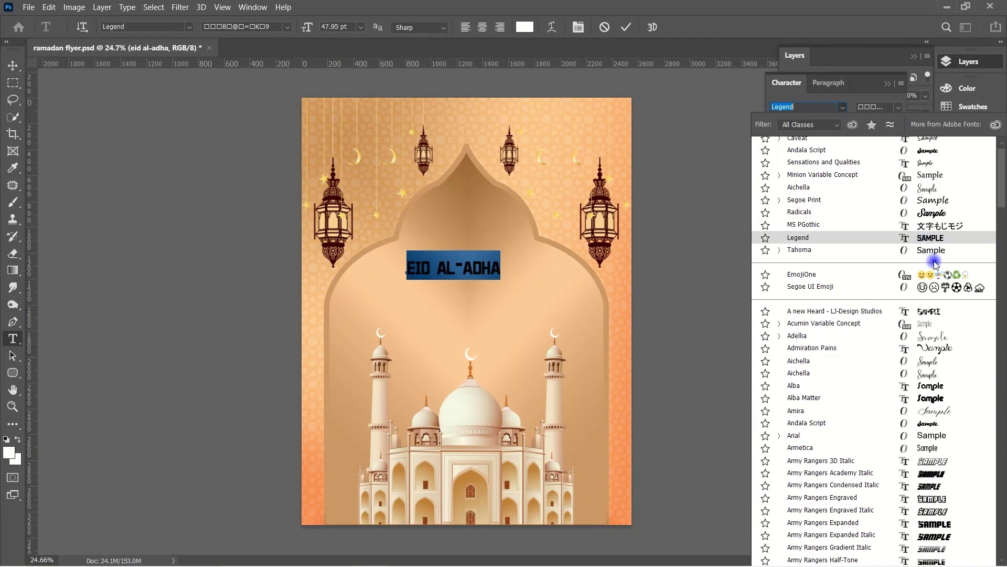
pyautogui.scroll(-10, 938, 166)
pyautogui.click(929, 253)
pyautogui.hotkey('ctrl', 'Return')
pyautogui.press('v')
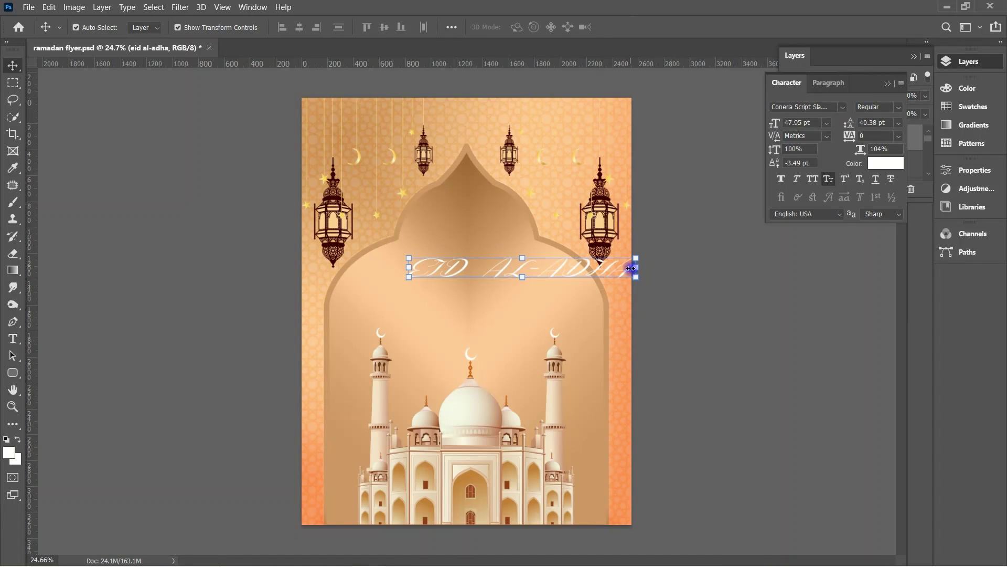
pyautogui.moveTo(525, 269); pyautogui.dragTo(472, 275)
# Draw a thin dark maroon bar with no outline under the title.
pyautogui.rightClick(10, 374)
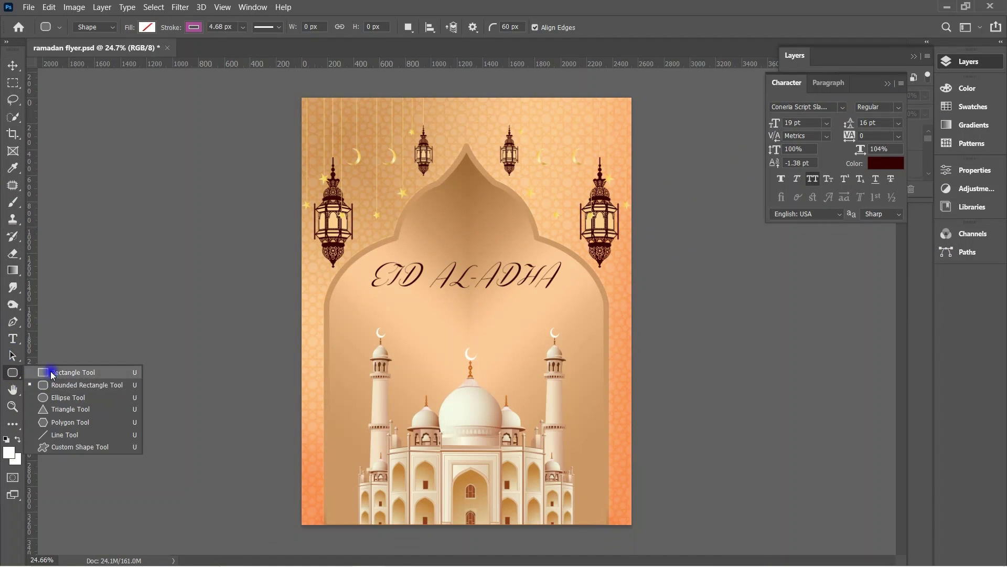
pyautogui.click(66, 369)
pyautogui.moveTo(365, 303); pyautogui.dragTo(416, 305)
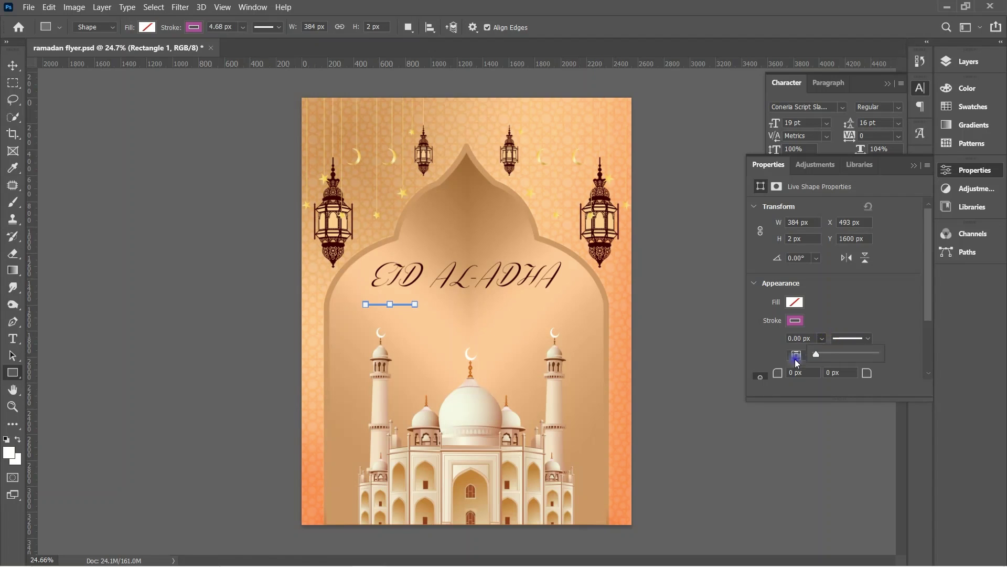
pyautogui.click(796, 321)
pyautogui.click(769, 346)
pyautogui.click(795, 302)
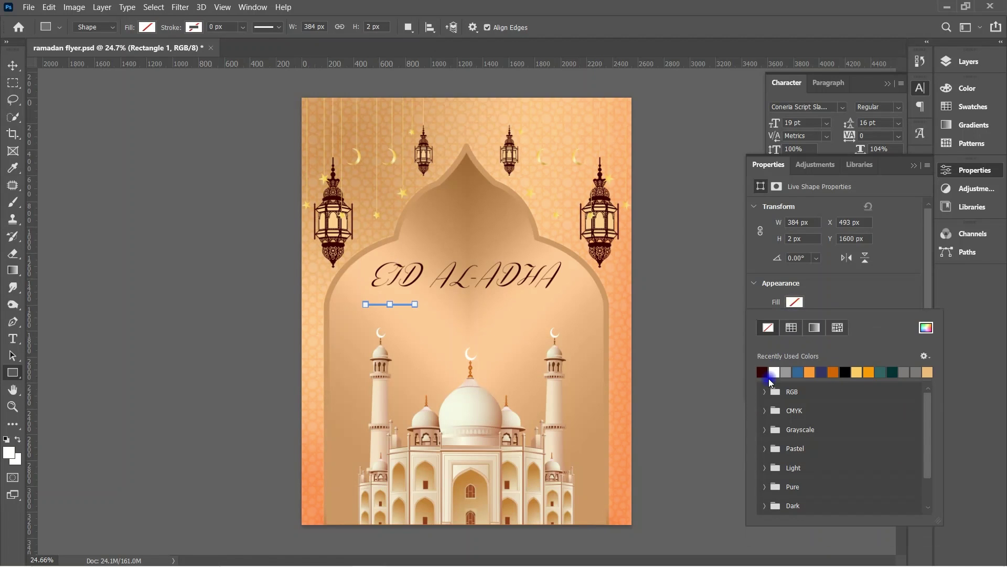
pyautogui.click(762, 371)
pyautogui.click(10, 65)
pyautogui.click(526, 331)
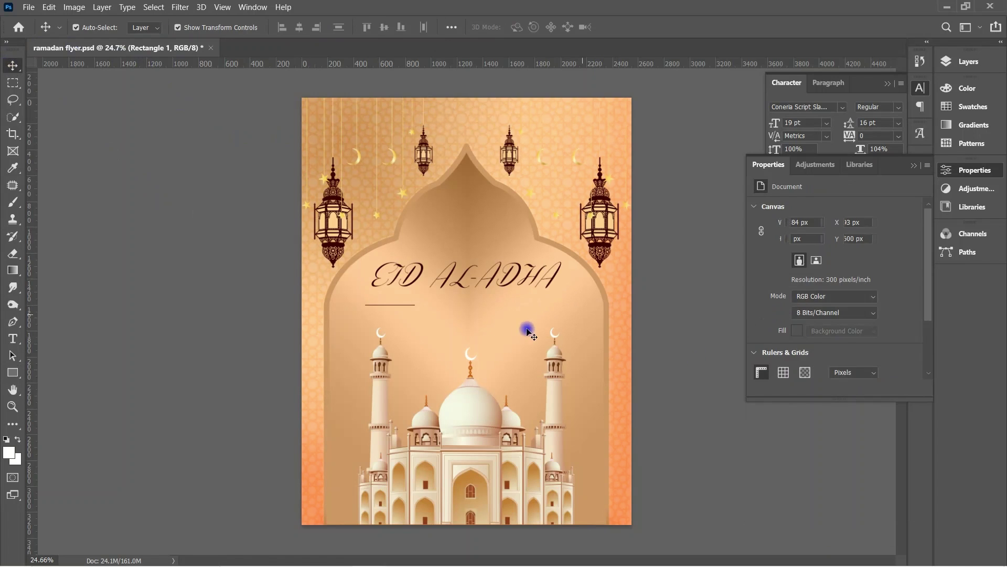
# Add the MUBARAK text, widen the bar, and duplicate it for the other side.
pyautogui.press('t')
pyautogui.click(436, 313)
pyautogui.write('MUBARAK')
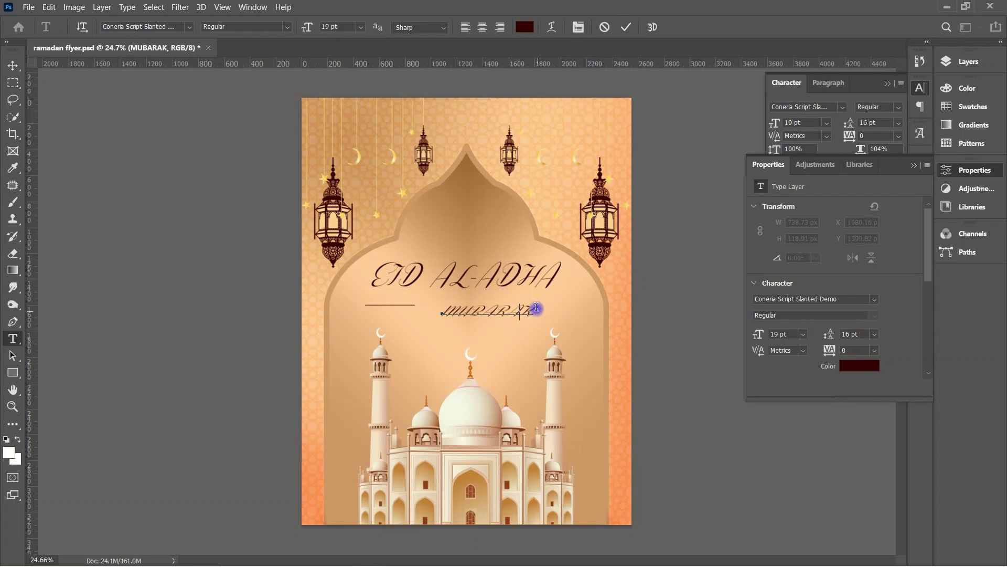
pyautogui.hotkey('ctrl', 'Return')
pyautogui.press('v')
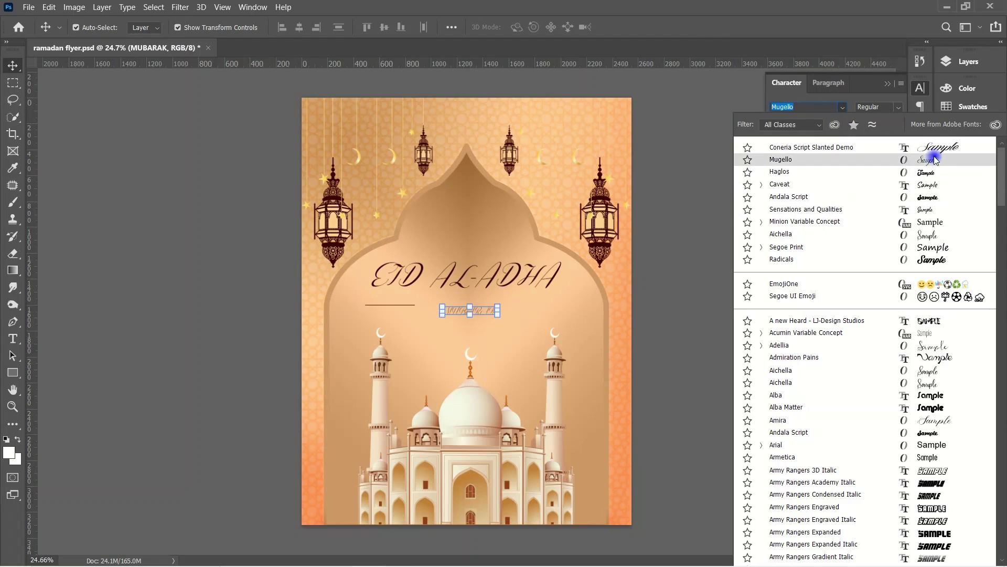
pyautogui.moveTo(415, 302); pyautogui.dragTo(577, 302)
pyautogui.hotkey('ctrl', 't')
pyautogui.click(691, 290)
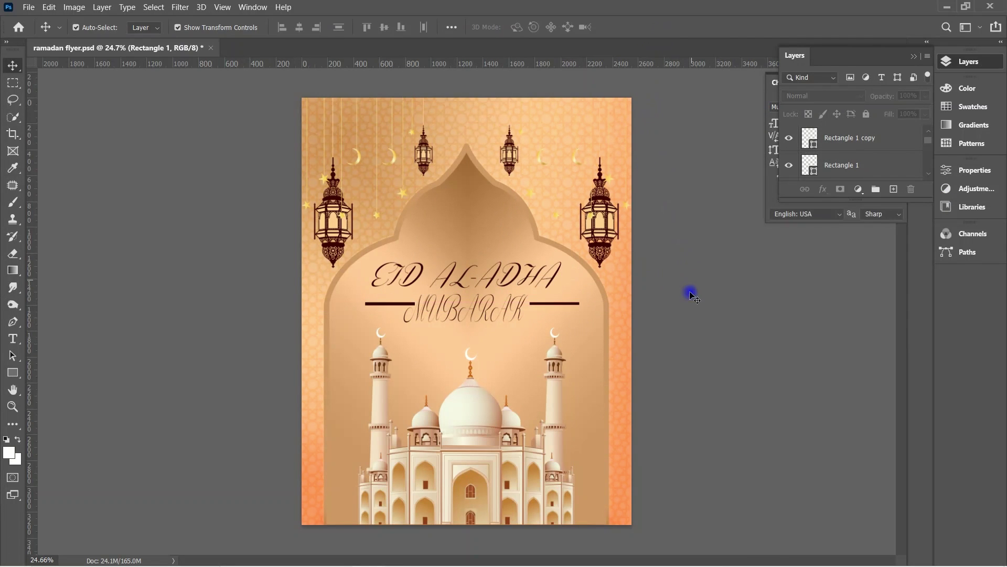
# Move the title, MUBARAK and both bars slightly up and shrink them a little.
pyautogui.click(559, 303)
pyautogui.click(399, 303)
pyautogui.click(575, 315)
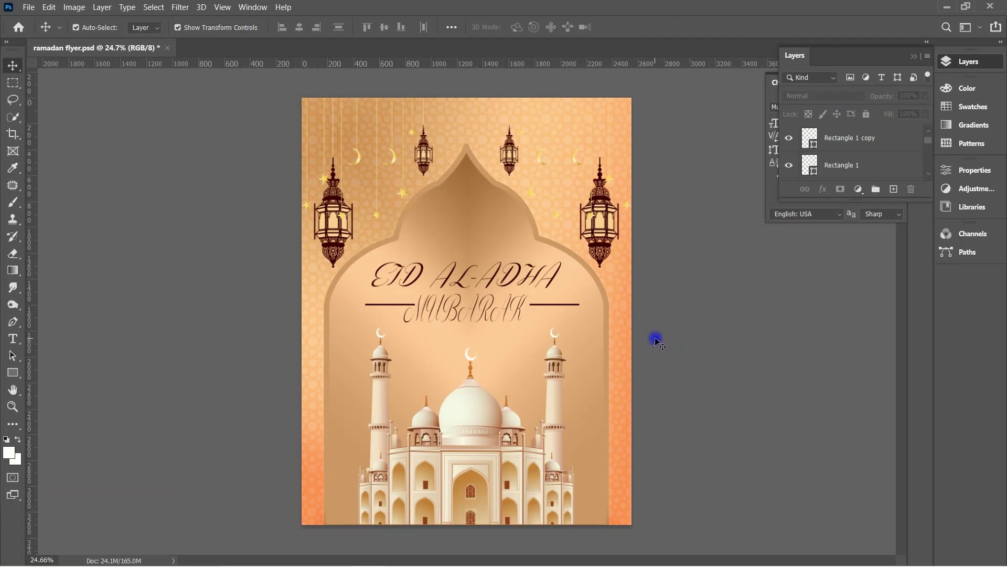
pyautogui.moveTo(414, 268); pyautogui.dragTo(415, 244)
pyautogui.hotkey('ctrl', 't')
pyautogui.moveTo(586, 239); pyautogui.dragTo(559, 252)
# Commit the heading resize, then open the flyer text file in Notepad and select a placeholder passage.
pyautogui.click(651, 27)
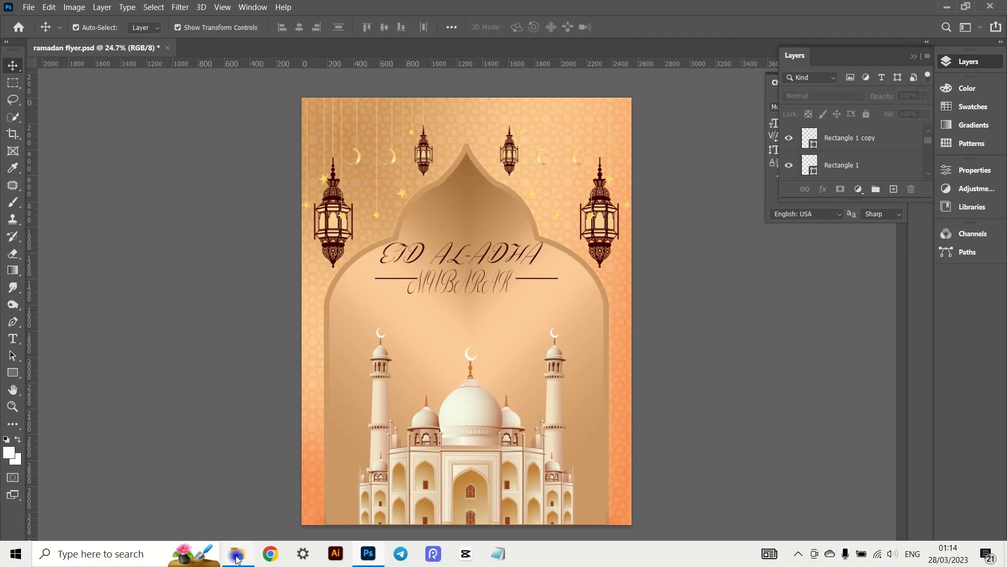
pyautogui.click(493, 555)
pyautogui.click(633, 179)
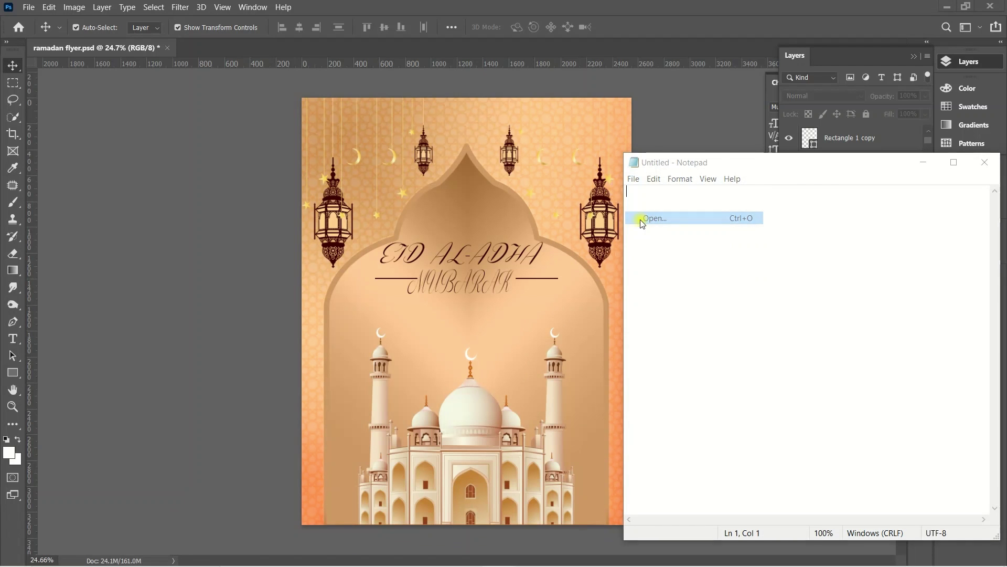
pyautogui.click(644, 216)
pyautogui.click(646, 294)
pyautogui.click(897, 479)
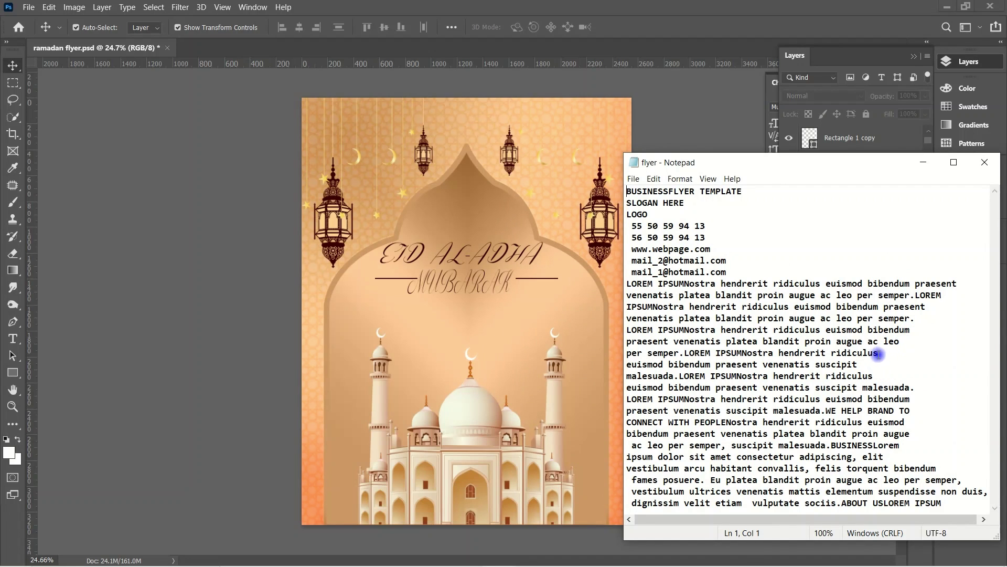
pyautogui.moveTo(878, 354)
pyautogui.mouseDown()
pyautogui.moveTo(604, 349)
pyautogui.moveTo(624, 322)
pyautogui.mouseUp()
# Paste the copied lorem ipsum text and move it up under MUBARAK.
pyautogui.click(424, 329)
pyautogui.press('t')
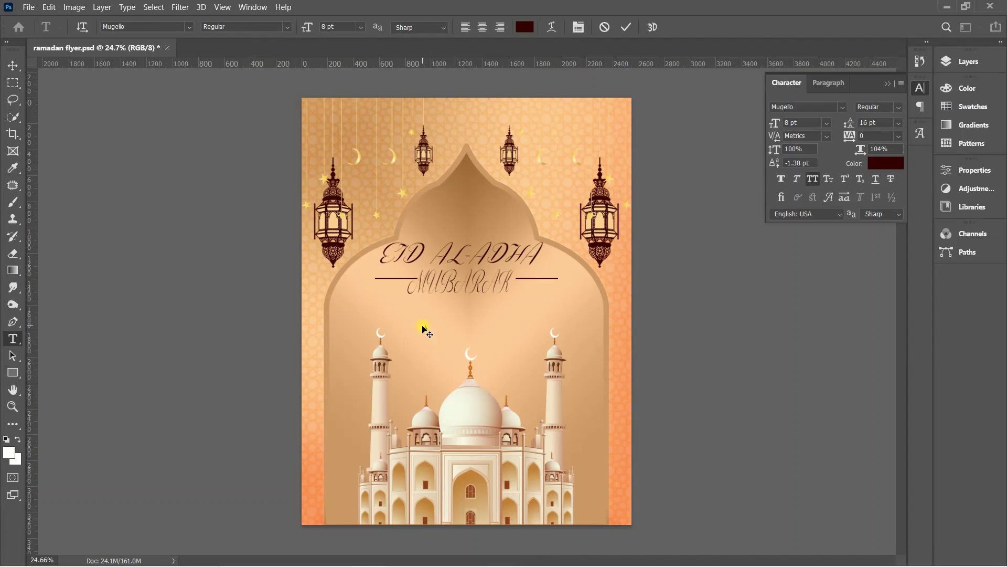
pyautogui.hotkey('ctrl', 'v')
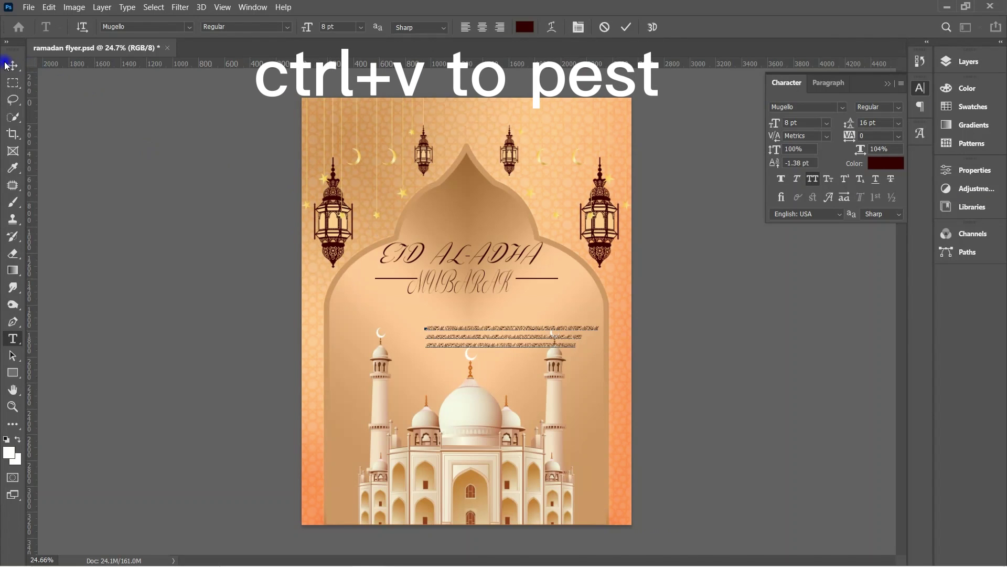
pyautogui.click(6, 65)
pyautogui.click(530, 329)
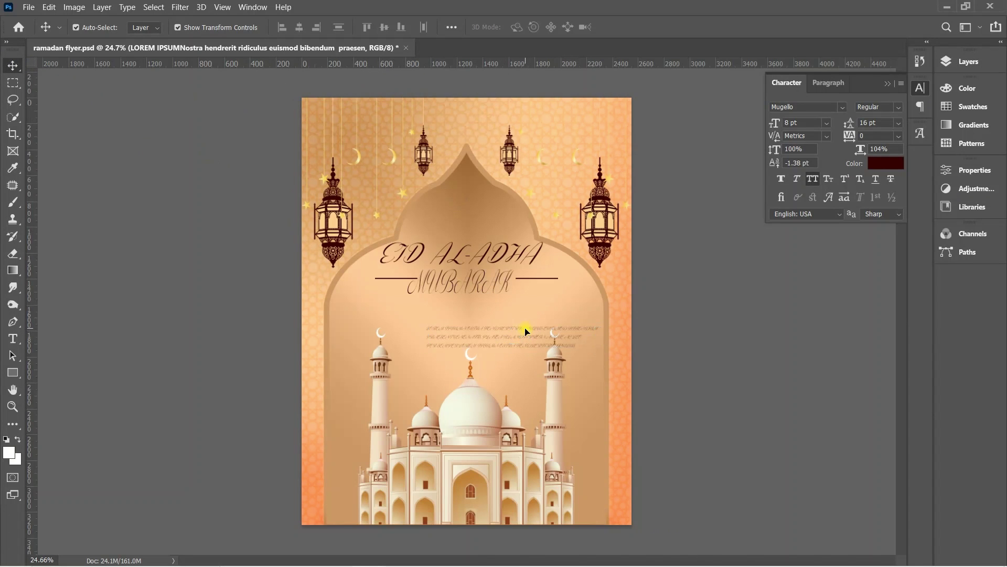
pyautogui.moveTo(523, 342); pyautogui.dragTo(505, 307)
# Set the body text in Minion Variable Concept, resize it, and centre it under MUBARAK.
pyautogui.click(787, 82)
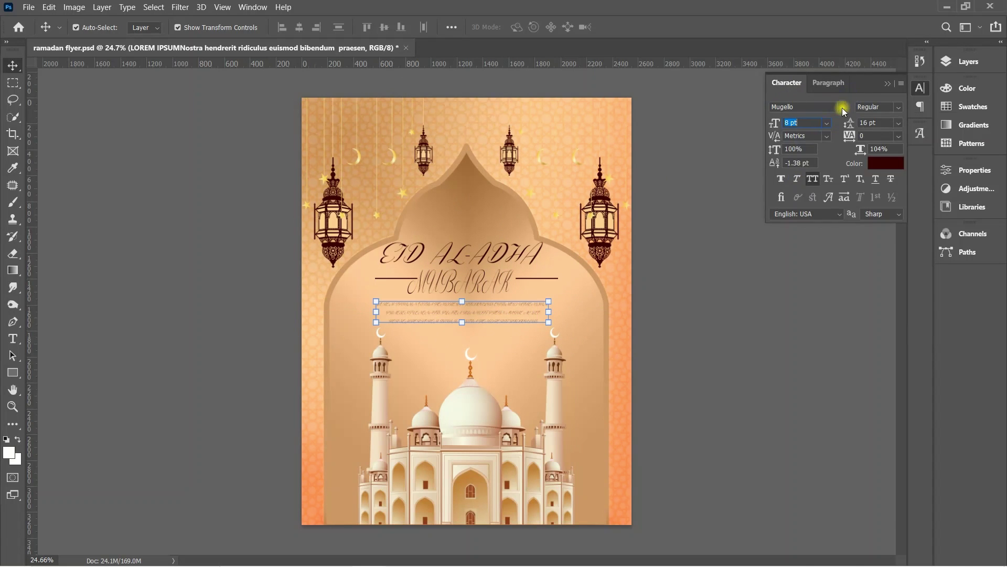
pyautogui.click(843, 107)
pyautogui.click(845, 231)
pyautogui.hotkey('ctrl', 't')
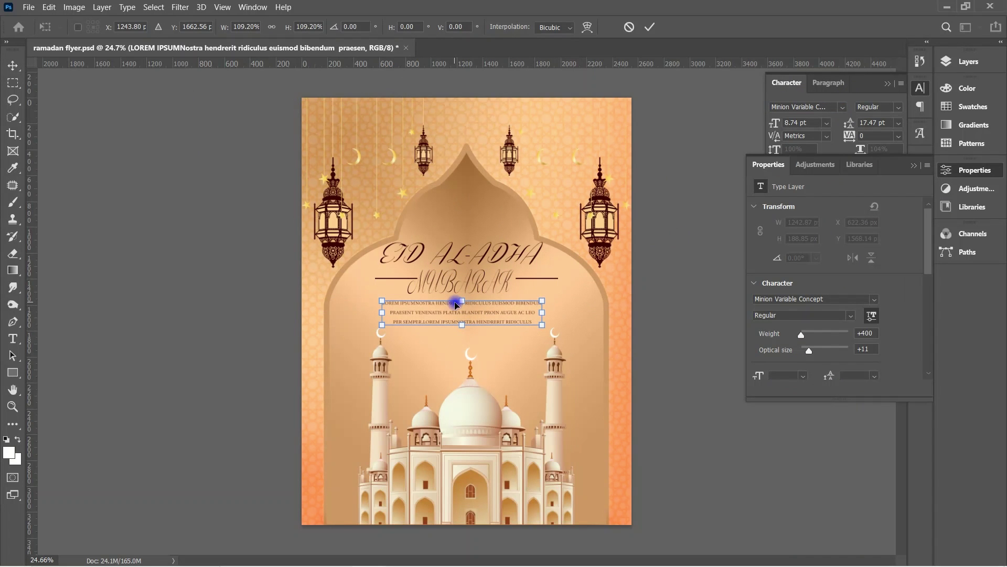
pyautogui.click(654, 27)
pyautogui.moveTo(524, 299); pyautogui.dragTo(524, 305)
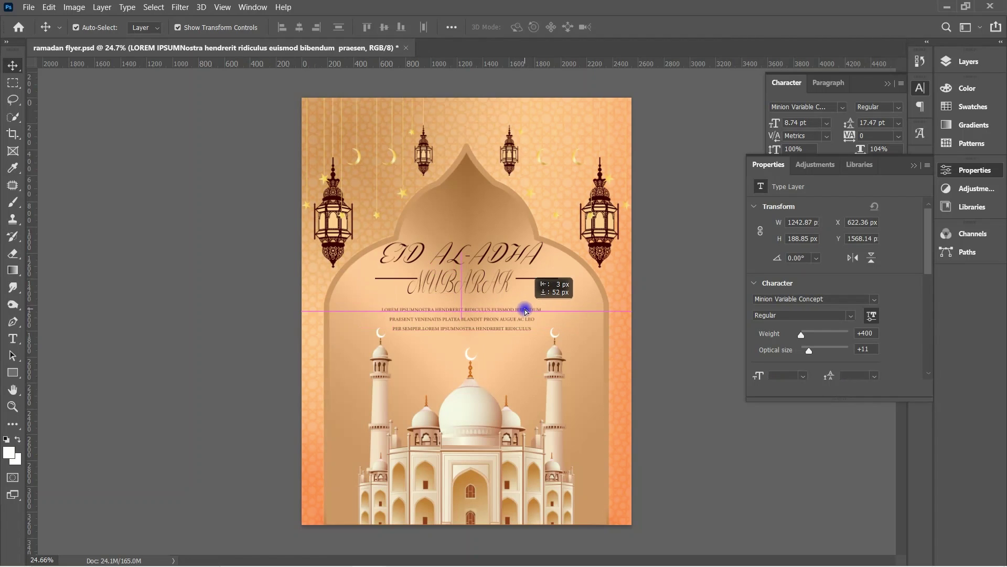
pyautogui.click(493, 291)
# Copy a small upper-left crescent moon to new layers and move one copy to the arch centre.
pyautogui.click(13, 82)
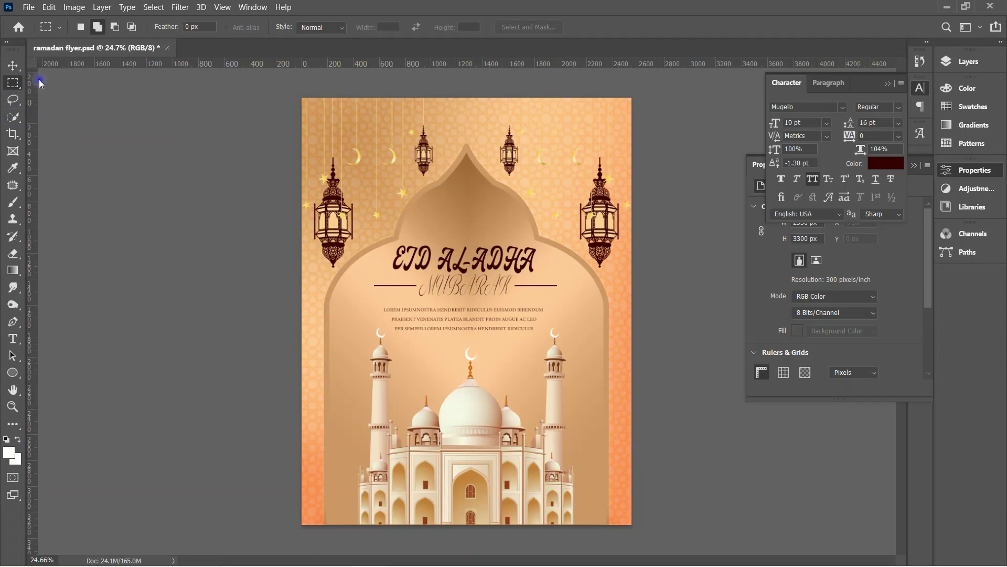
pyautogui.moveTo(344, 136); pyautogui.dragTo(370, 175)
pyautogui.hotkey('ctrl', 'j')
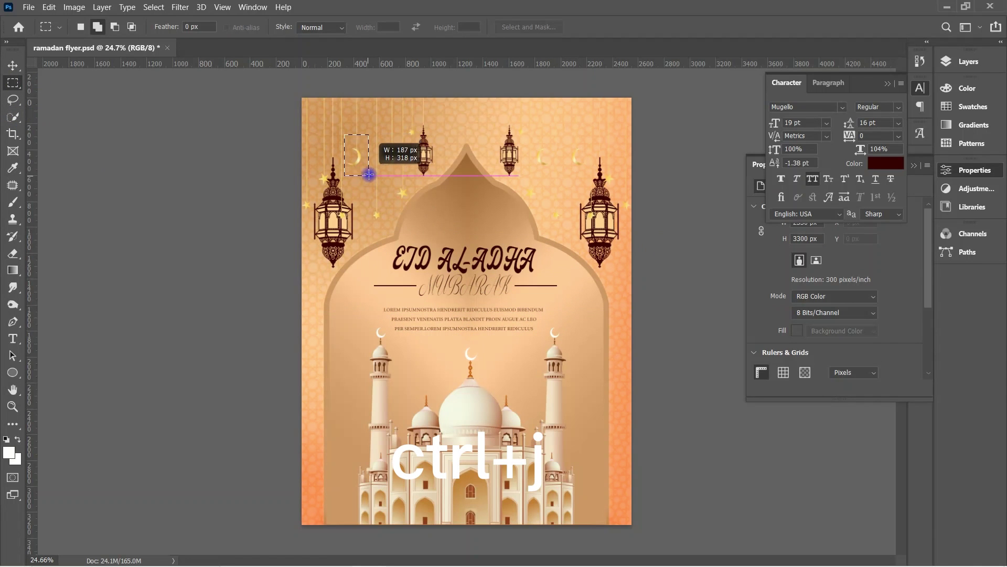
pyautogui.press('v')
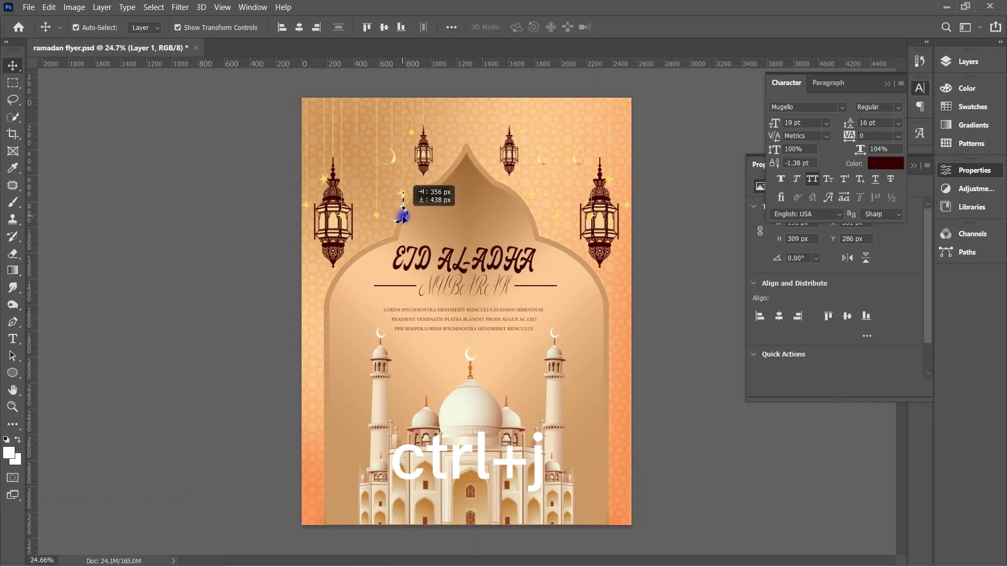
pyautogui.hotkey('ctrl', 'j')
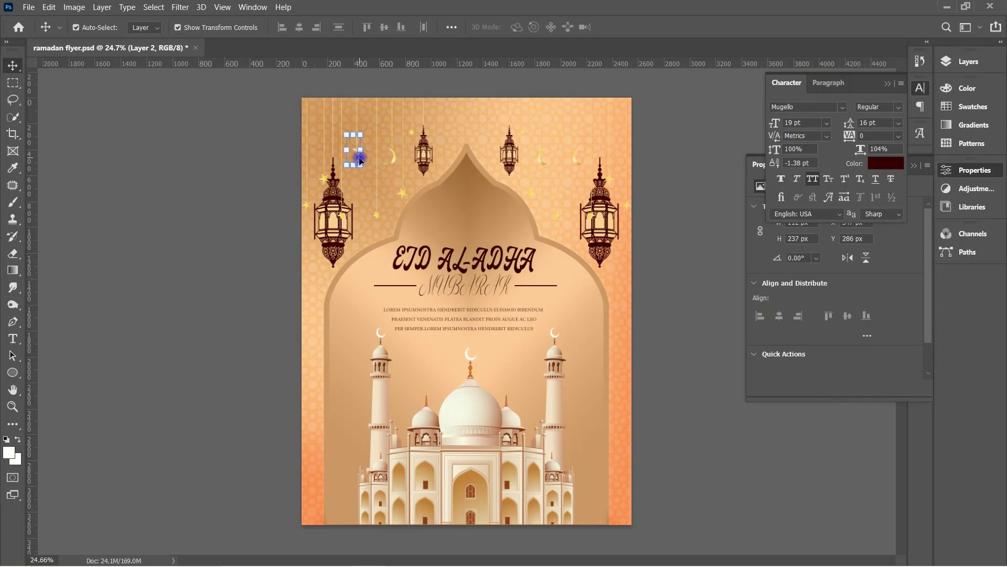
pyautogui.moveTo(355, 161); pyautogui.dragTo(474, 221)
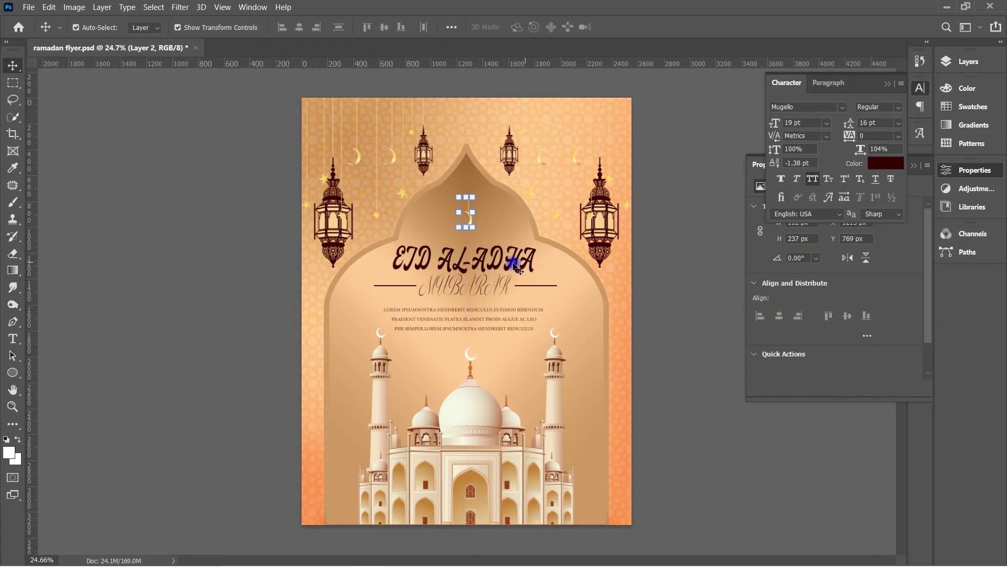
# Zoom in on the centre crescent and set the Pen tool to path mode.
pyautogui.click(12, 406)
pyautogui.moveTo(408, 225)
pyautogui.mouseDown()
pyautogui.moveTo(467, 294)
pyautogui.moveTo(388, 243)
pyautogui.moveTo(212, 262)
pyautogui.mouseUp()
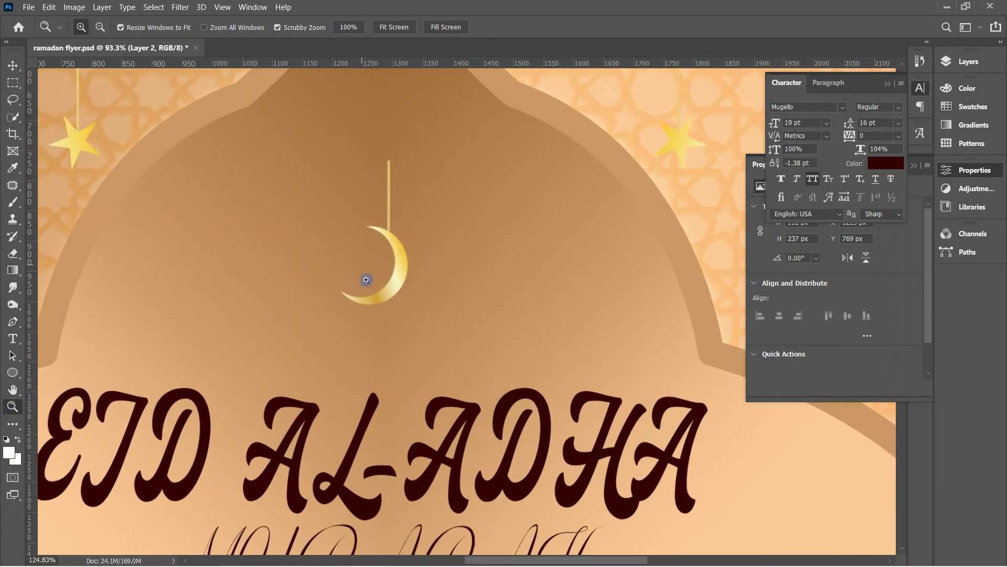
pyautogui.click(13, 322)
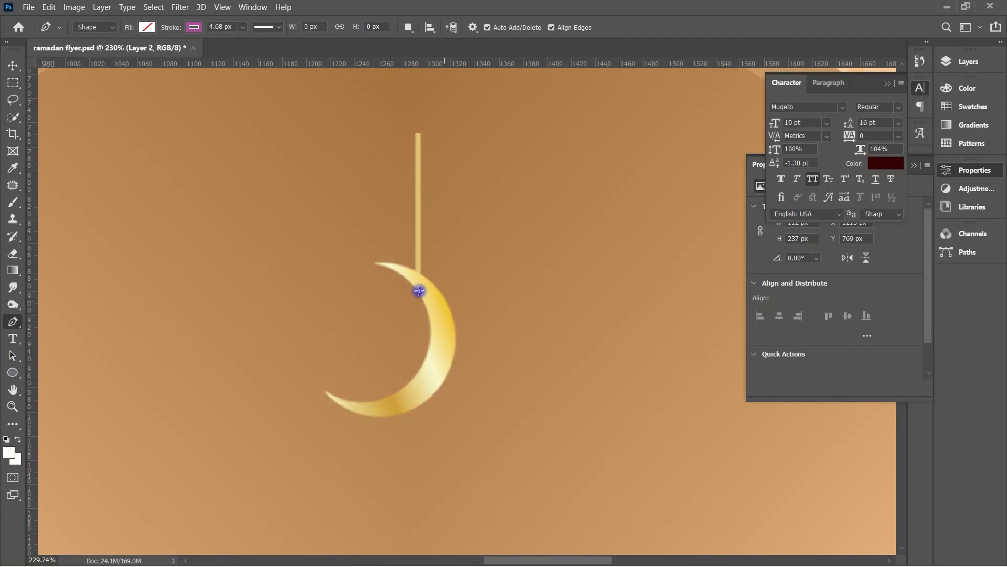
pyautogui.click(149, 28)
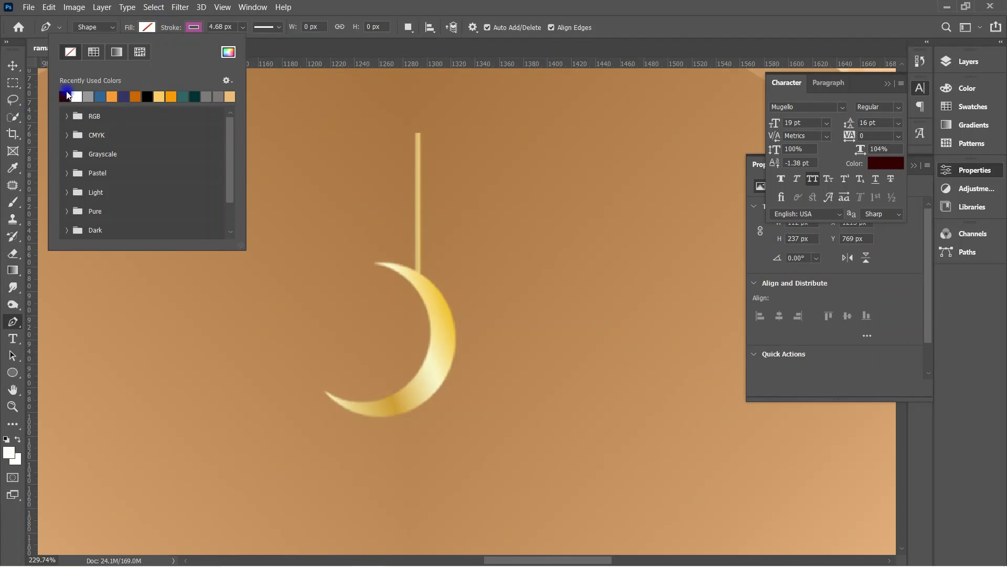
pyautogui.click(150, 28)
# Trace a closed path around the crescent's hanging string and turn it into a selection.
pyautogui.click(95, 26)
pyautogui.click(87, 49)
pyautogui.click(415, 267)
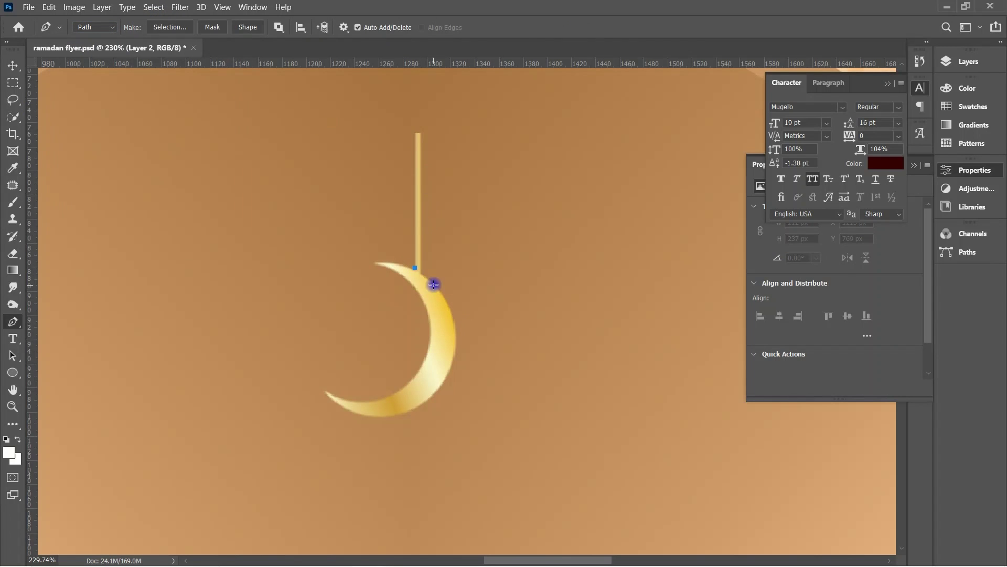
pyautogui.click(421, 274)
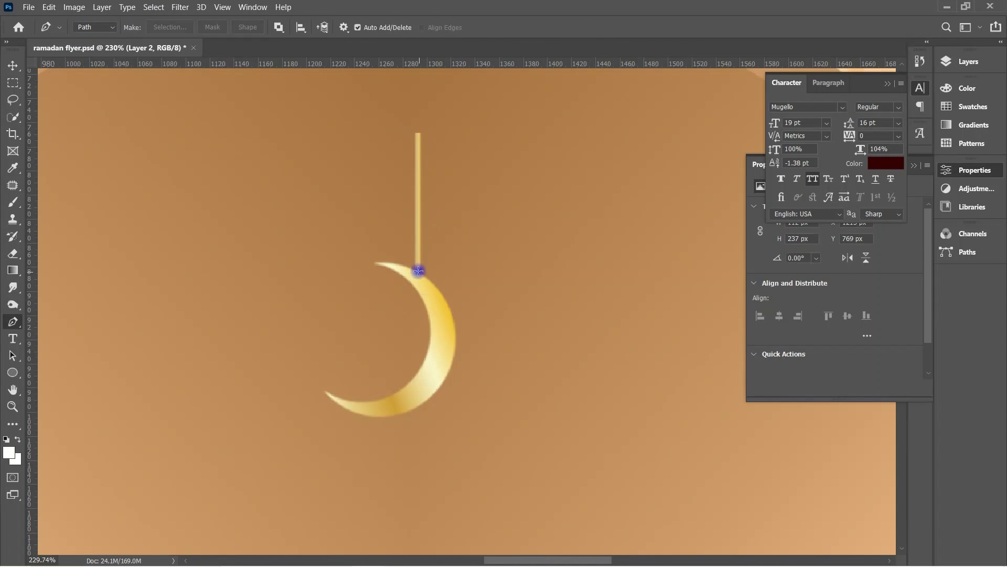
pyautogui.click(428, 250)
pyautogui.click(434, 157)
pyautogui.click(416, 114)
pyautogui.click(389, 150)
pyautogui.click(393, 223)
pyautogui.press('Return')
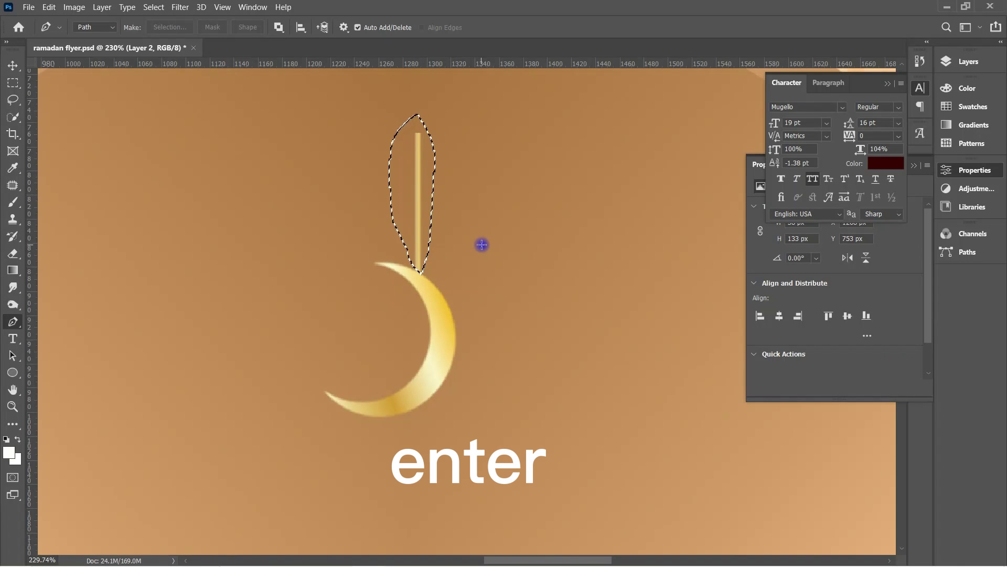
# Delete the string, deselect, and zoom out to fit the whole flyer.
pyautogui.click(12, 65)
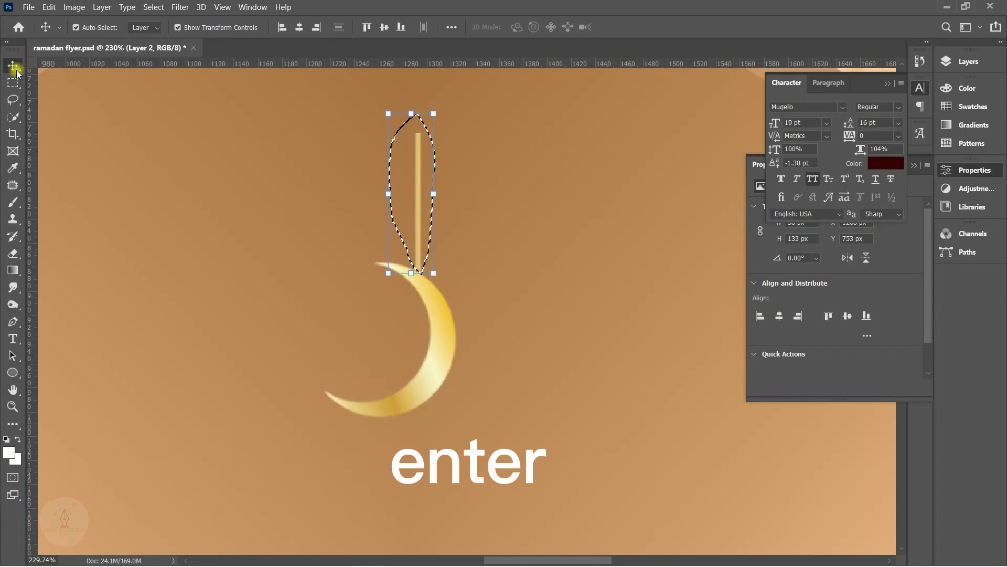
pyautogui.press('Delete')
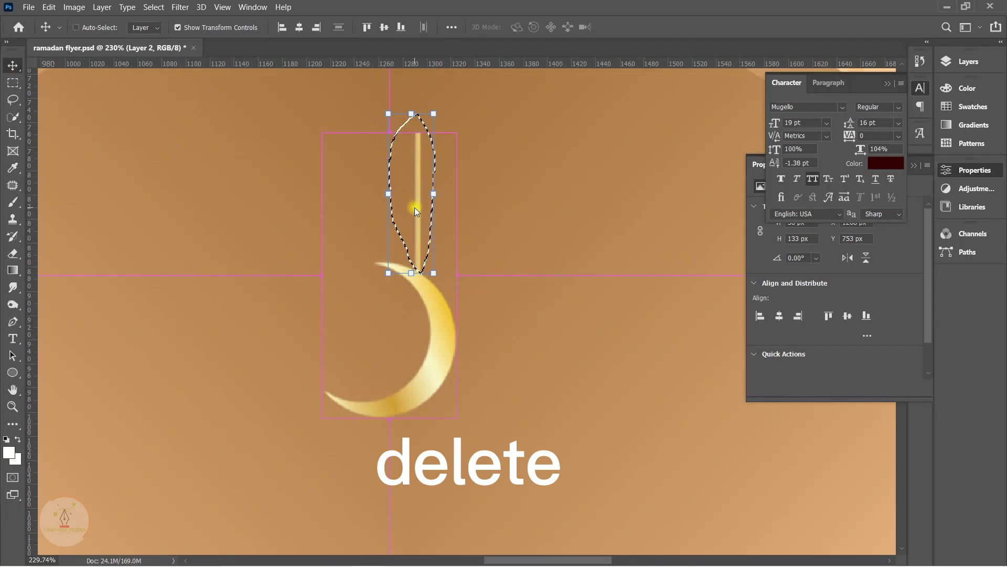
pyautogui.moveTo(415, 212); pyautogui.dragTo(490, 202)
pyautogui.hotkey('ctrl', 'd')
pyautogui.press('z')
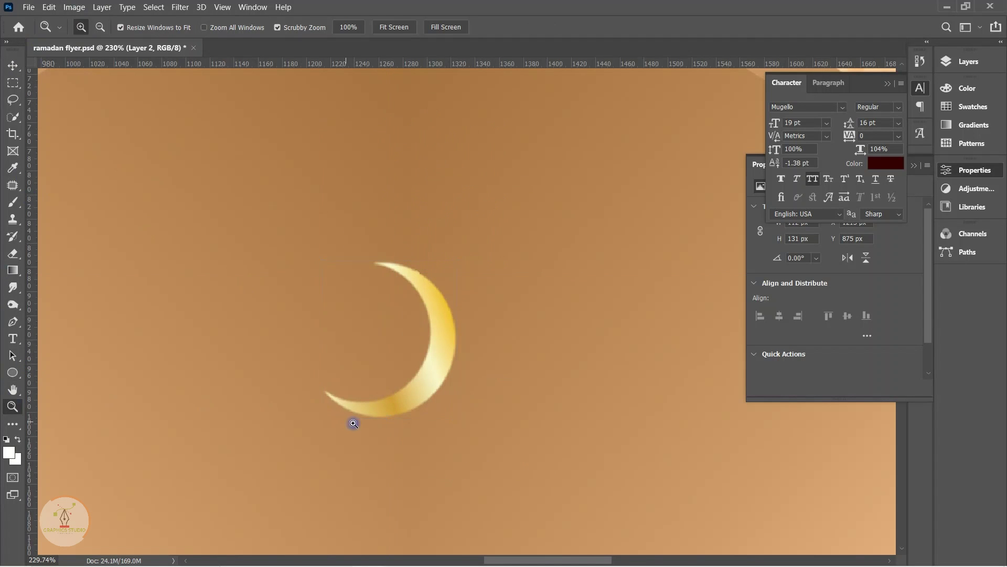
pyautogui.hotkey('ctrl', '0')
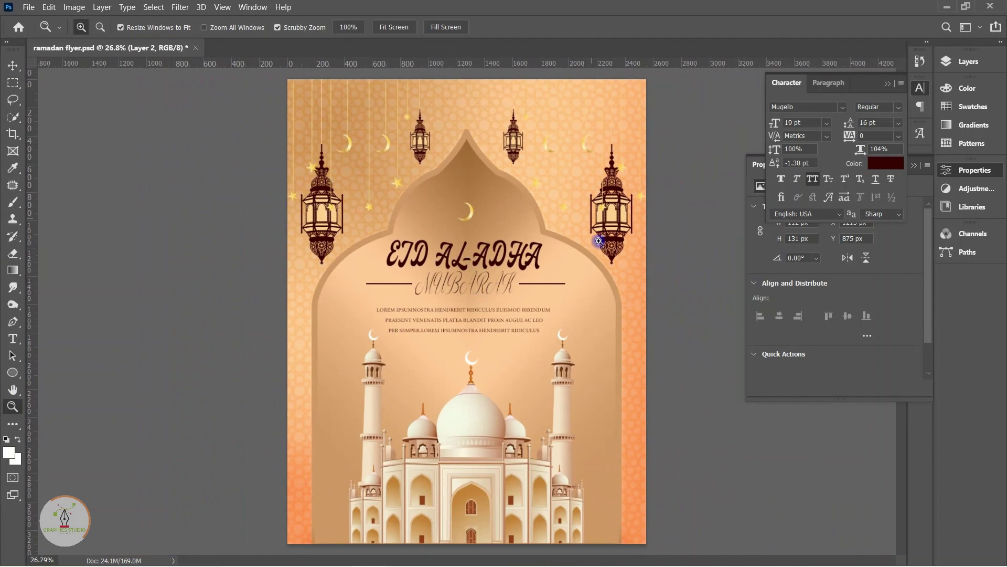
# Enlarge the crescent moon to about 305%, tilt it slightly and nudge it into the arch top.
pyautogui.click(11, 66)
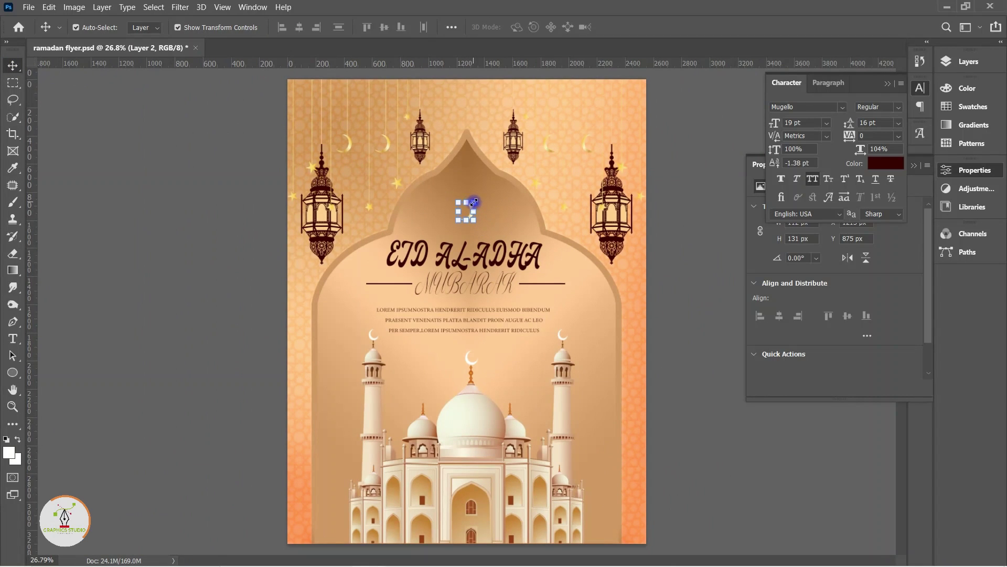
pyautogui.moveTo(474, 202); pyautogui.dragTo(493, 175)
pyautogui.moveTo(504, 238); pyautogui.dragTo(500, 250)
pyautogui.moveTo(484, 207); pyautogui.dragTo(482, 198)
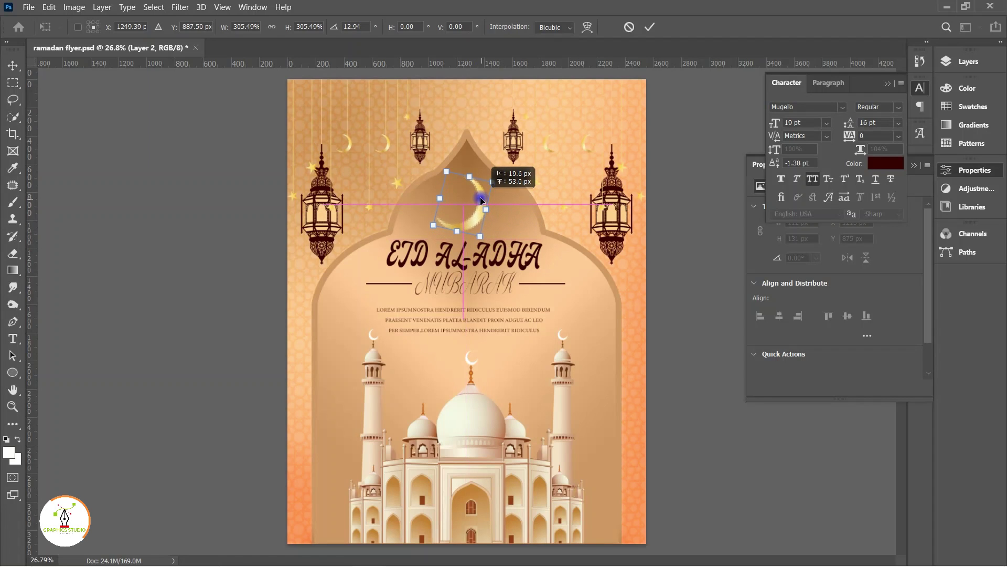
pyautogui.click(650, 27)
pyautogui.click(671, 131)
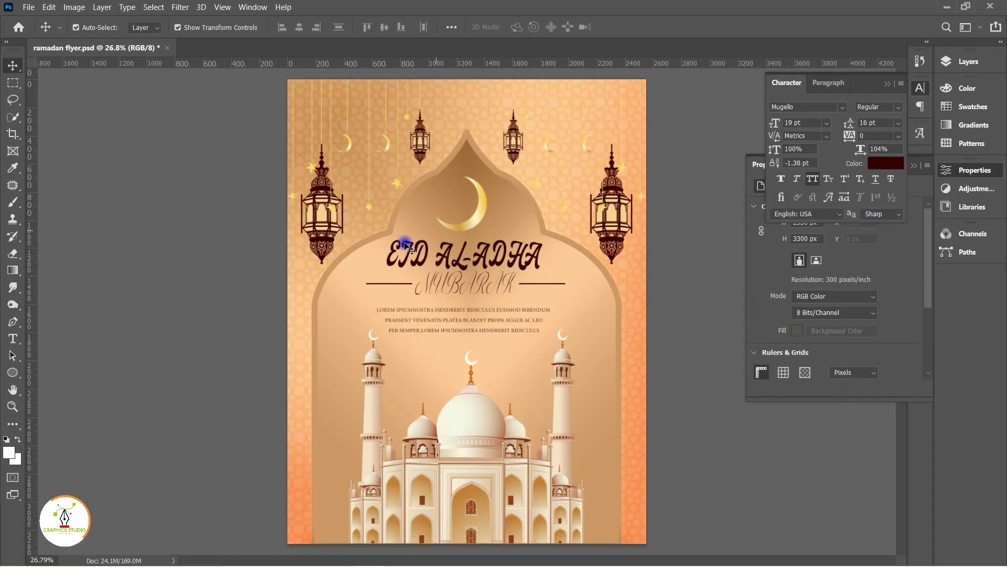
# Load a selection of the moon layer's pixels with Select Pixels.
pyautogui.click(473, 224)
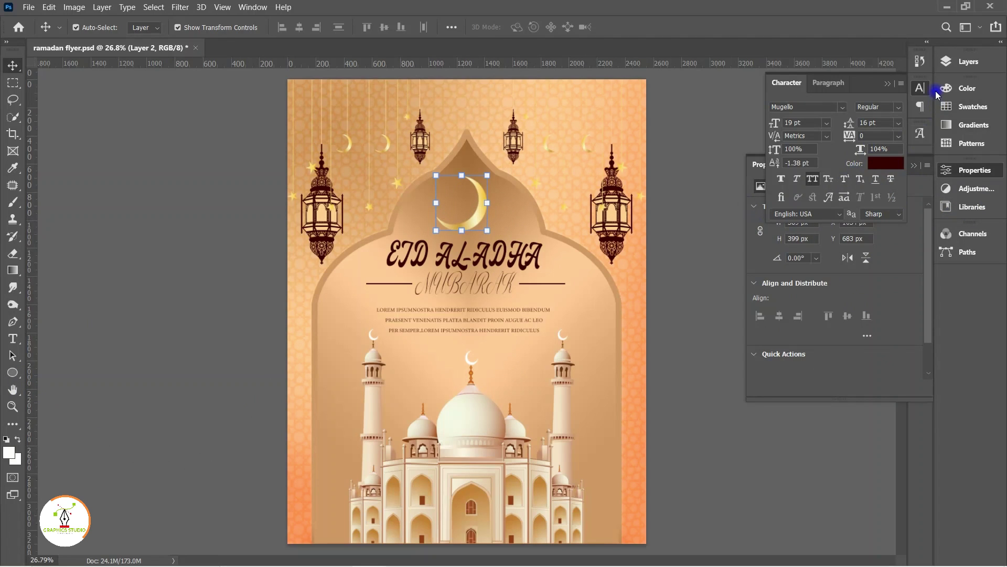
pyautogui.click(954, 62)
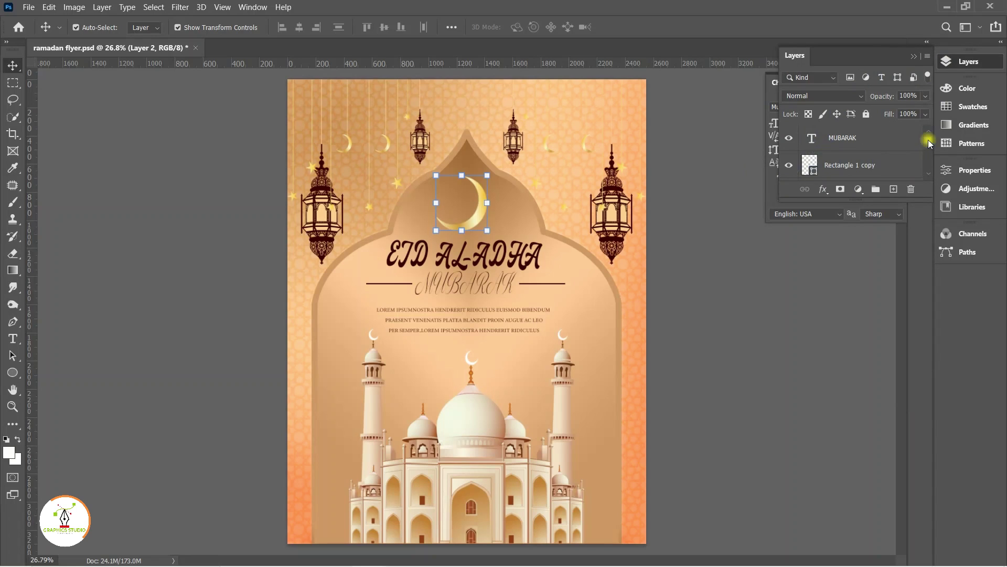
pyautogui.moveTo(927, 142); pyautogui.dragTo(929, 150)
pyautogui.rightClick(812, 129)
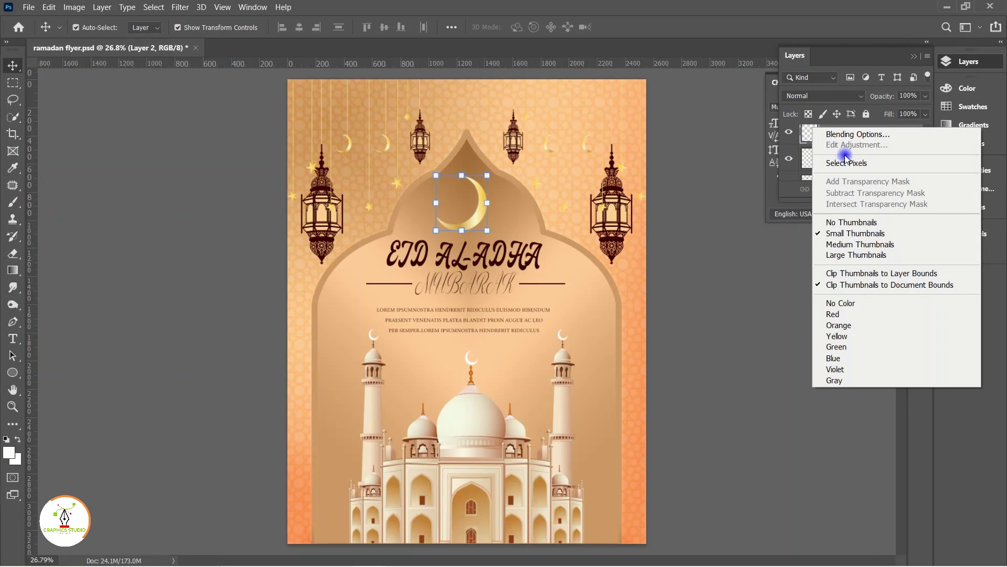
pyautogui.click(840, 162)
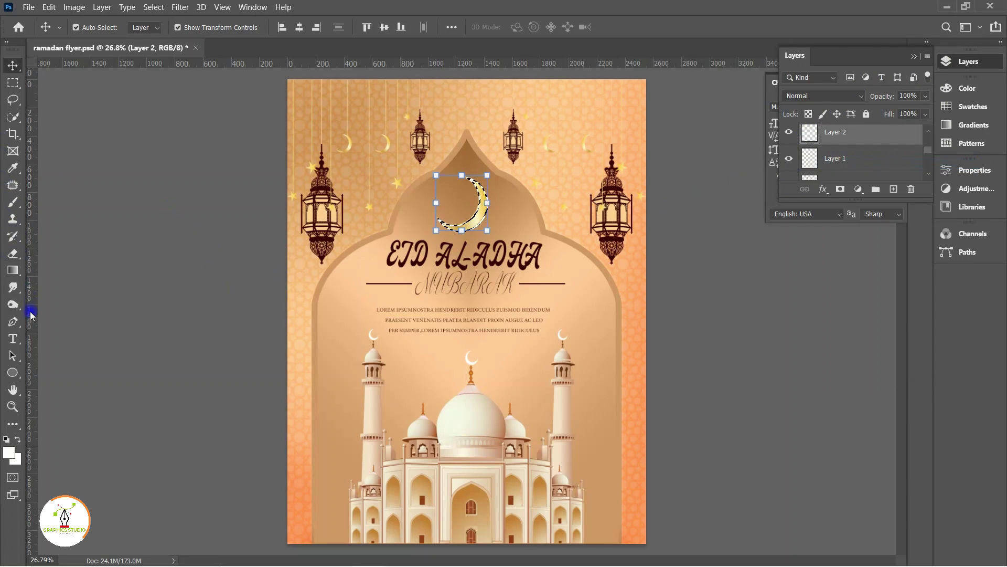
# Set up a low-opacity, low-flow brush with peach ffcc99 sampled from the flyer.
pyautogui.click(12, 202)
pyautogui.click(100, 25)
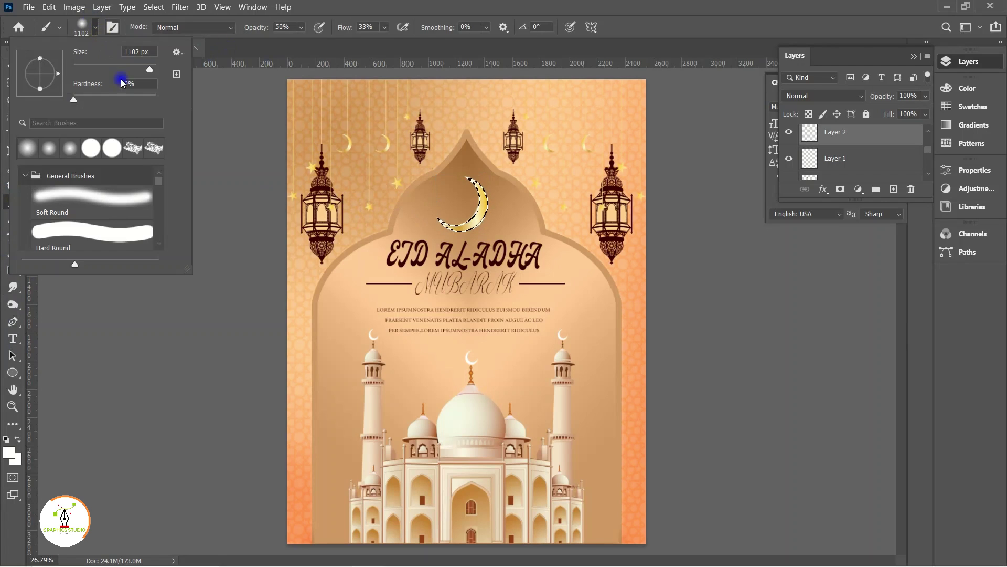
pyautogui.click(302, 29)
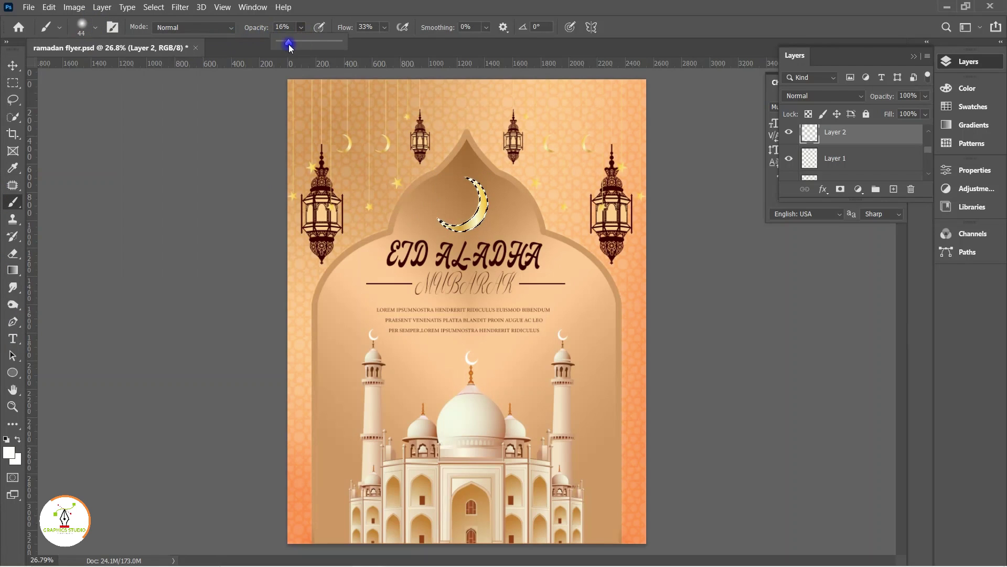
pyautogui.moveTo(383, 30); pyautogui.dragTo(369, 49)
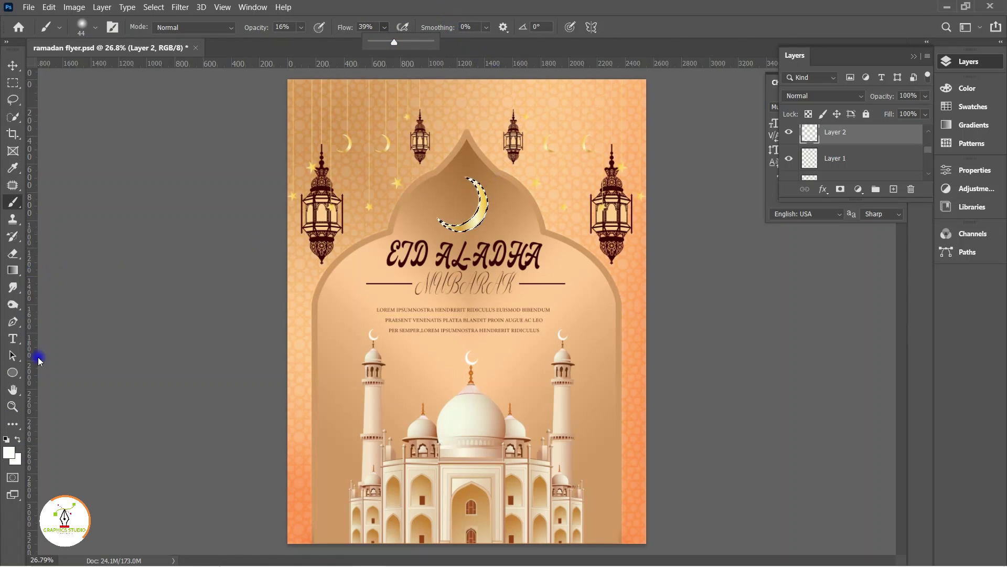
pyautogui.click(5, 453)
pyautogui.click(477, 118)
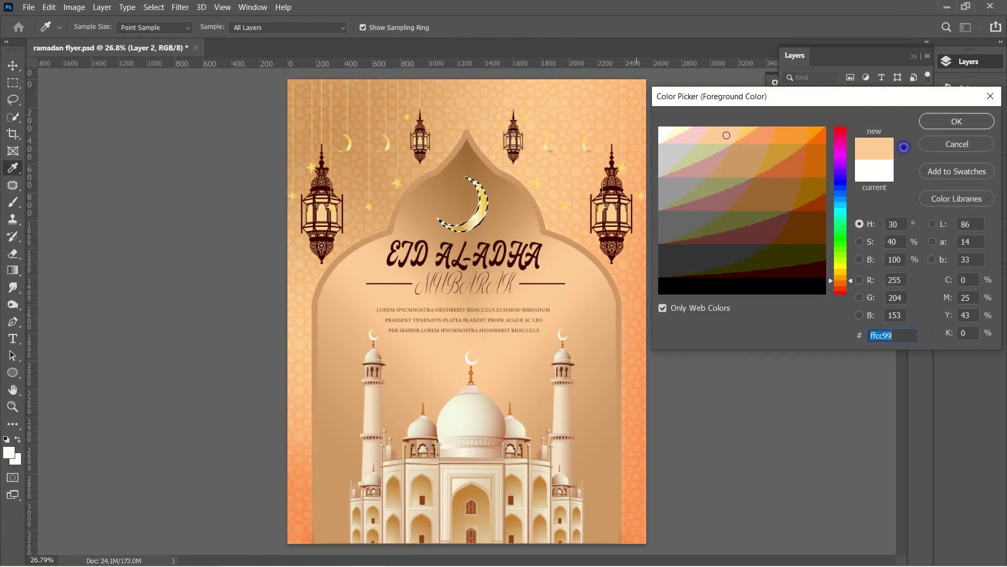
pyautogui.click(957, 121)
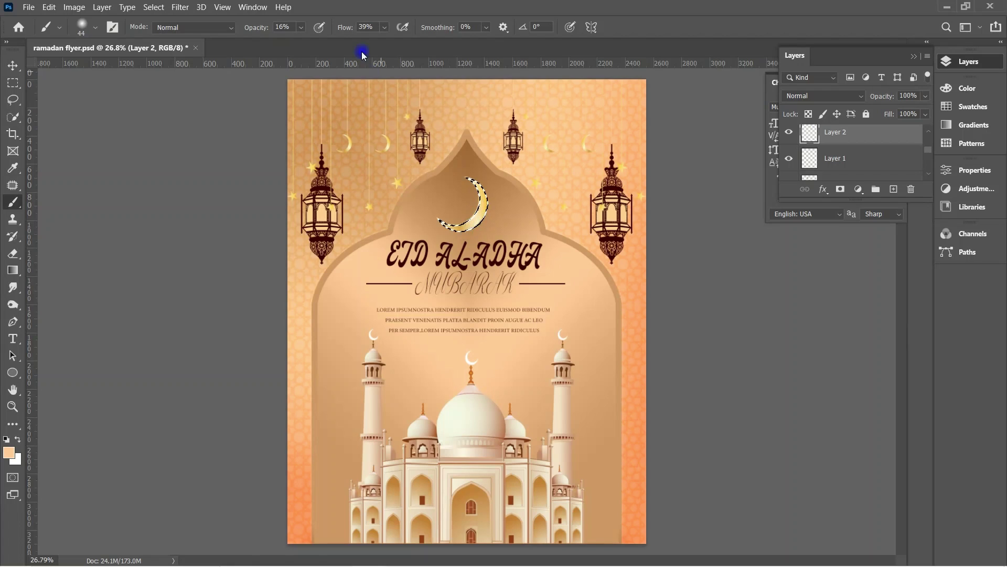
# Paint the moon with the peach brush at 54% opacity, then deselect.
pyautogui.click(301, 27)
pyautogui.click(480, 207)
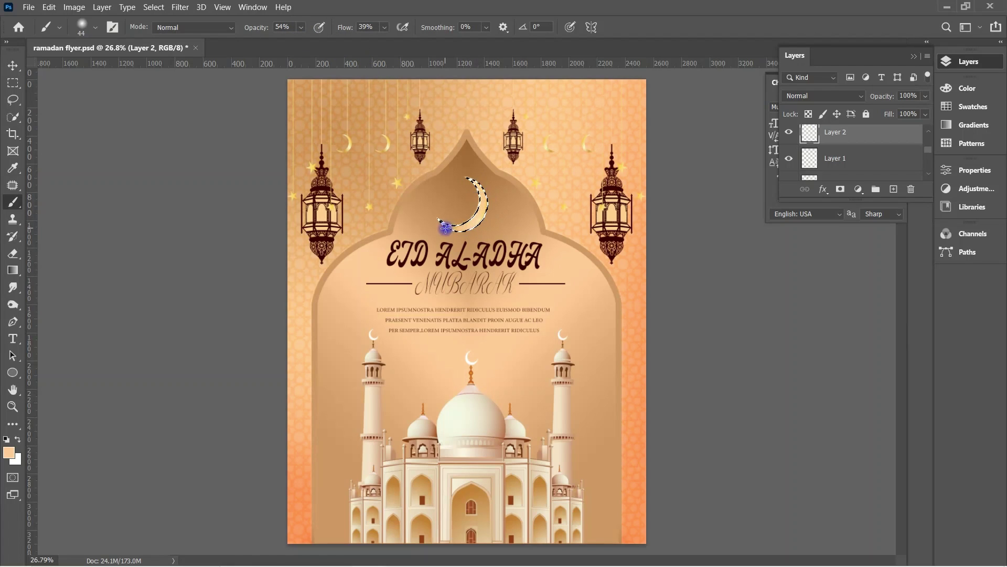
pyautogui.hotkey('ctrl', 'd')
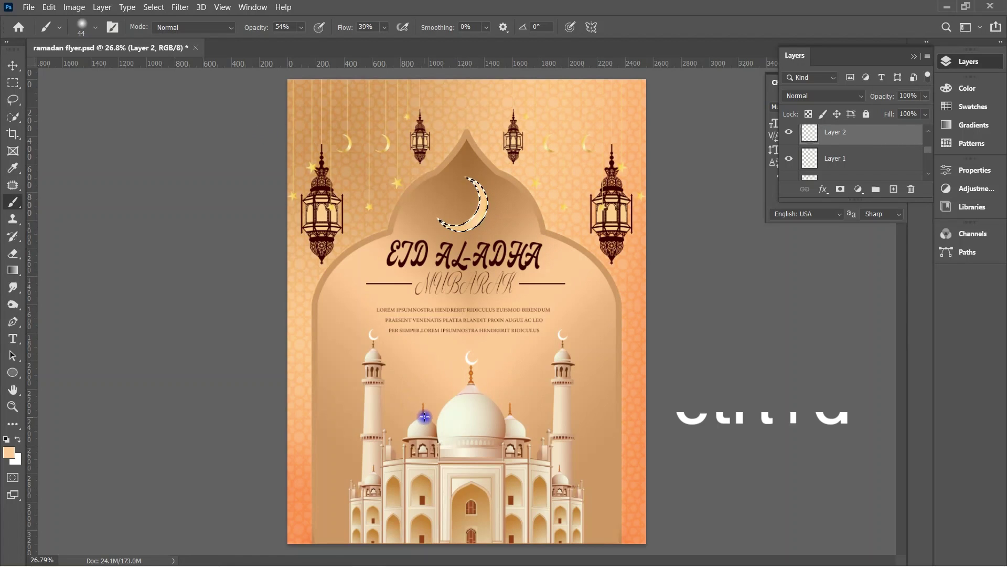
# Drag a top-to-bottom Foreground to Transparent gradient on Layer 3 and lower its opacity to about 51%.
pyautogui.click(12, 65)
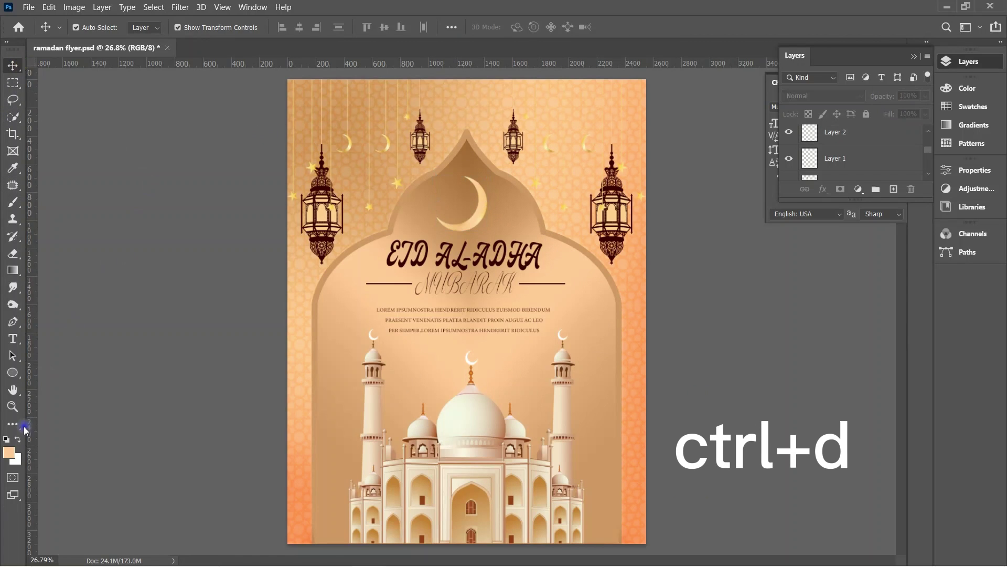
pyautogui.click(13, 406)
pyautogui.moveTo(528, 432)
pyautogui.mouseDown()
pyautogui.moveTo(515, 418)
pyautogui.moveTo(538, 406)
pyautogui.moveTo(549, 414)
pyautogui.mouseUp()
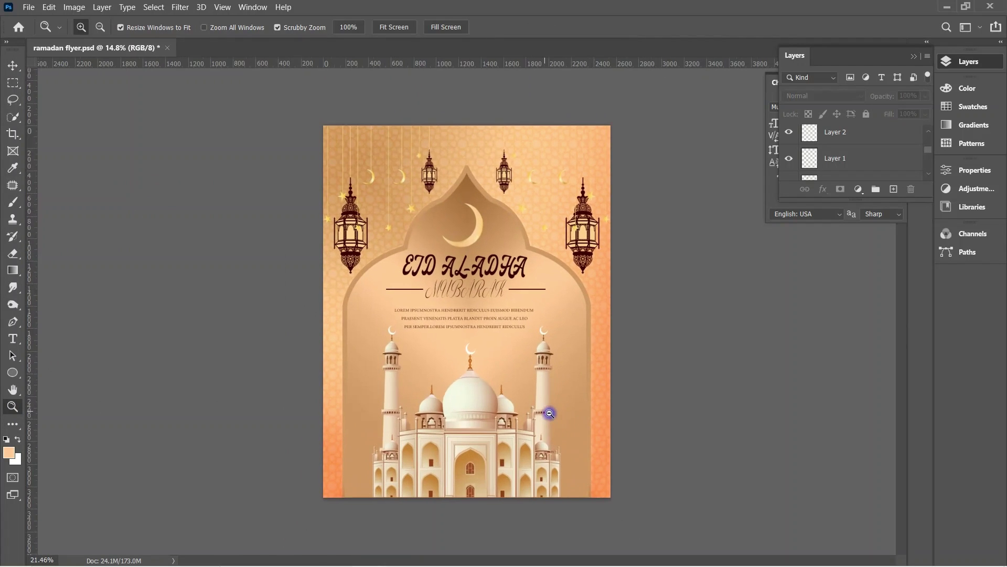
pyautogui.moveTo(269, 189)
pyautogui.mouseDown()
pyautogui.moveTo(466, 218)
pyautogui.moveTo(466, 286)
pyautogui.moveTo(453, 296)
pyautogui.mouseUp()
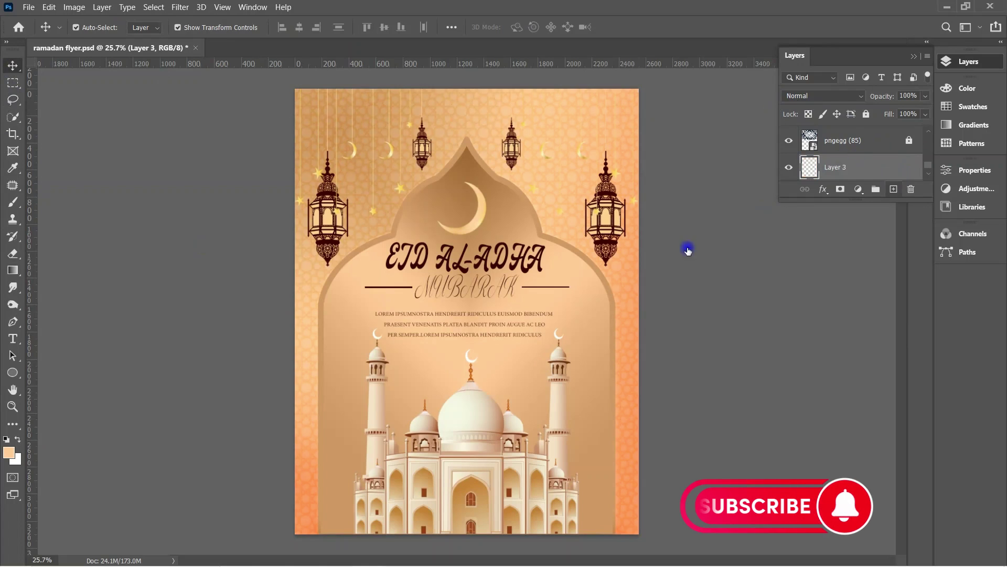
pyautogui.click(13, 270)
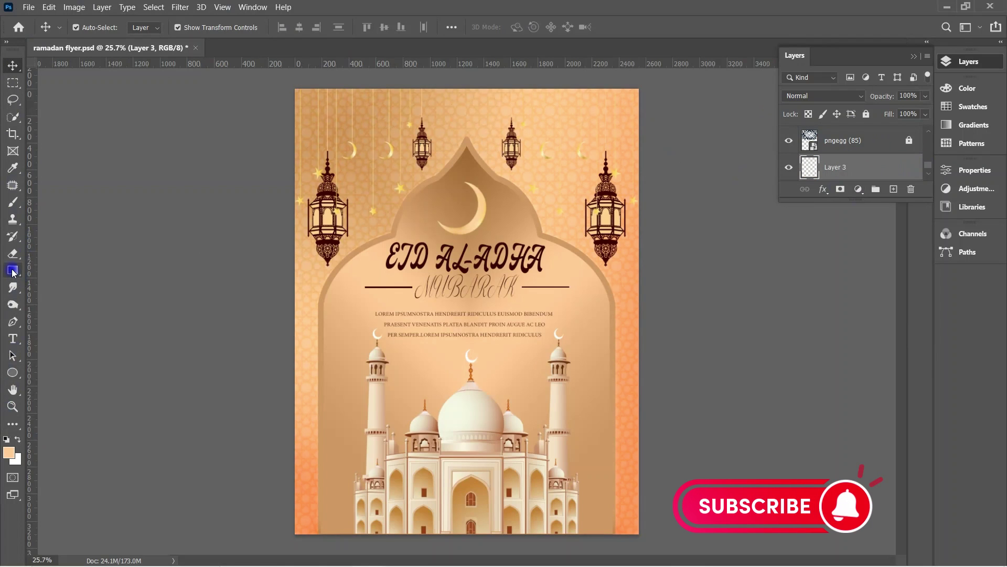
pyautogui.click(97, 27)
pyautogui.click(646, 95)
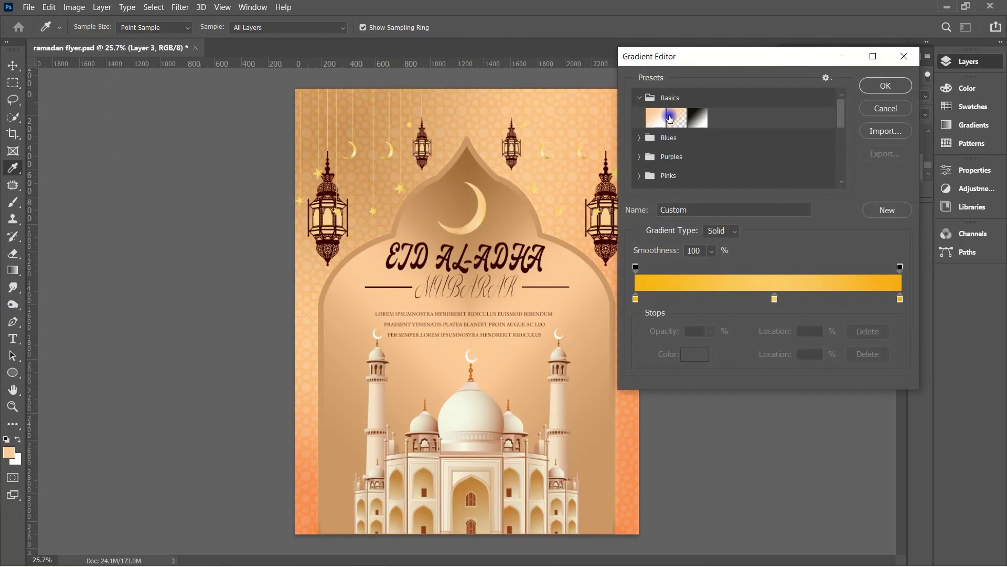
pyautogui.click(672, 119)
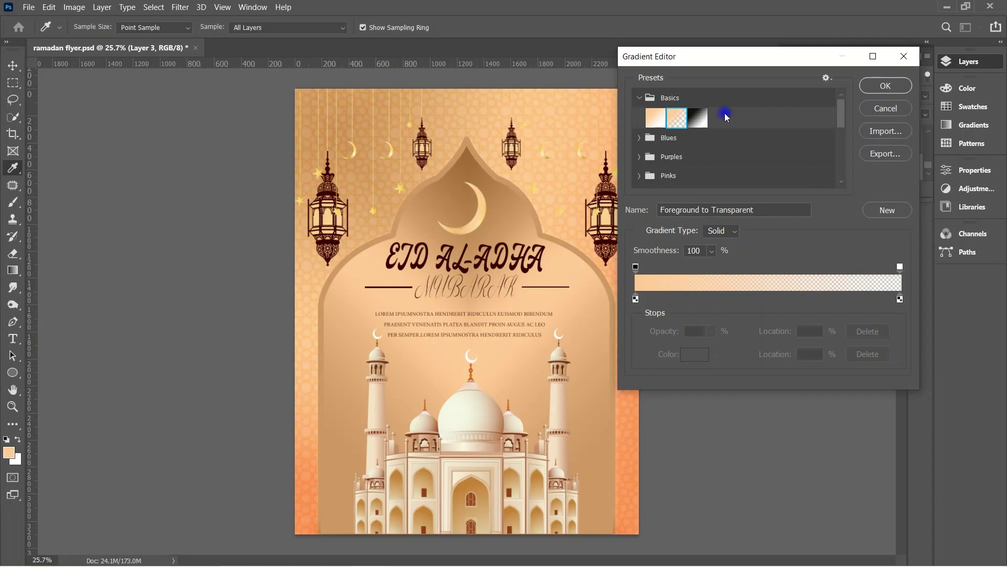
pyautogui.click(886, 85)
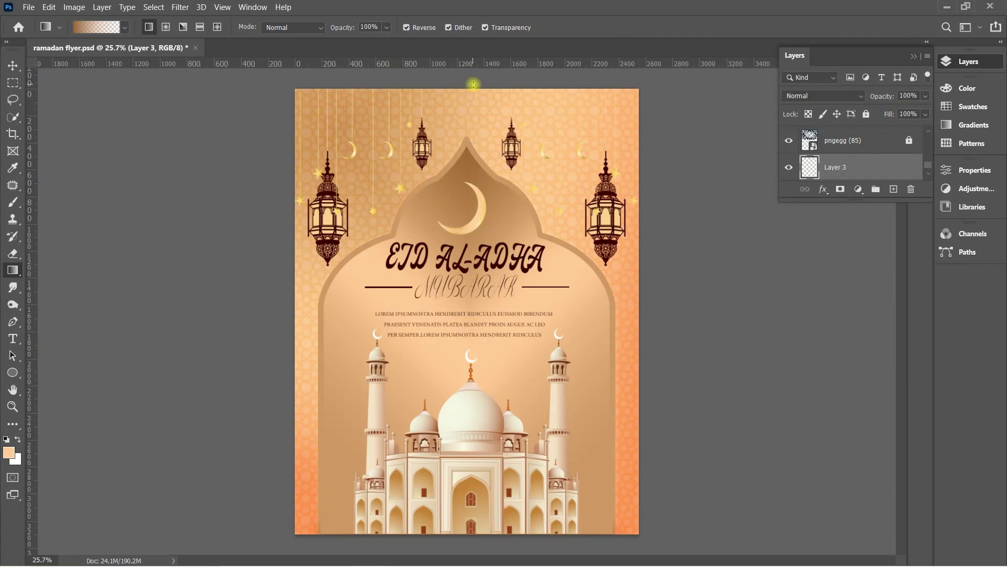
pyautogui.moveTo(473, 84); pyautogui.dragTo(462, 513)
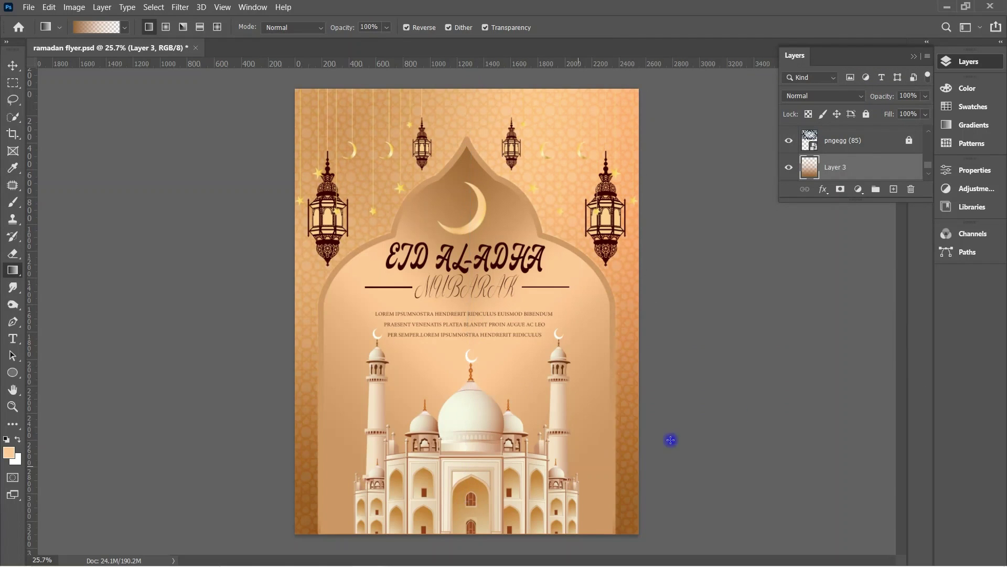
pyautogui.moveTo(926, 100); pyautogui.dragTo(923, 112)
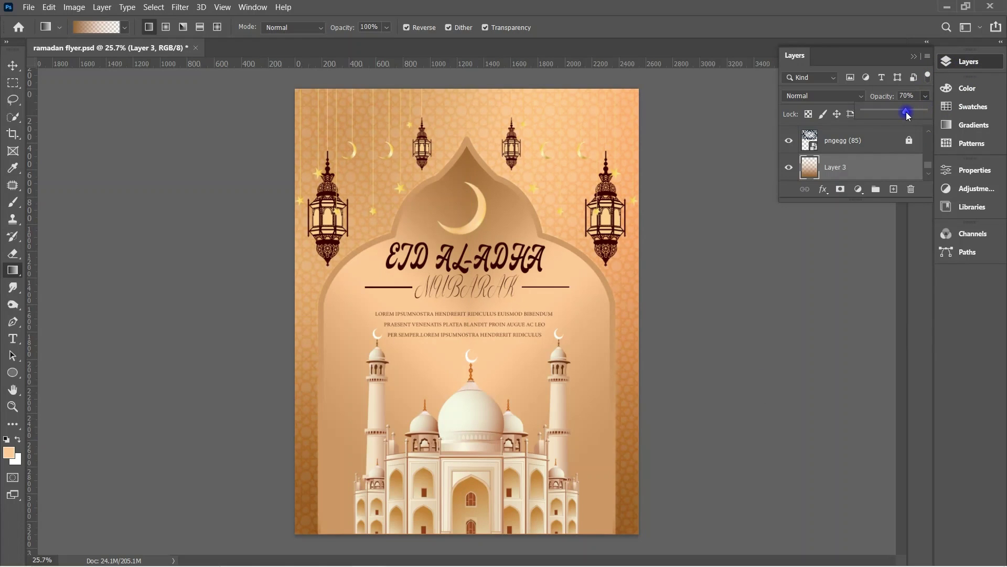
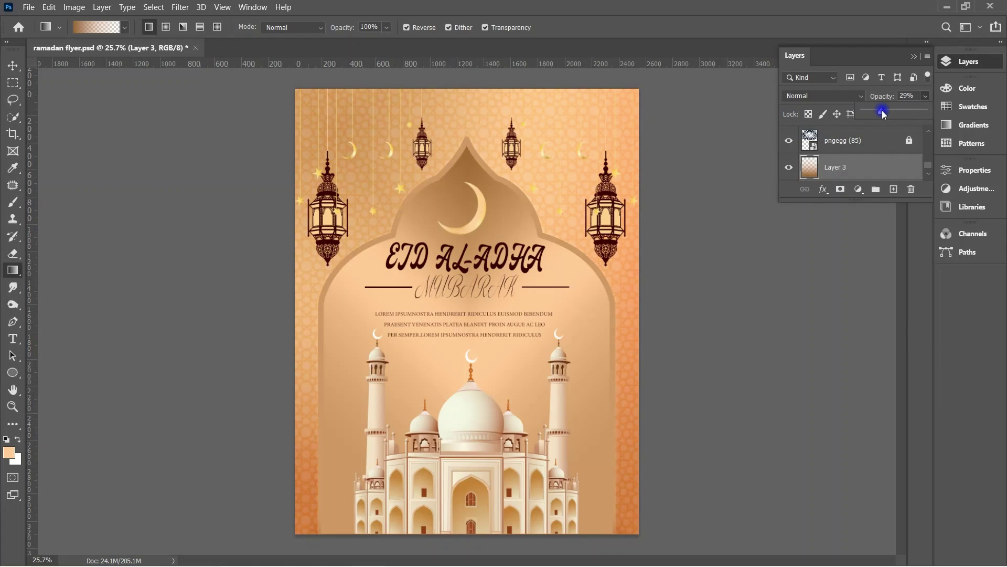
# Fade Layer 3 to 25% opacity and deselect it with the Move tool.
pyautogui.moveTo(882, 110); pyautogui.dragTo(880, 112)
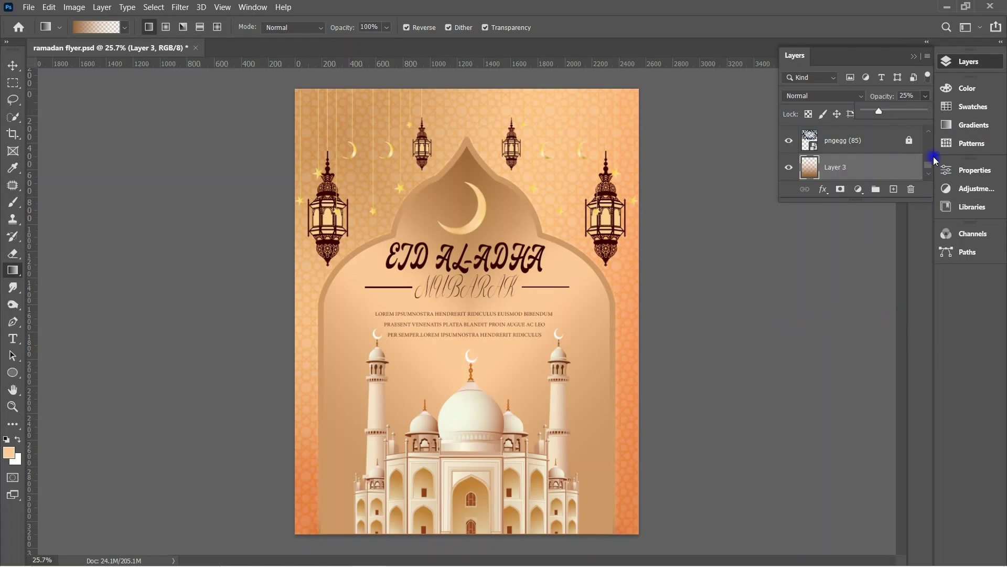
pyautogui.click(13, 65)
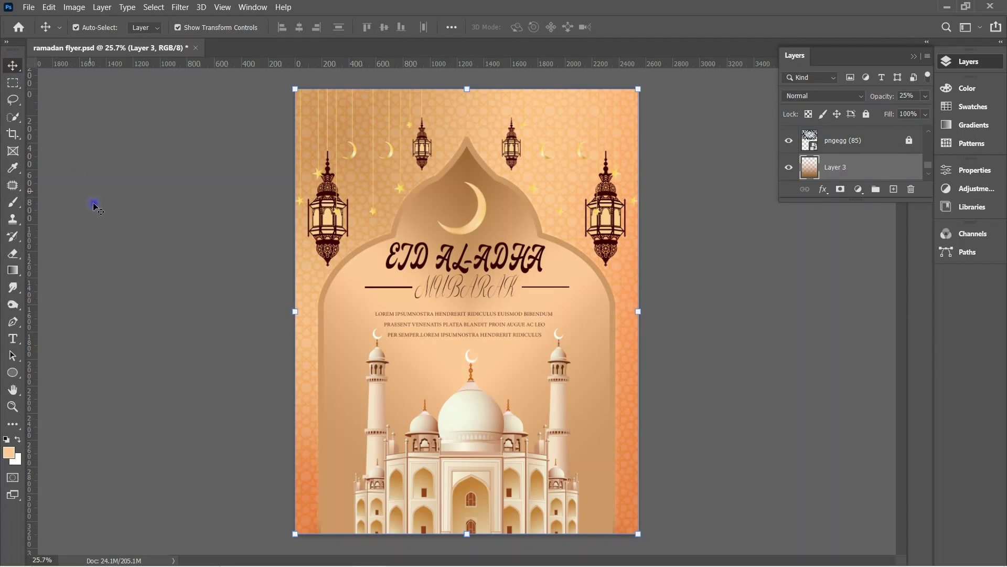
pyautogui.click(777, 341)
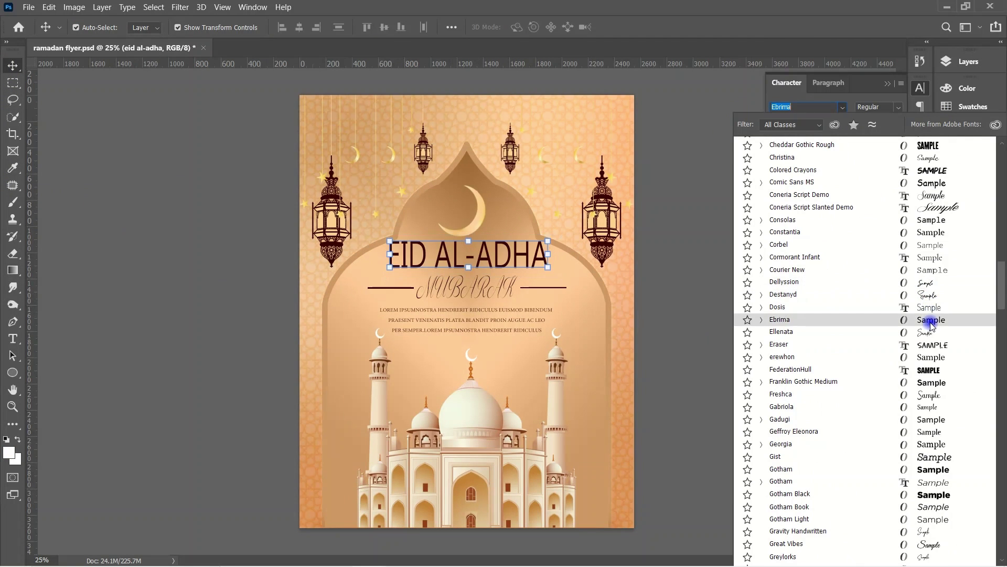
# Retype the headline as EID AL-FITR and commit the edit.
pyautogui.click(937, 357)
pyautogui.doubleClick(542, 256)
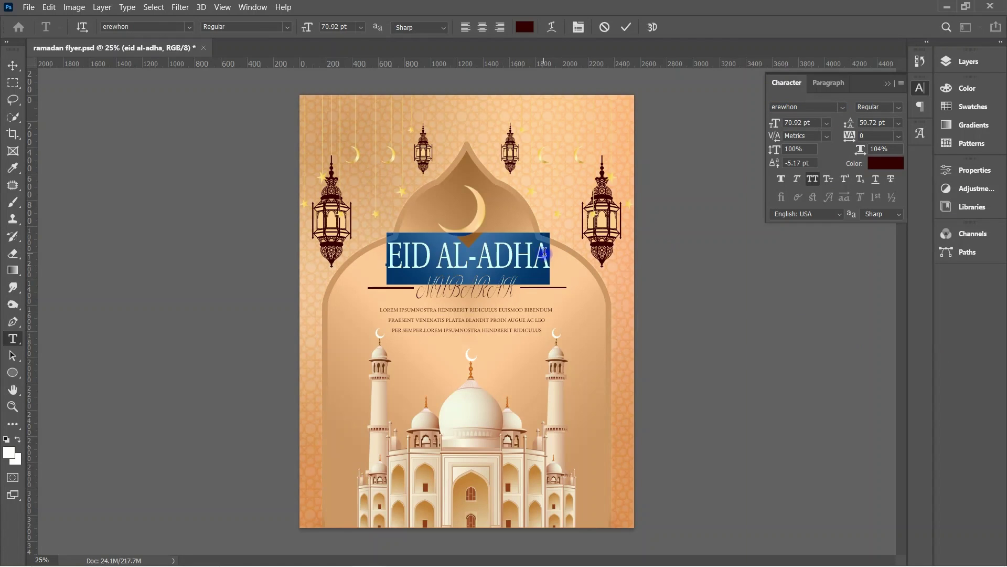
pyautogui.click(547, 254)
pyautogui.write('FITR')
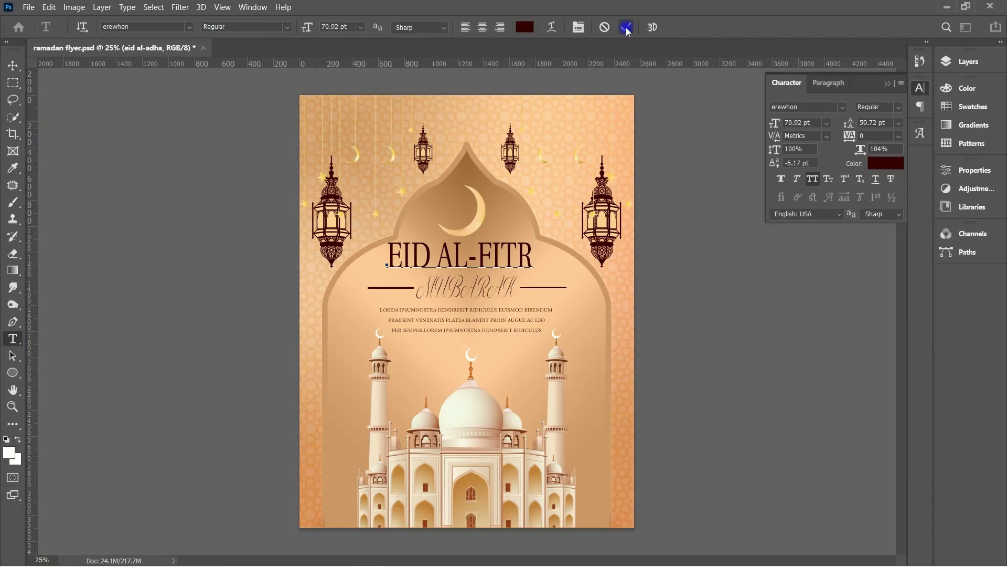
pyautogui.click(627, 27)
pyautogui.press('v')
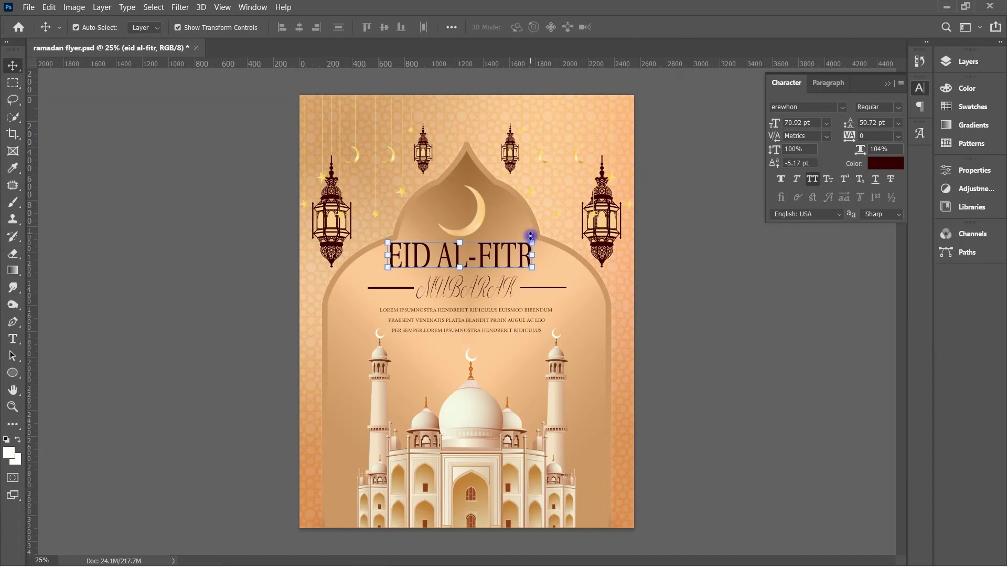
# Set both the EID AL-FITR title and MUBARAK in the Adobe Thai font.
pyautogui.click(850, 113)
pyautogui.click(824, 284)
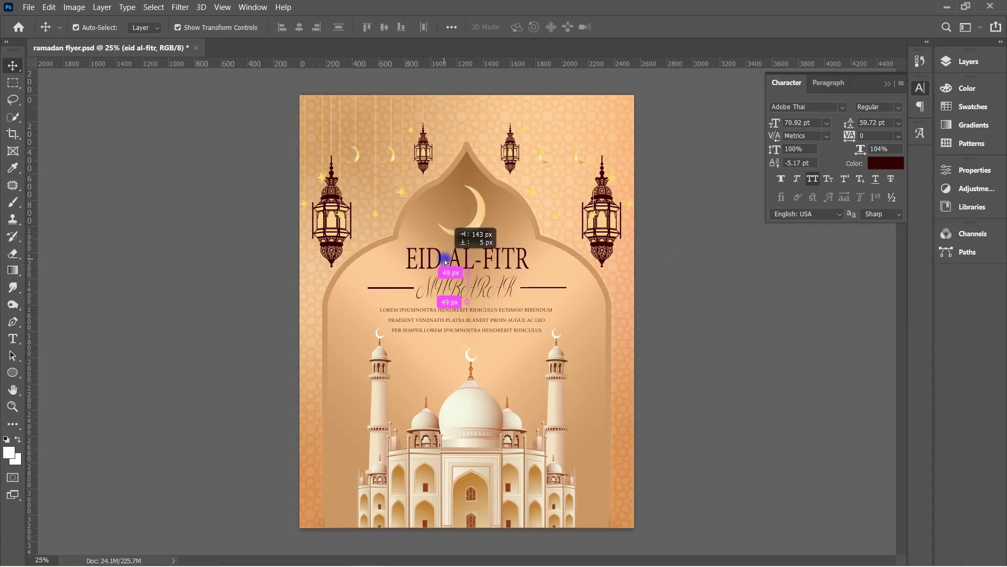
pyautogui.click(448, 288)
pyautogui.click(842, 108)
pyautogui.click(939, 150)
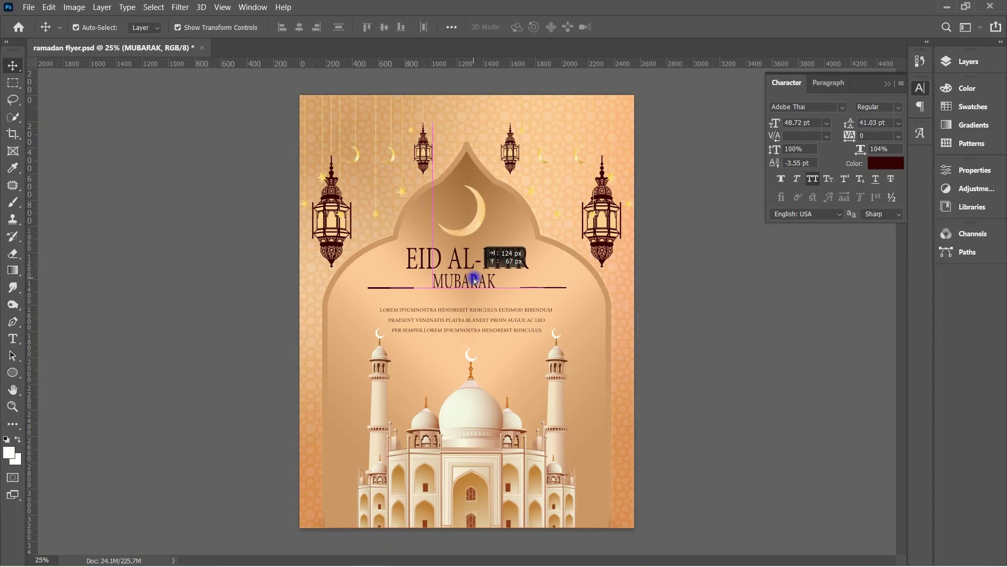
pyautogui.click(14, 321)
# Draw a stroked shape-layer divider line to the left of MUBARAK.
pyautogui.click(111, 28)
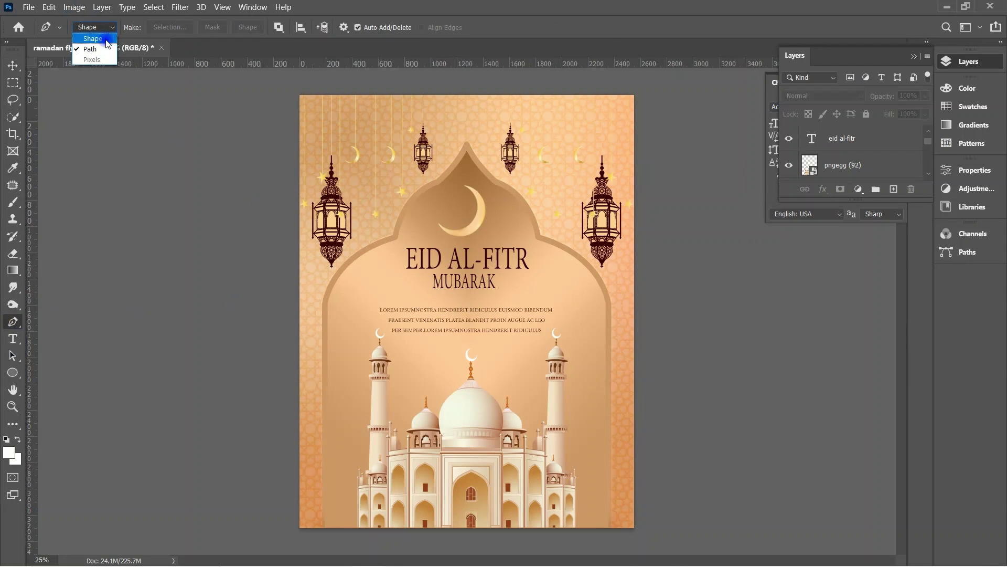
pyautogui.click(89, 41)
pyautogui.click(385, 280)
pyautogui.click(432, 280)
pyautogui.click(194, 27)
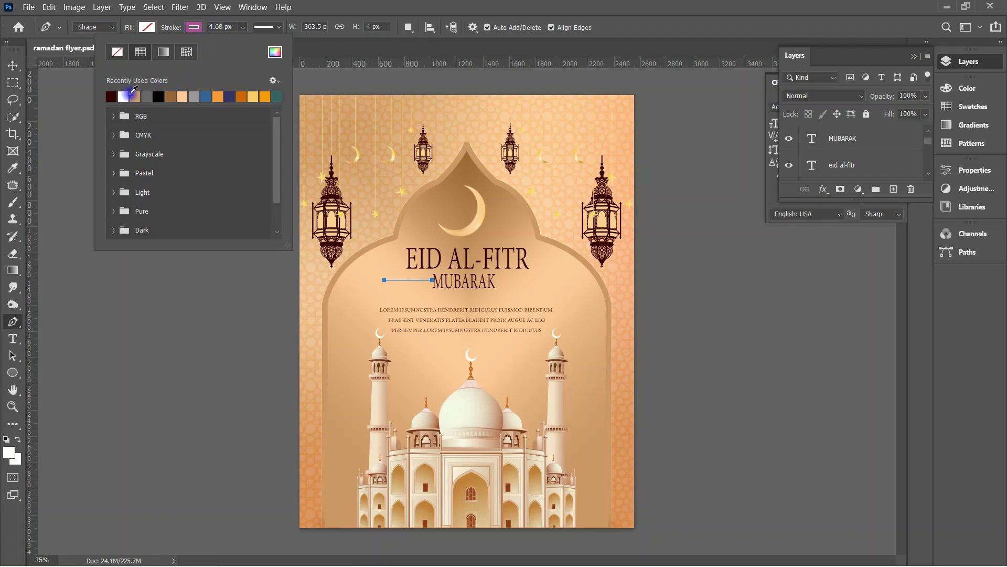
pyautogui.click(373, 181)
pyautogui.click(8, 72)
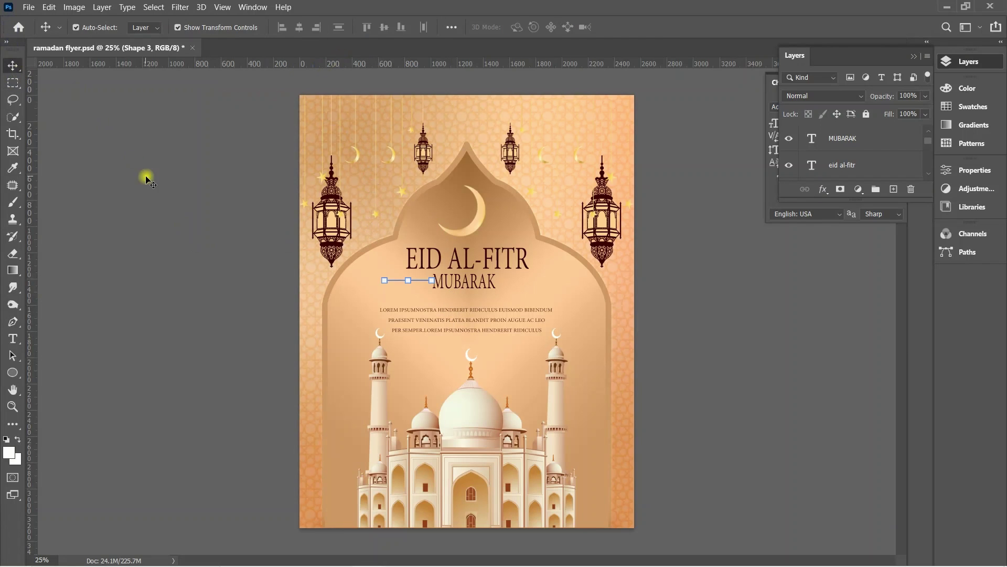
pyautogui.click(412, 280)
# Paste a copy of the divider line in place and move it right of MUBARAK.
pyautogui.press('p')
pyautogui.click(242, 27)
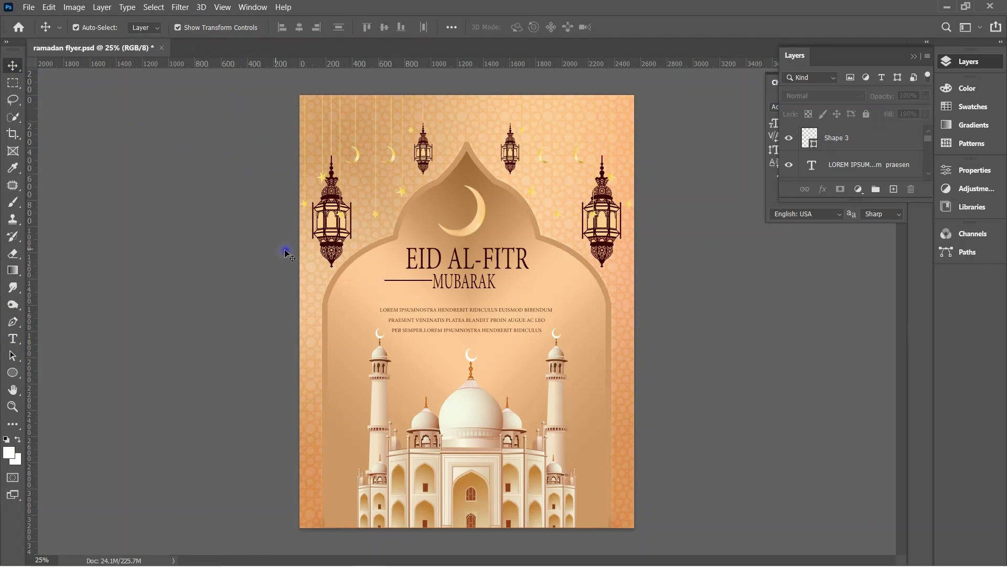
pyautogui.click(49, 7)
pyautogui.click(221, 141)
pyautogui.press('v')
pyautogui.scroll(5, 447, 271)
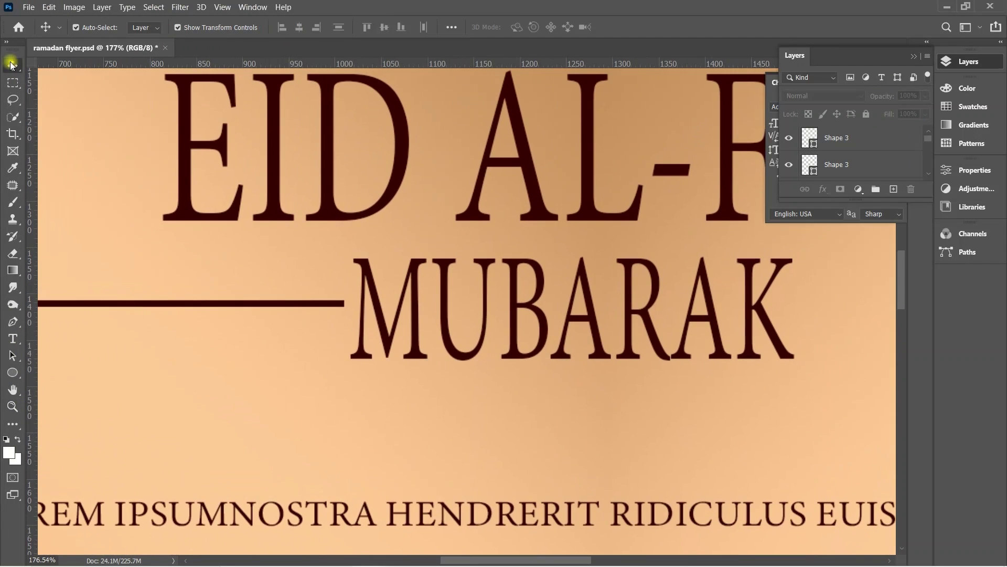
pyautogui.moveTo(294, 292); pyautogui.dragTo(720, 320)
pyautogui.scroll(-4, 451, 409)
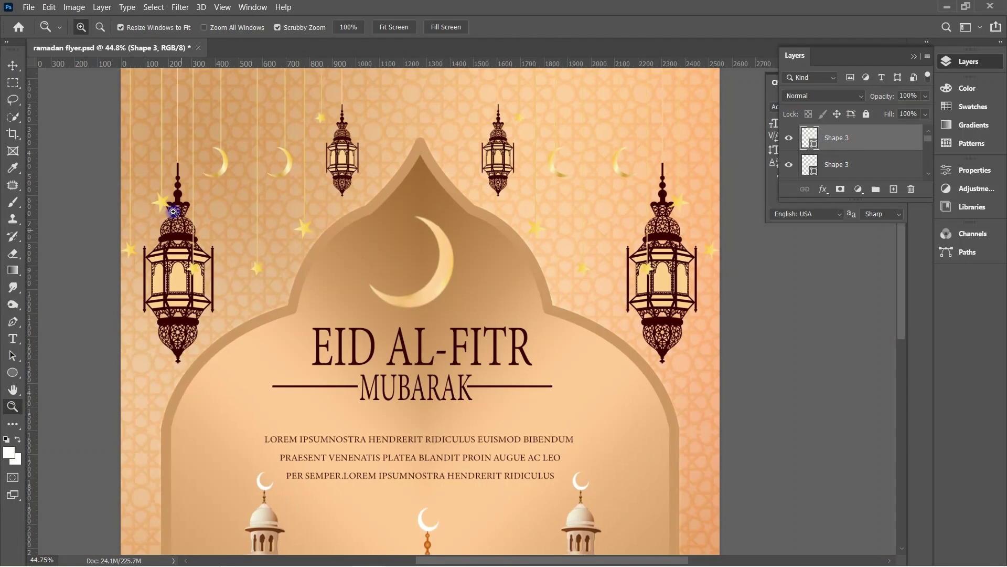
# Change the lorem ipsum body text font to Adobe Thai.
pyautogui.click(597, 386)
pyautogui.click(13, 406)
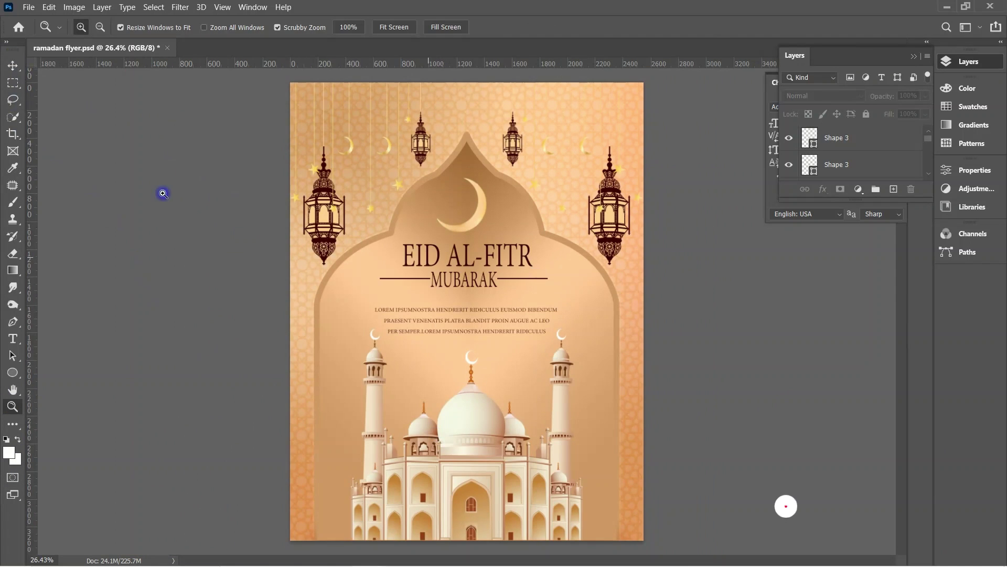
pyautogui.moveTo(506, 266); pyautogui.dragTo(562, 434)
pyautogui.scroll(-2, 561, 434)
pyautogui.press('v')
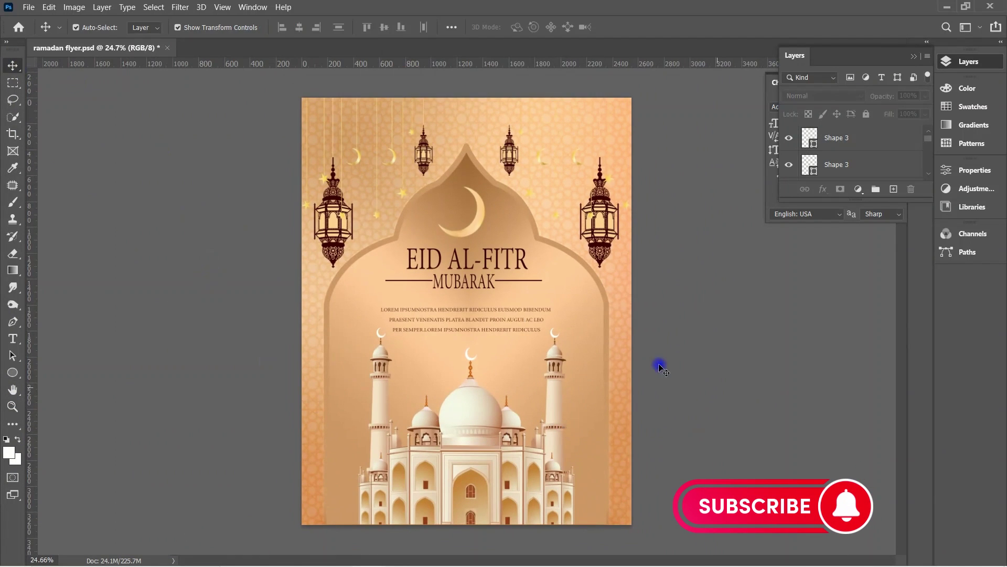
pyautogui.click(523, 251)
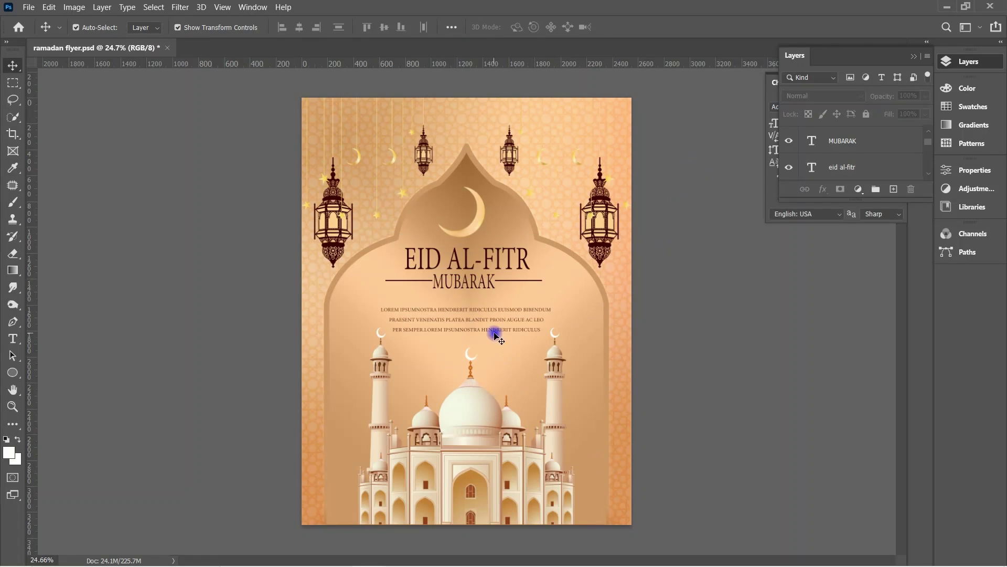
pyautogui.click(517, 320)
pyautogui.click(787, 107)
pyautogui.press('Down')
pyautogui.press('Down')
pyautogui.press('Down')
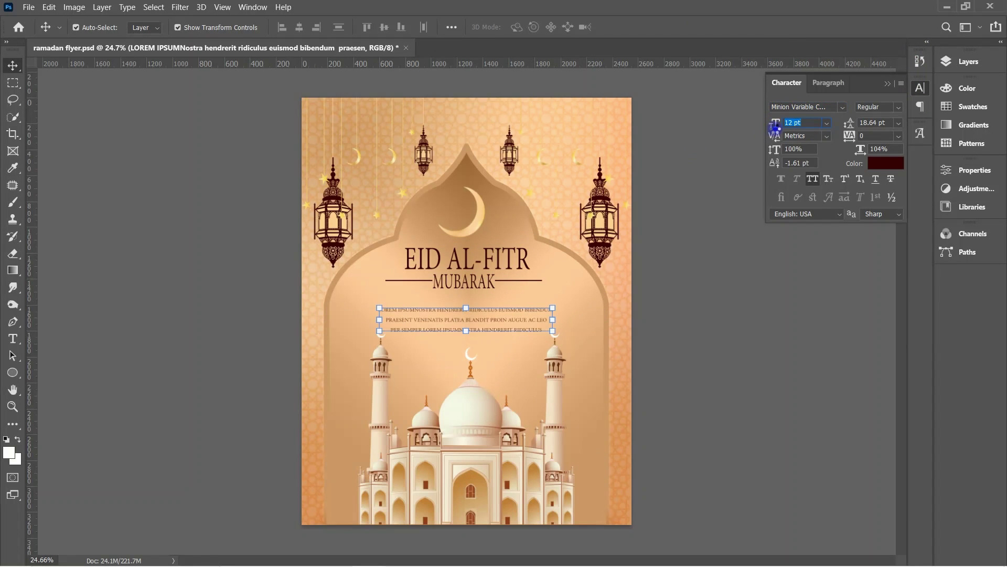
# Nudge the body text up closer to MUBARAK and save the flyer.
pyautogui.moveTo(489, 313); pyautogui.dragTo(491, 304)
pyautogui.moveTo(520, 260); pyautogui.dragTo(522, 261)
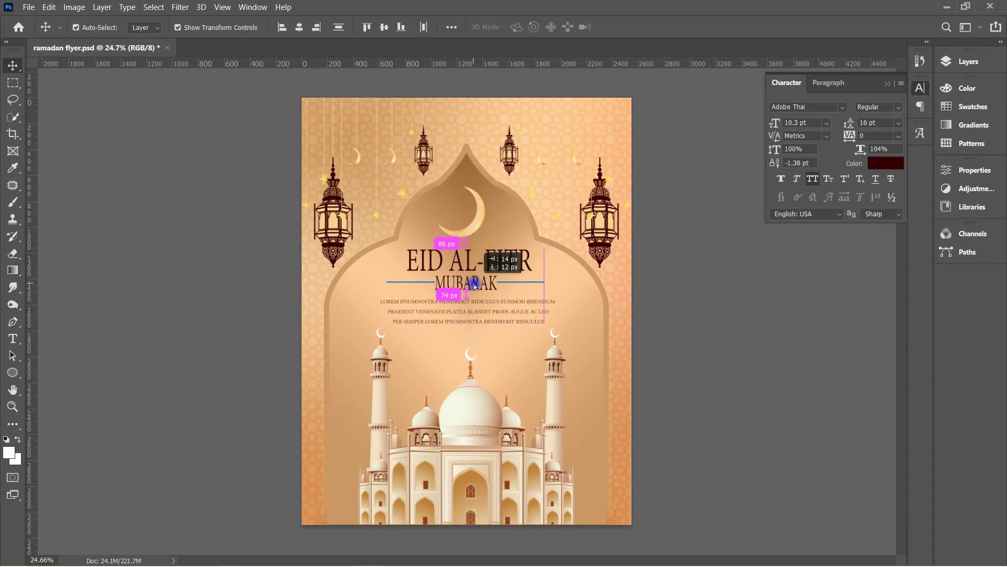
pyautogui.click(771, 338)
pyautogui.click(29, 7)
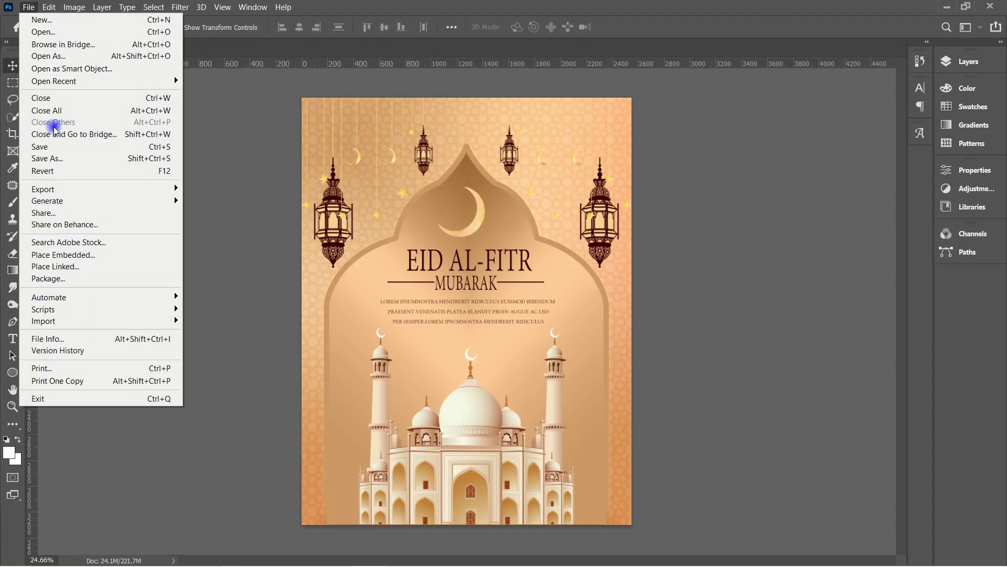
pyautogui.click(50, 149)
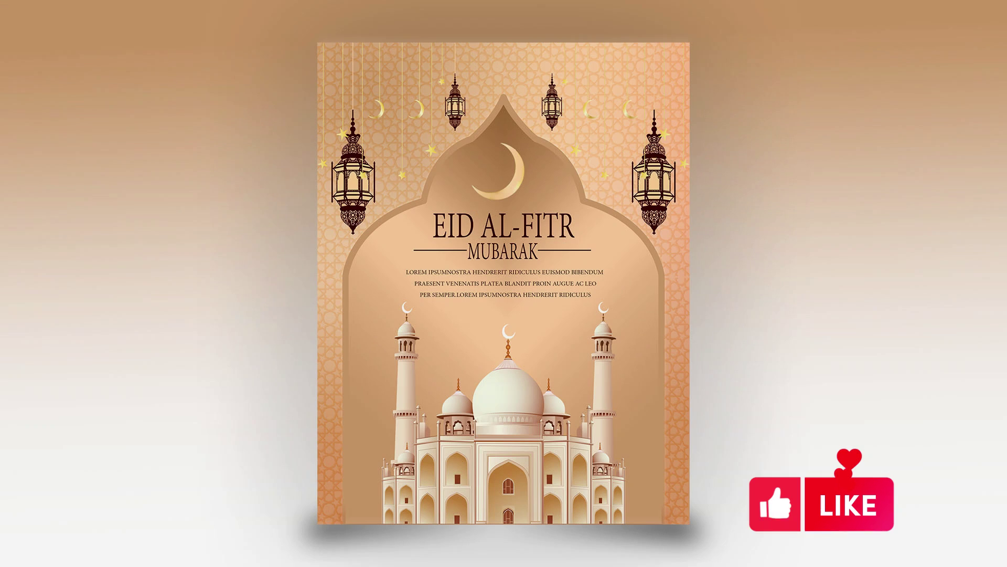